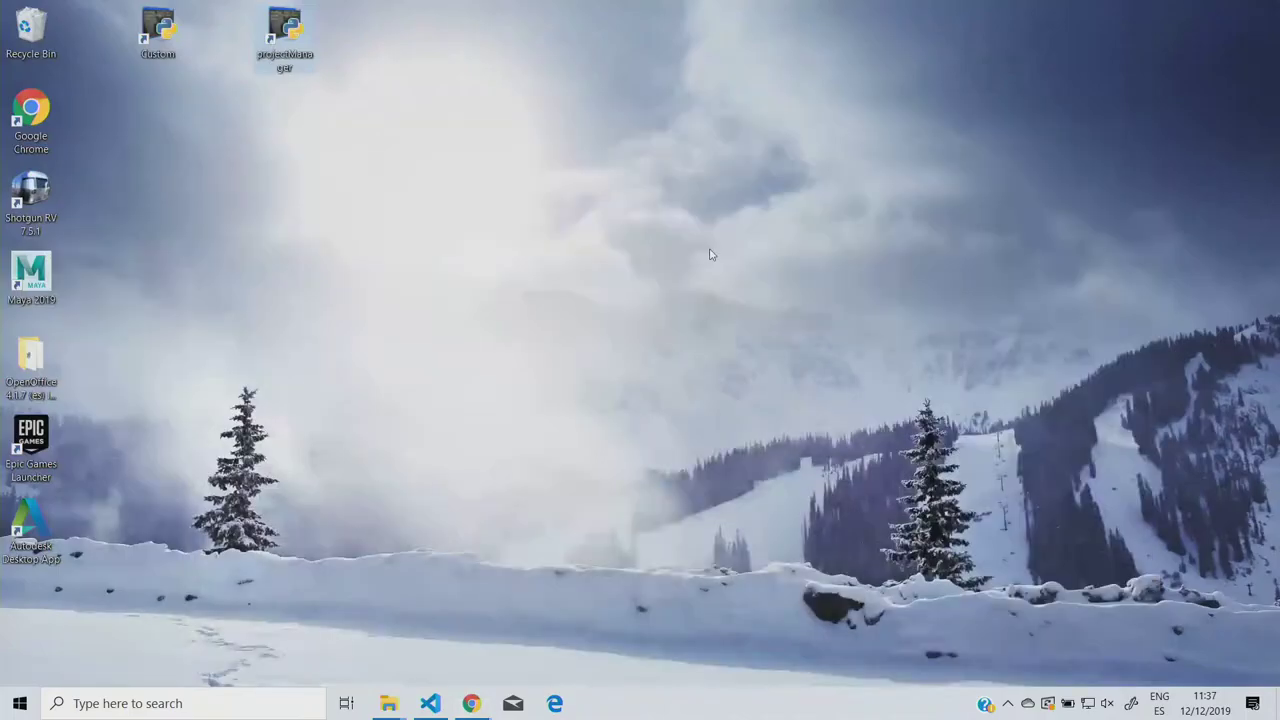
Step: Open the C:\PROJECTS folder in a new File Explorer window and snap it to the left half of the screen
key(super+e)
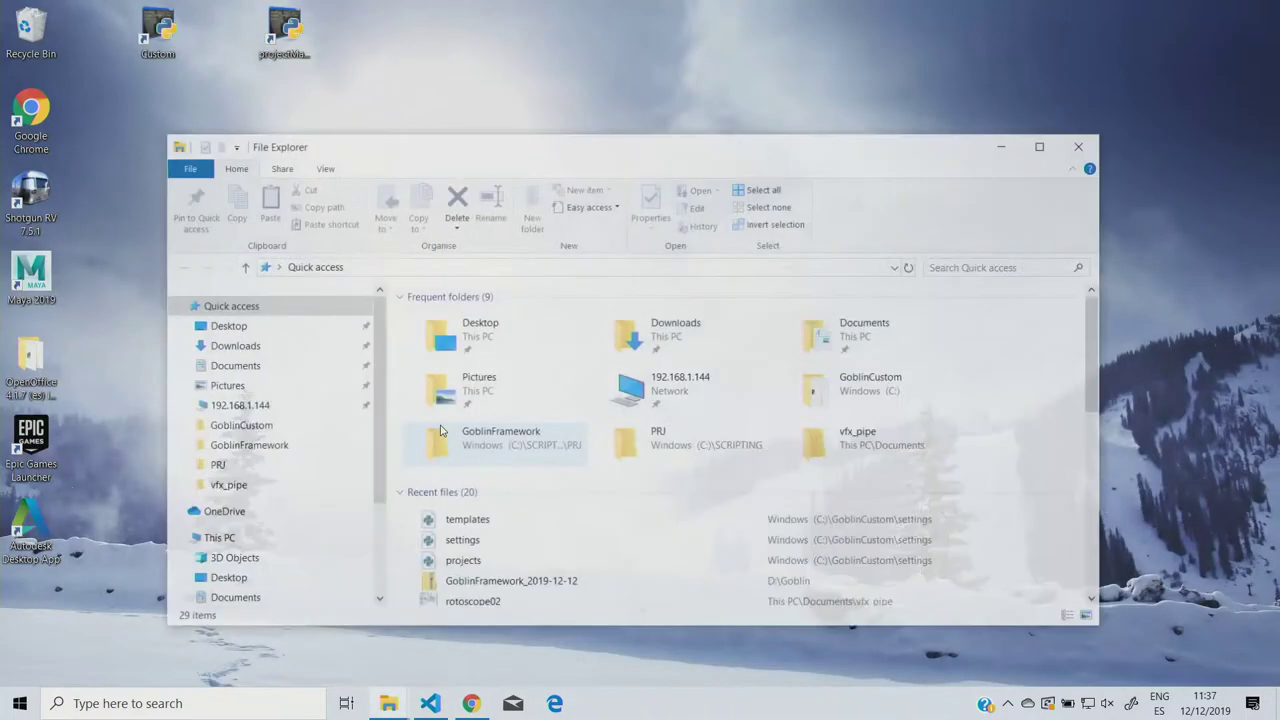
scroll(373, 436, down, 3)
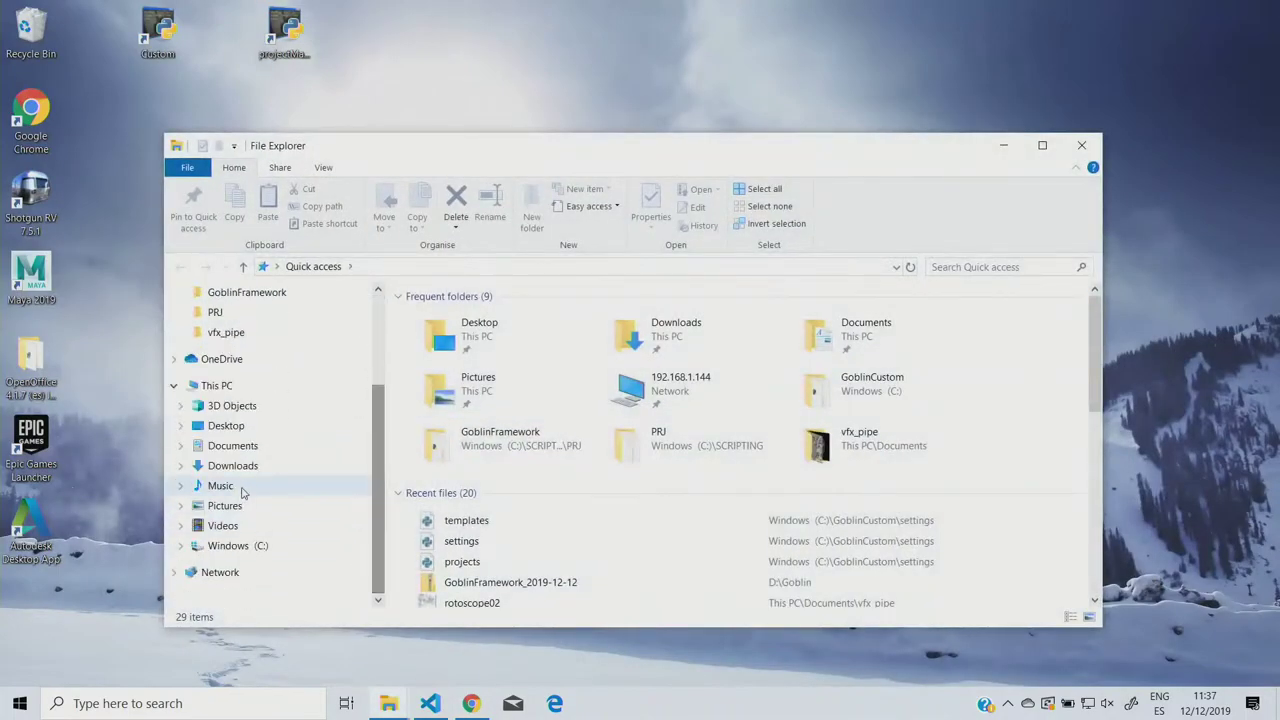
click(230, 547)
double_click(580, 388)
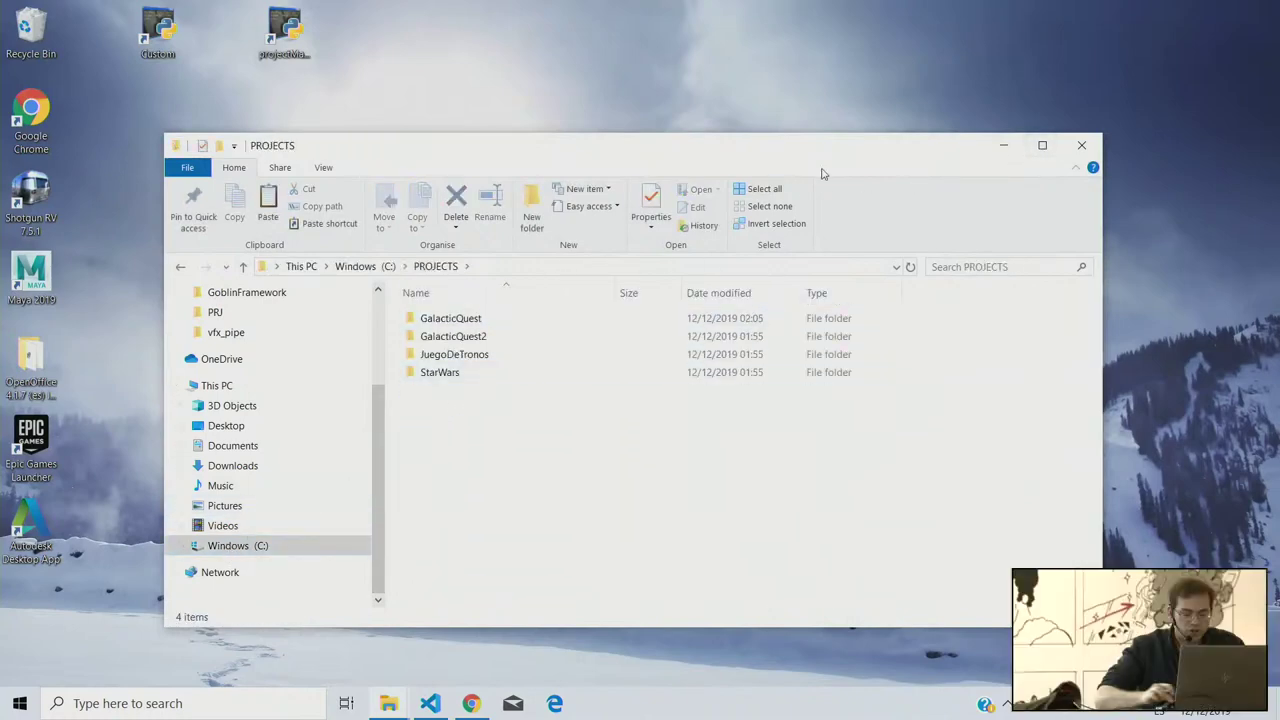
key(super+Left)
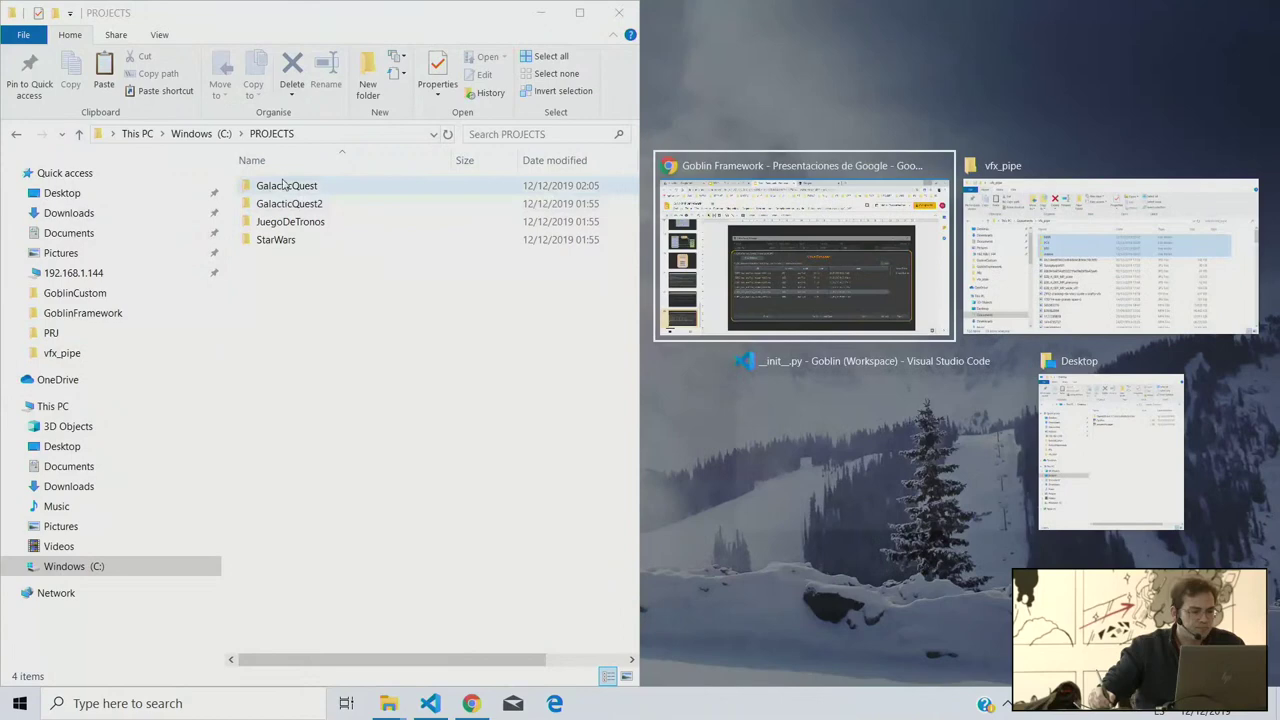
click(354, 306)
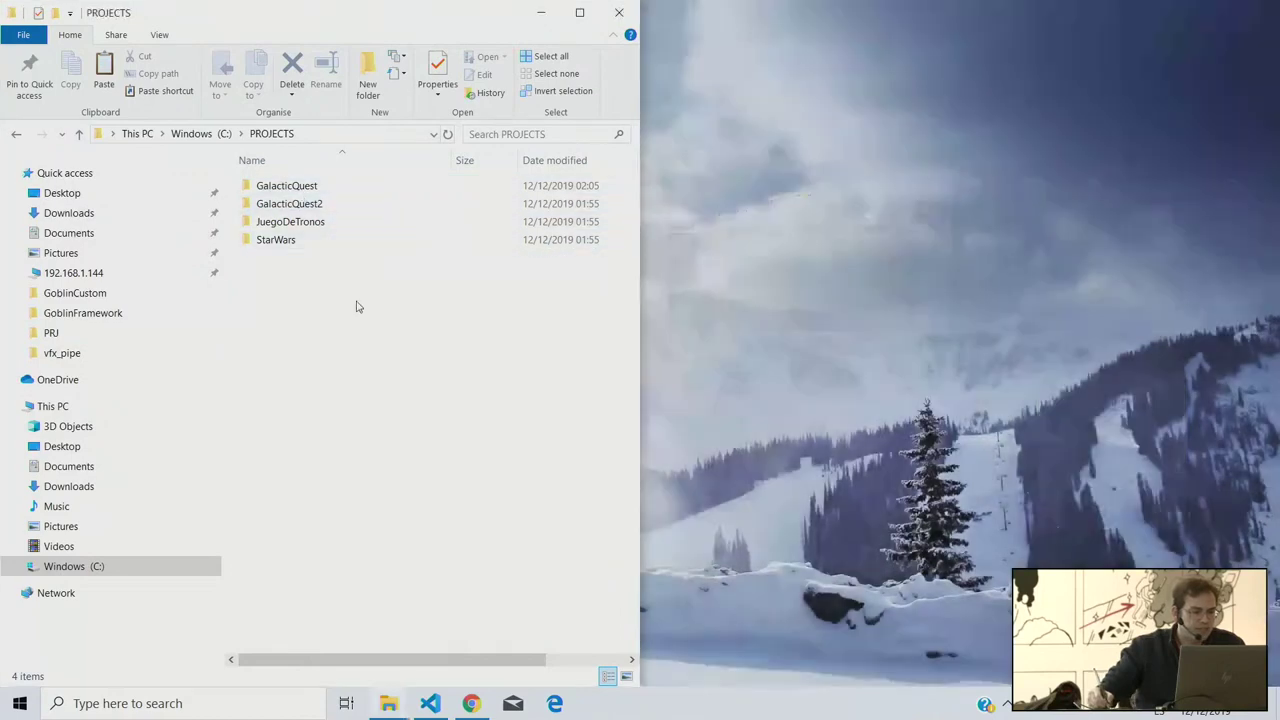
Step: Open the StarWars project folder and look inside its default_maya_project subfolder
click(298, 223)
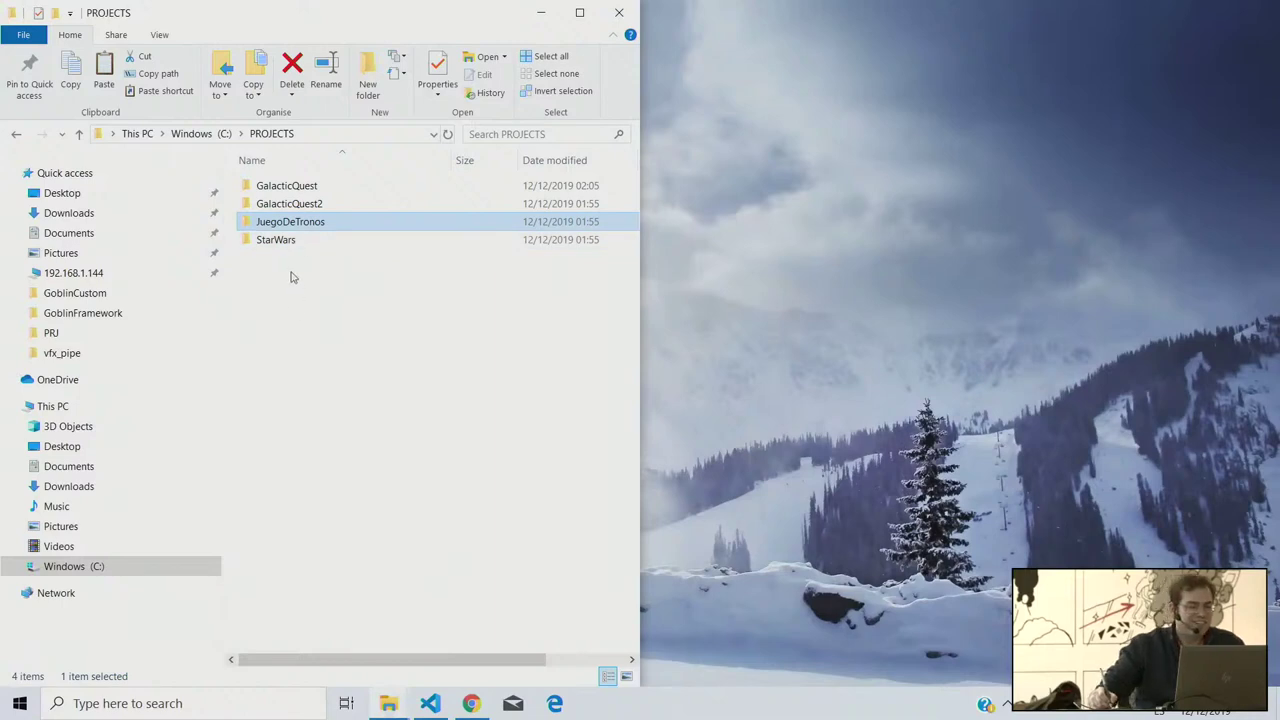
double_click(293, 245)
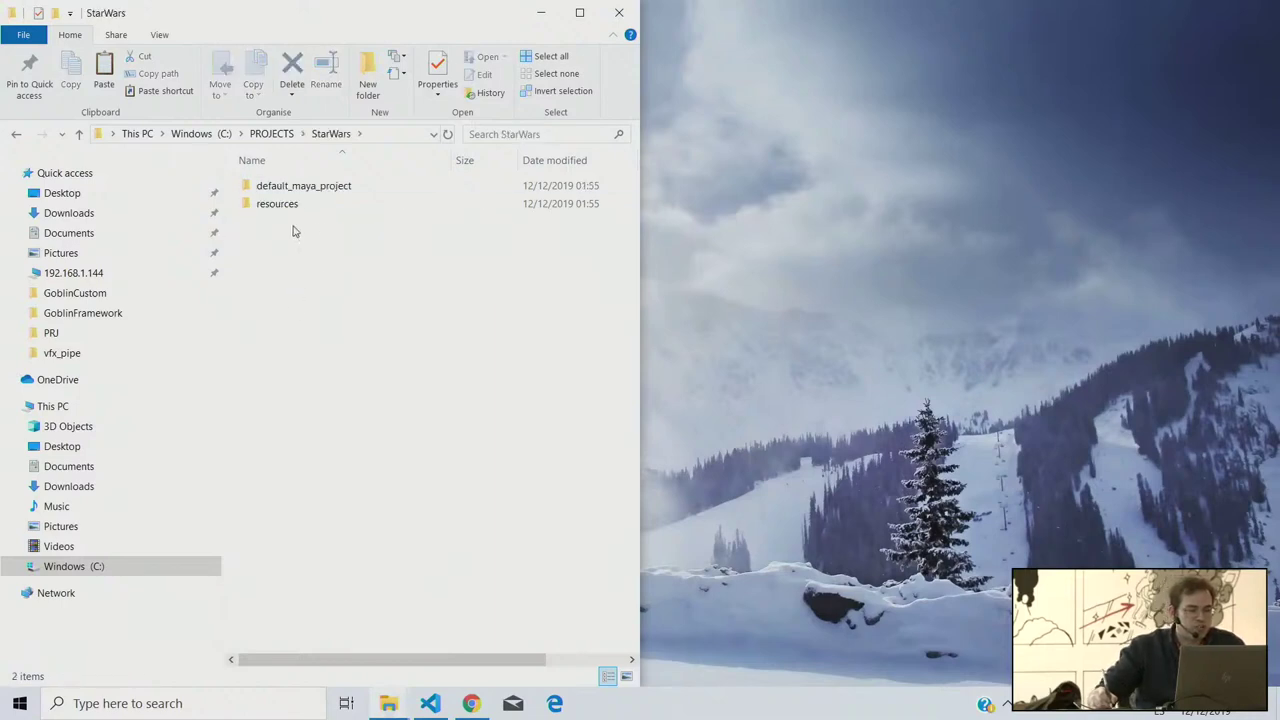
double_click(336, 188)
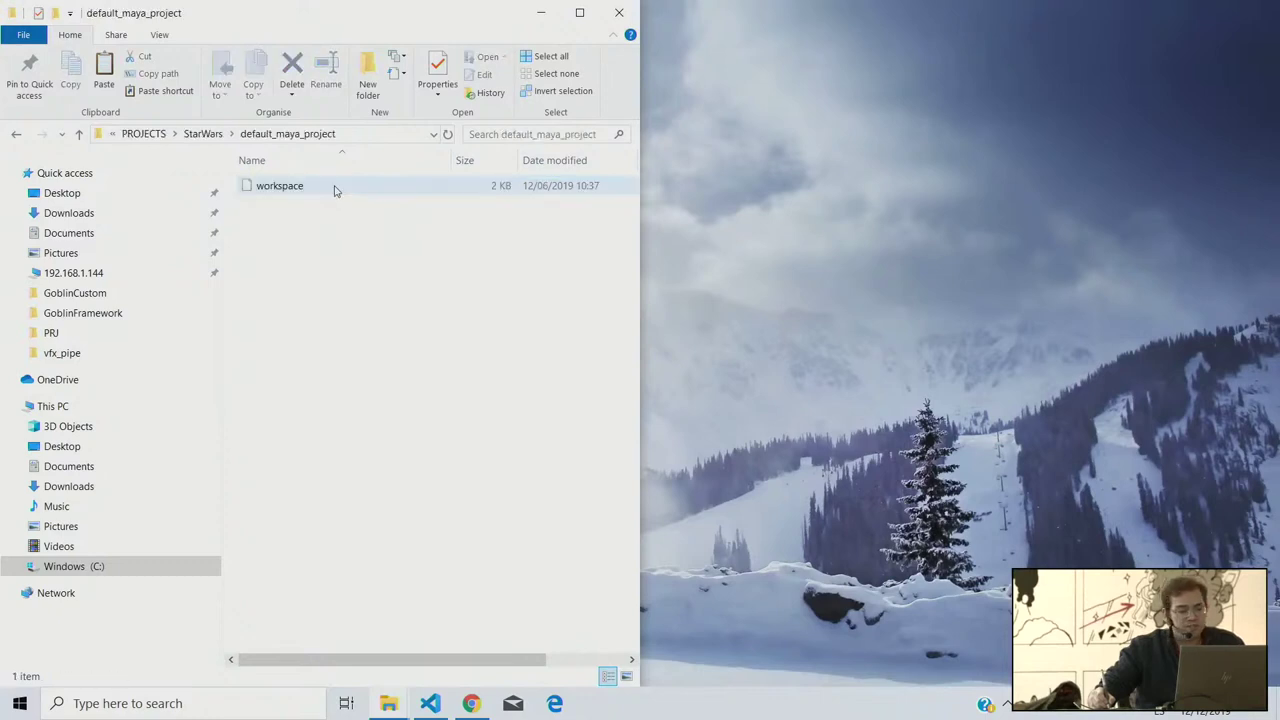
click(205, 133)
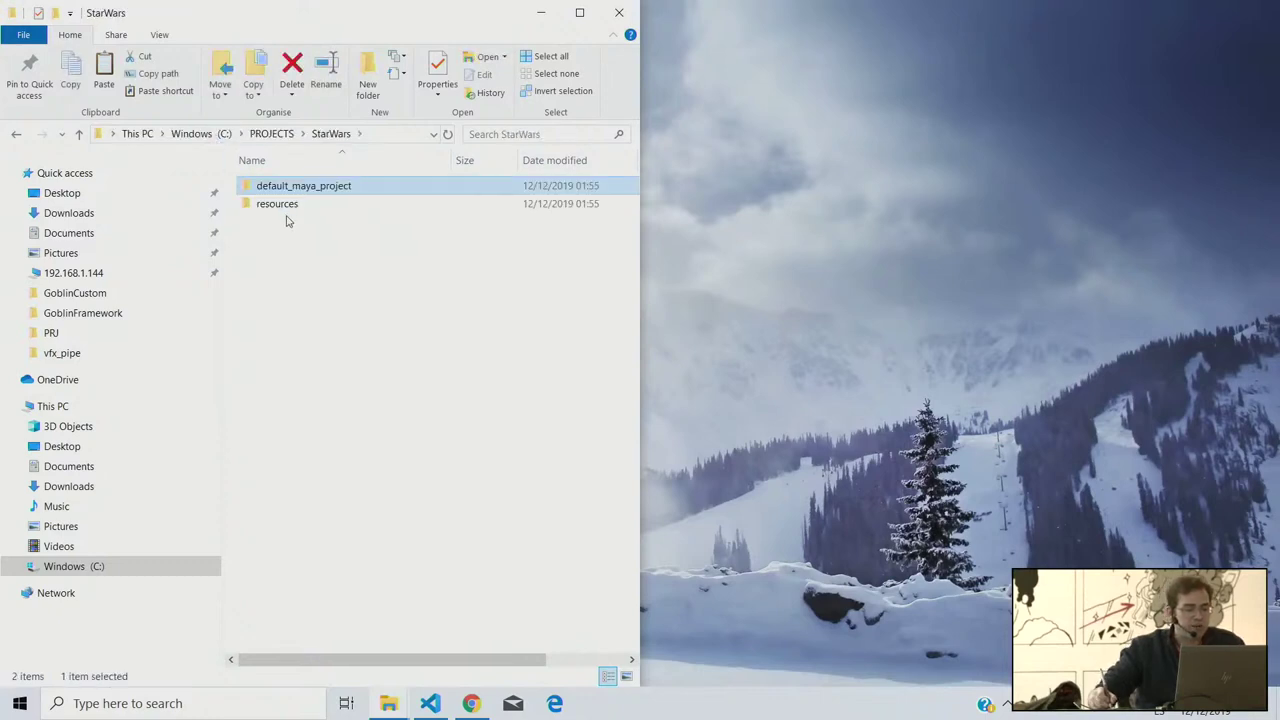
Step: Examine the default asset, shot and workspace files in the StarWars resources folder
double_click(285, 206)
click(371, 189)
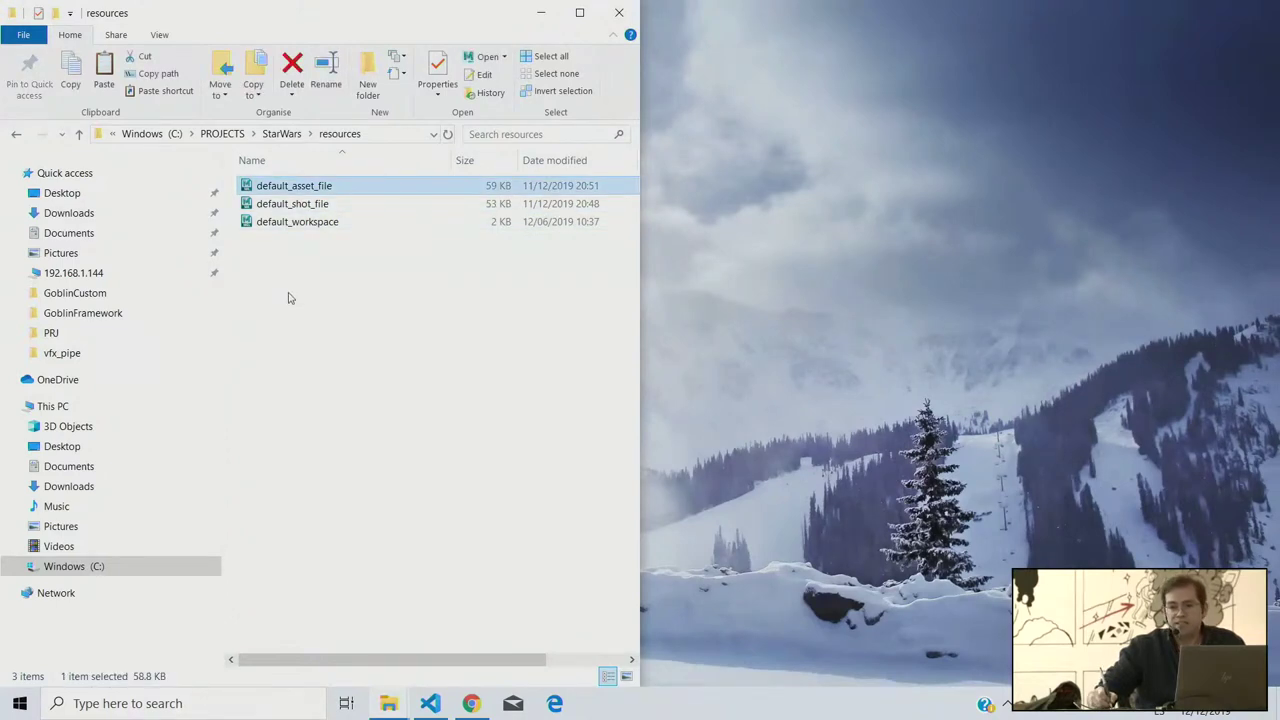
click(325, 206)
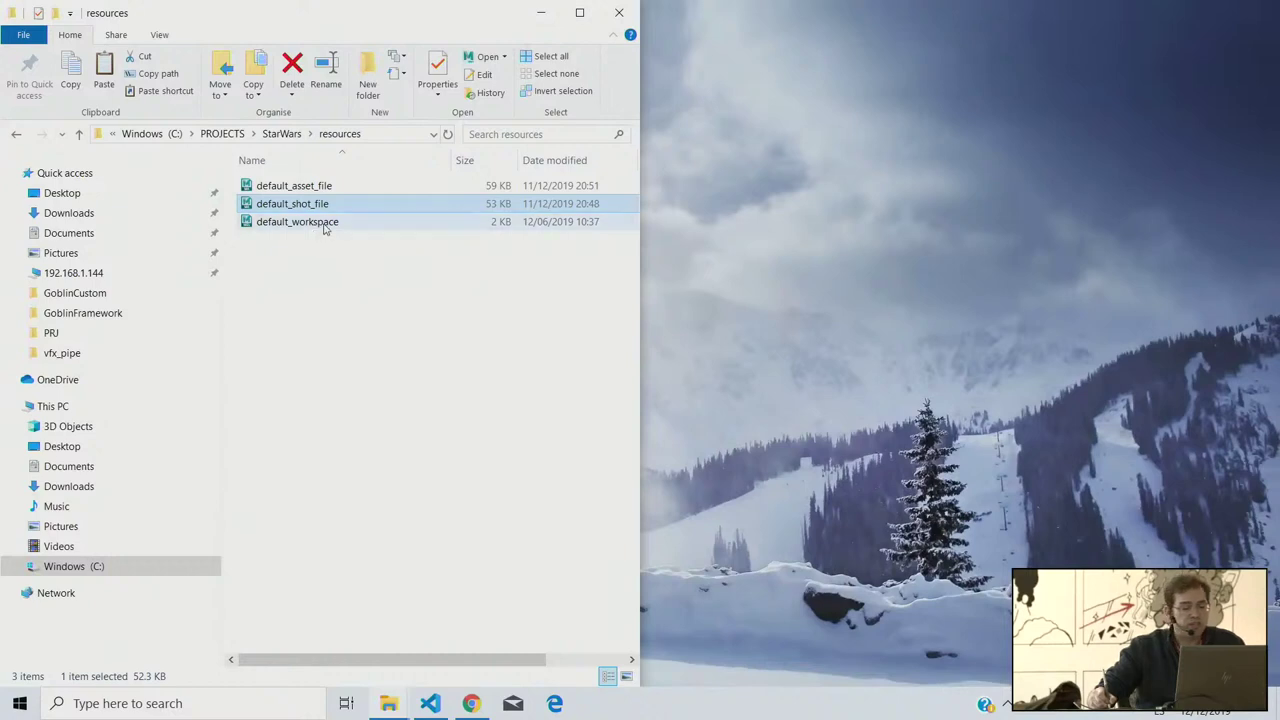
click(326, 222)
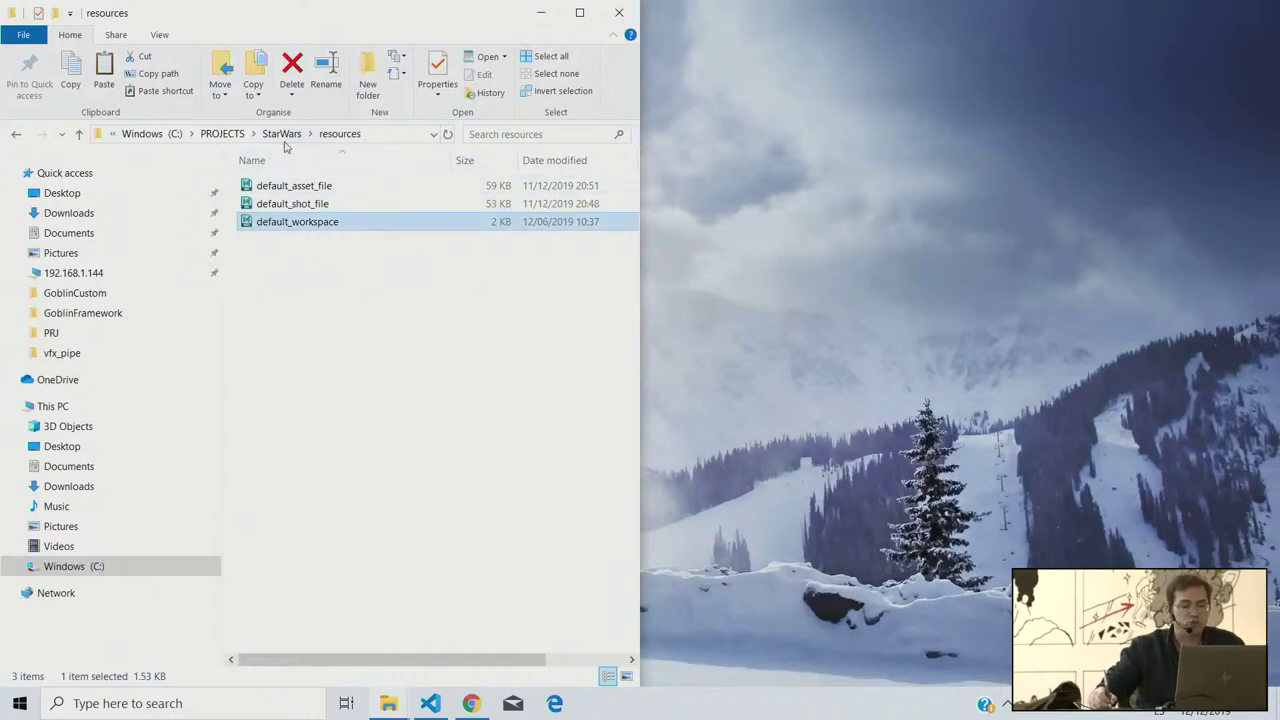
Step: Return to the StarWars folder and move the File Explorer window down to uncover the desktop shortcuts
key(alt+Up)
click(252, 238)
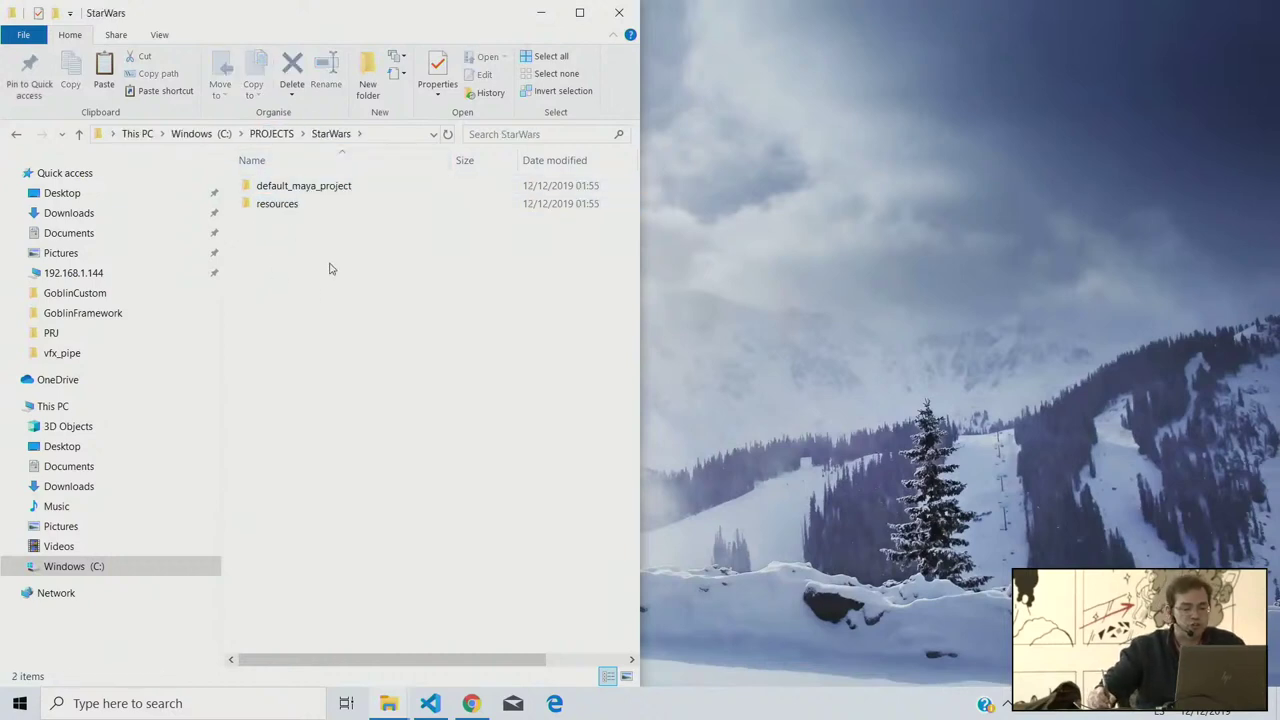
drag(407, 1, 407, 79)
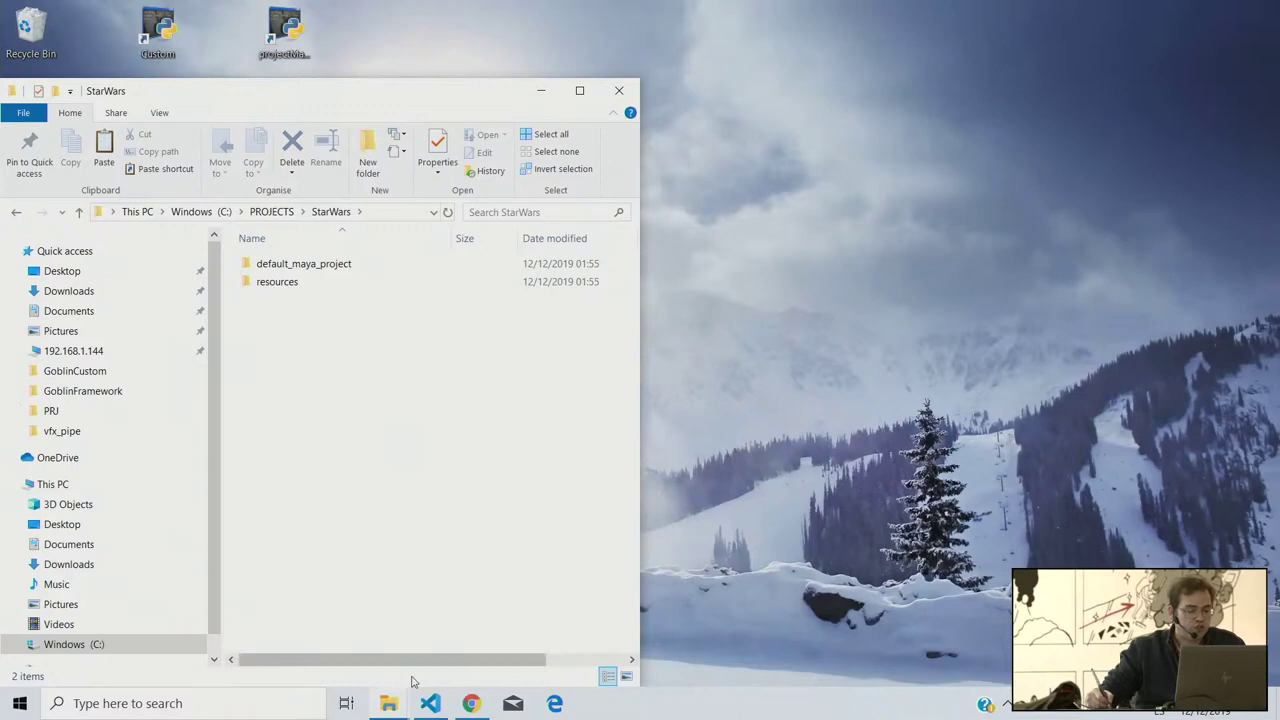
Step: Switch to Visual Studio Code, close the open files, and expand settings while collapsing the dccs and g_projectManager folders
click(430, 703)
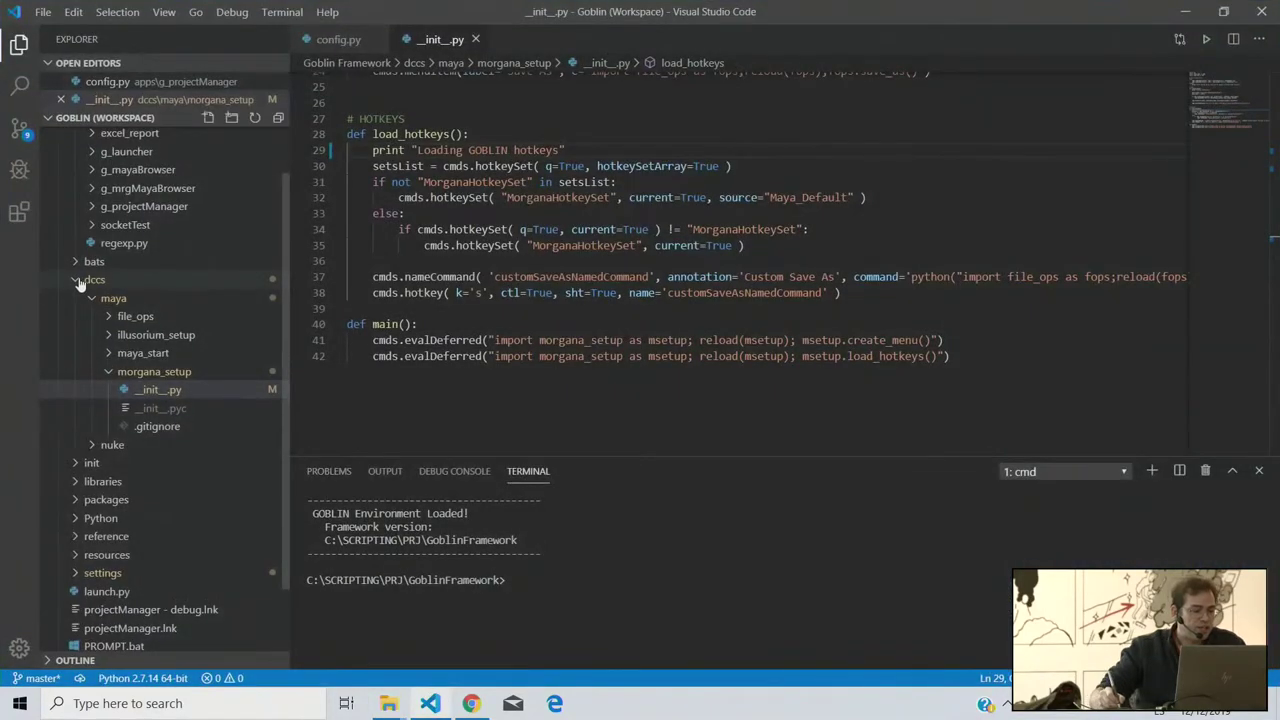
click(80, 280)
click(75, 466)
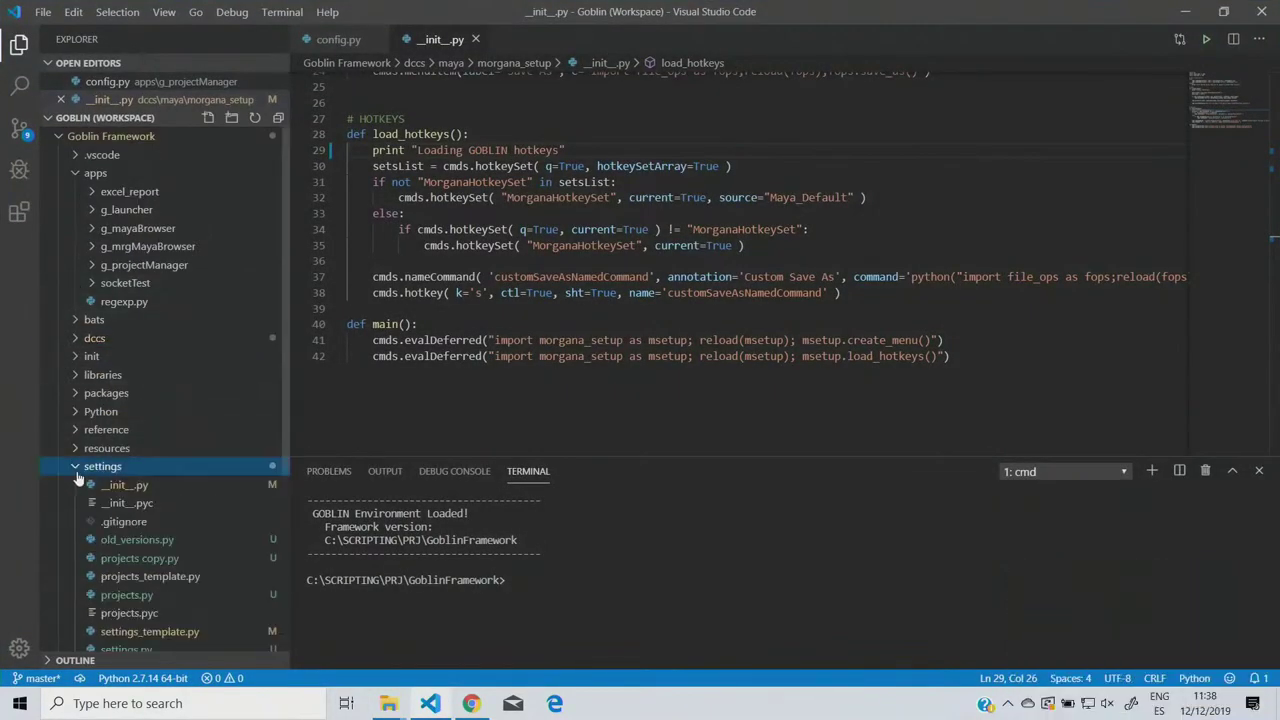
click(475, 39)
click(375, 39)
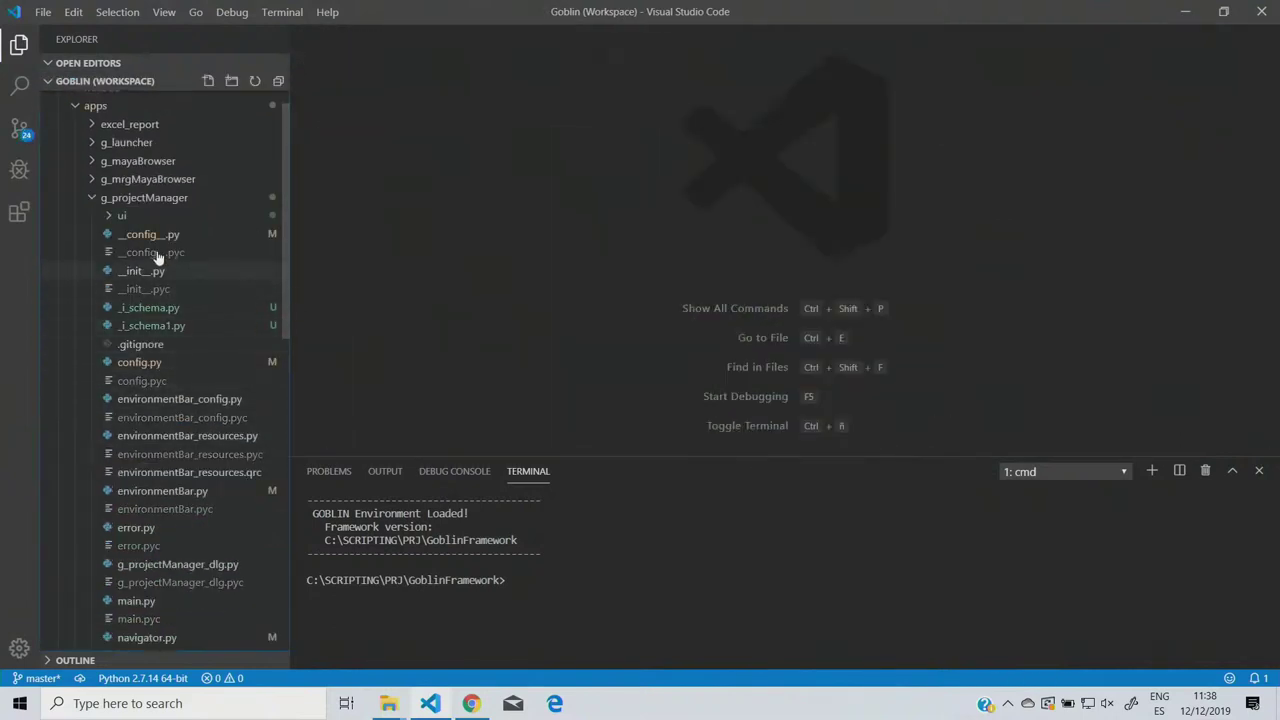
click(92, 200)
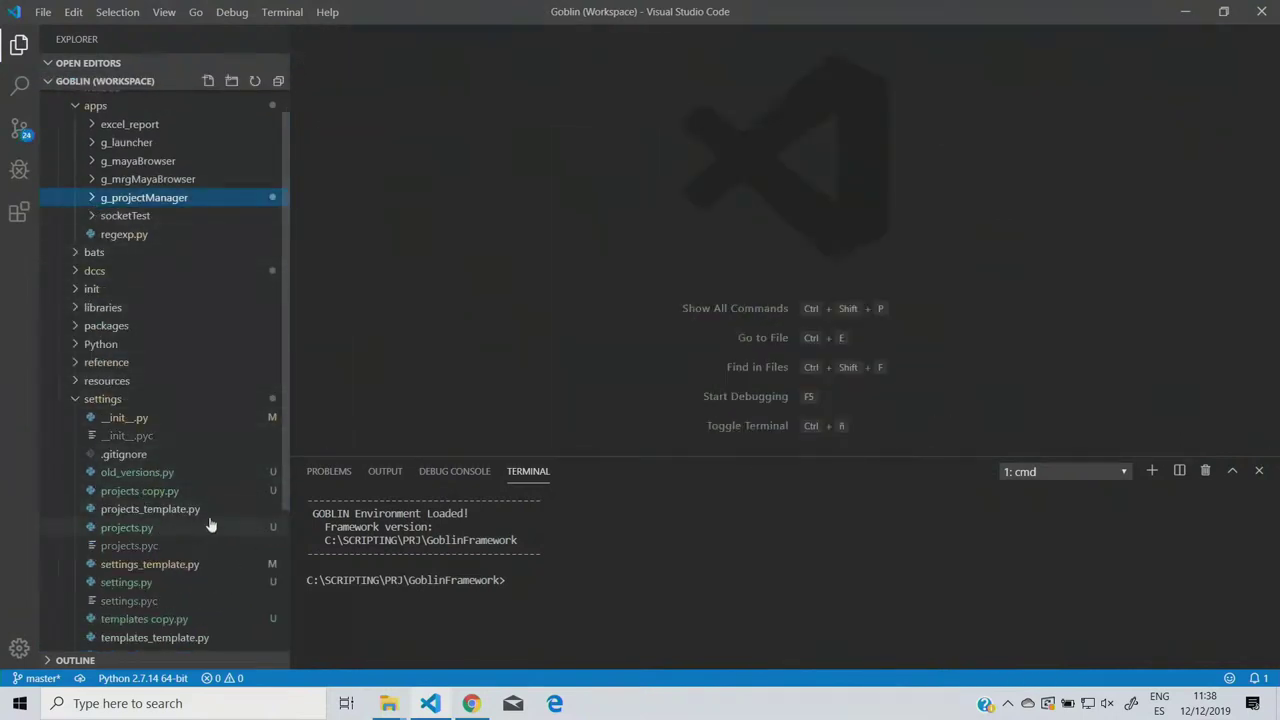
Step: Open projects.py from the settings folder and shrink the terminal area to enlarge the code view
scroll(284, 438, down, 4)
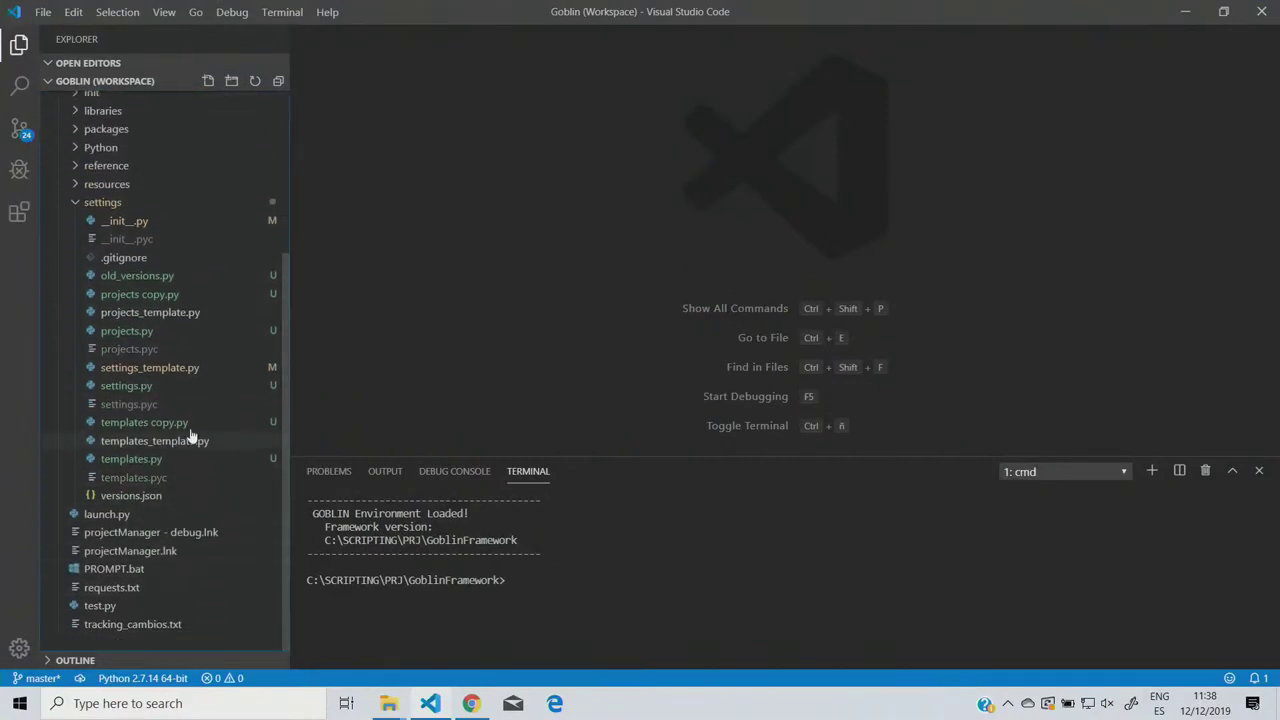
click(120, 333)
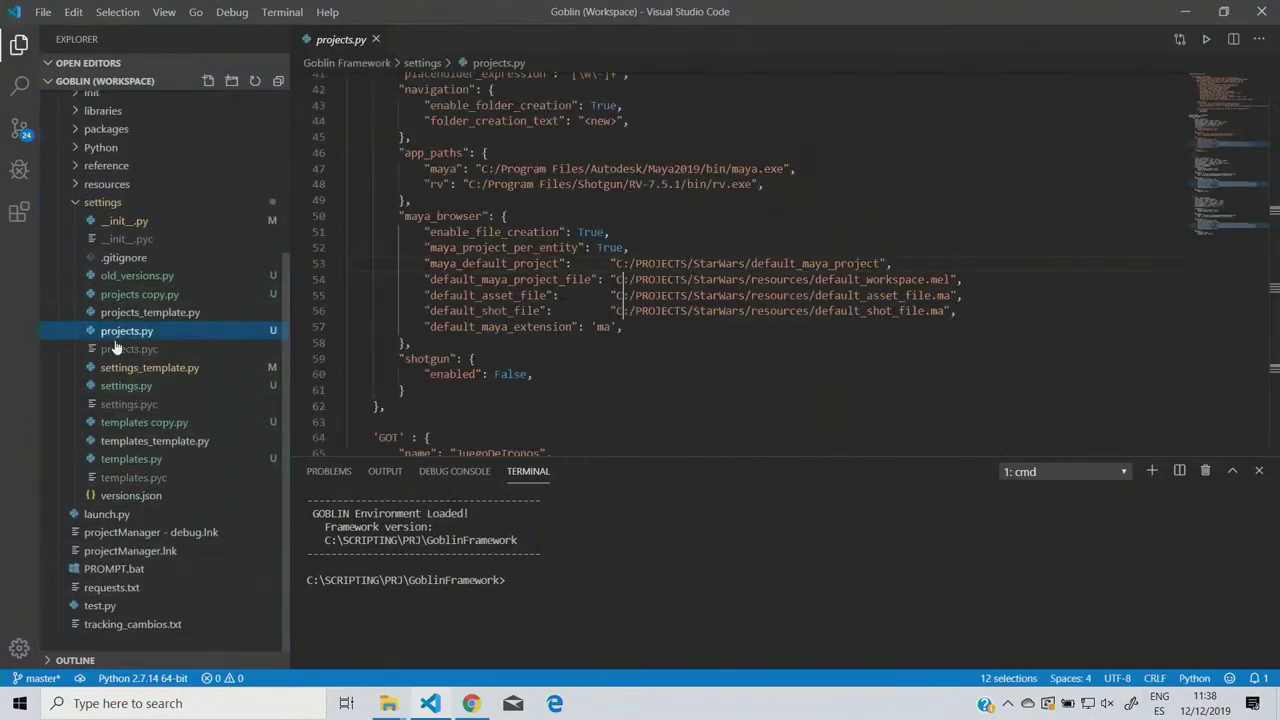
drag(645, 461, 632, 612)
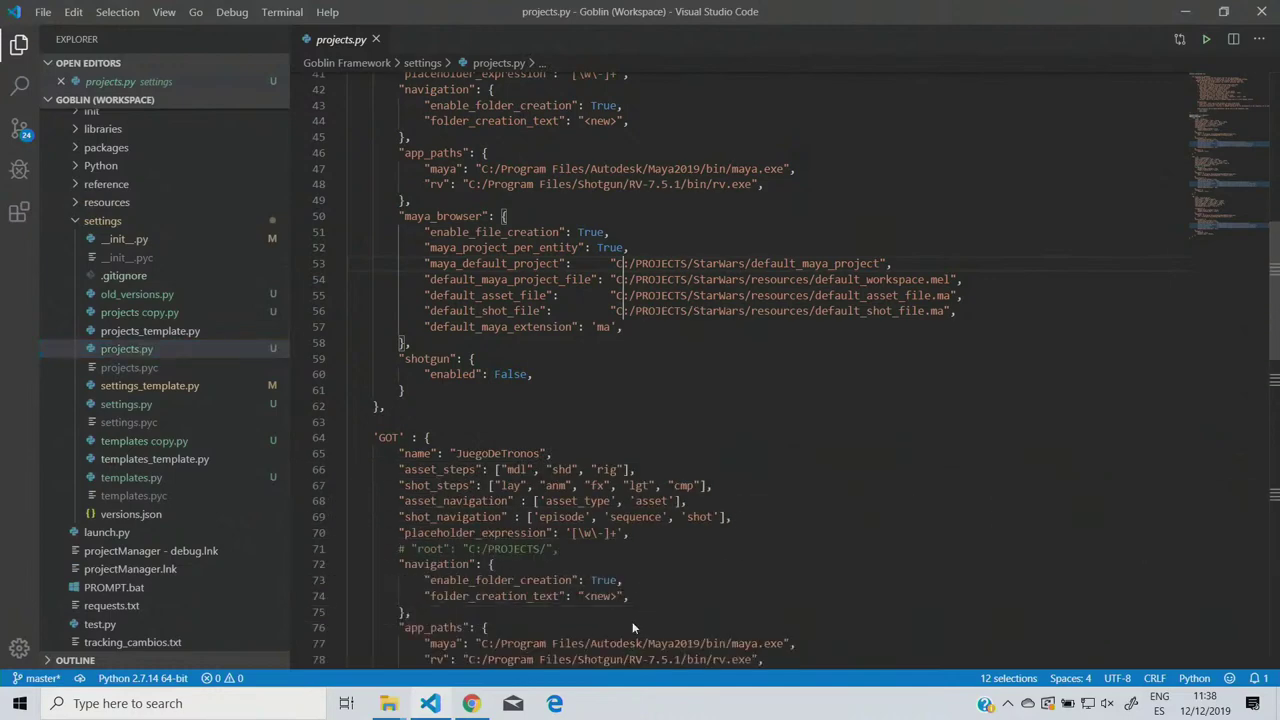
Step: Fold the header comment and the GOT and GQ project blocks in projects.py, leaving the STW block expanded
drag(1217, 148, 1232, 78)
click(337, 95)
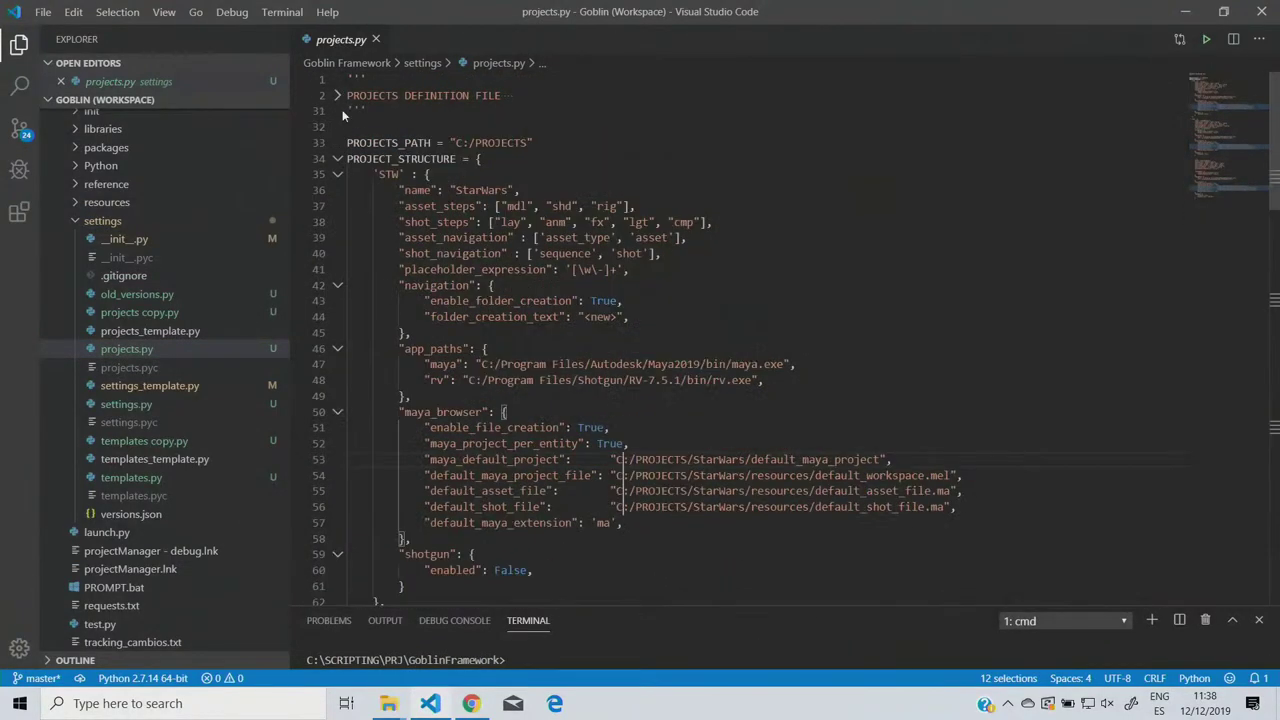
click(337, 174)
click(337, 222)
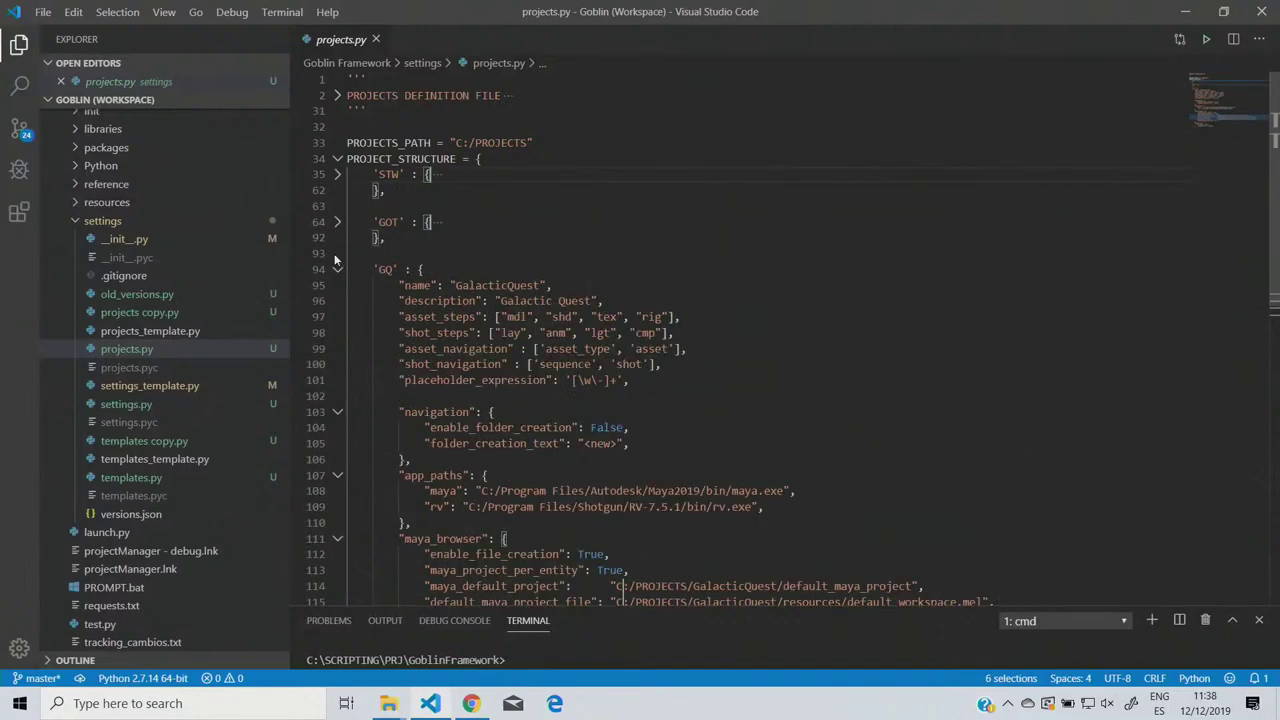
click(337, 270)
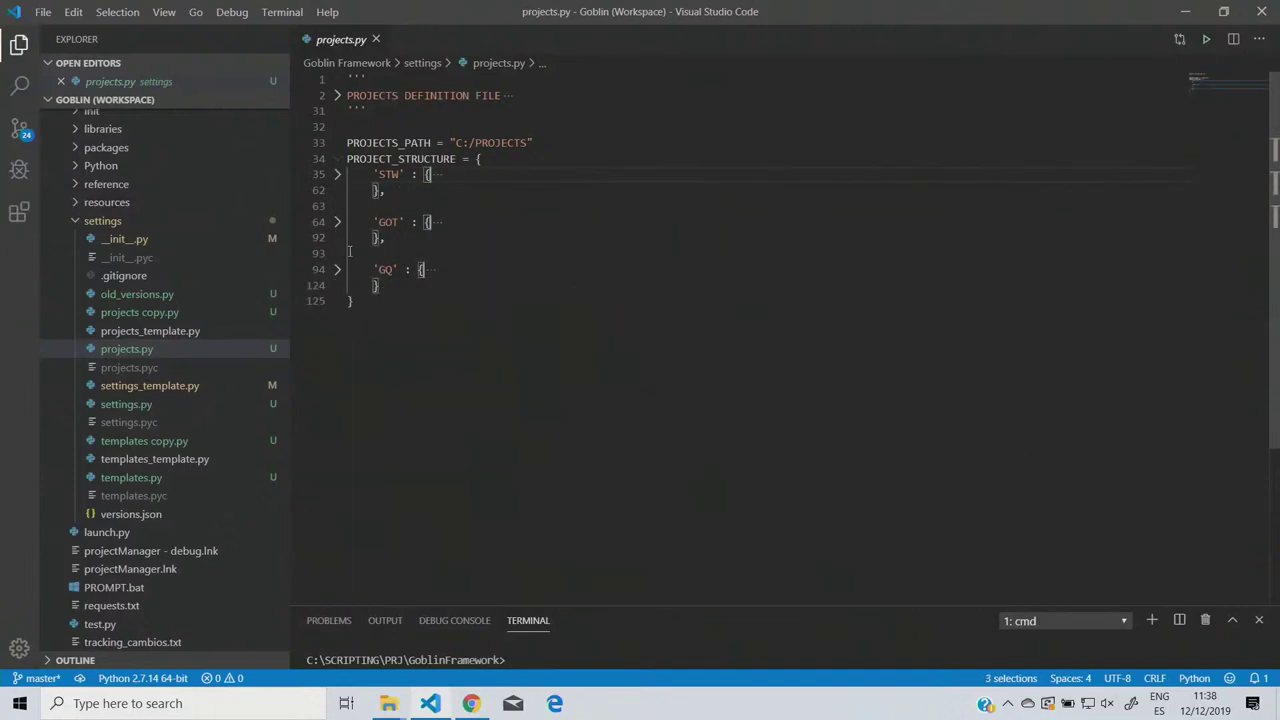
click(337, 174)
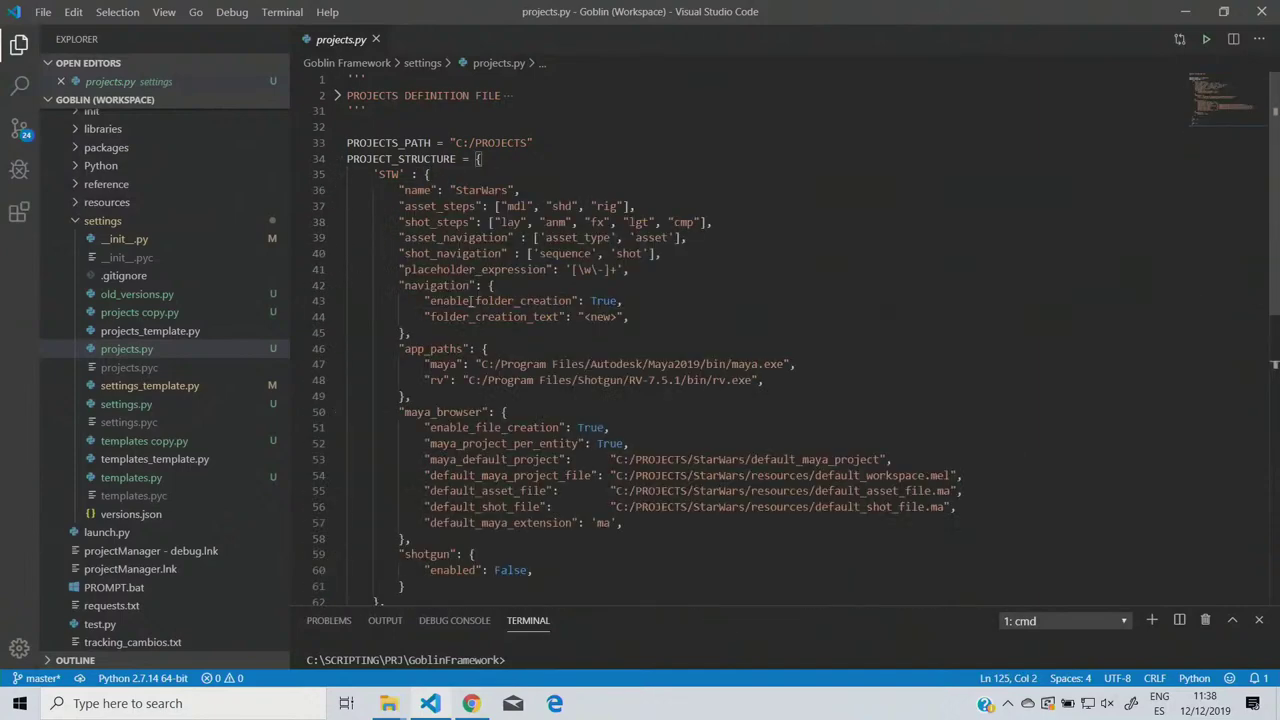
Step: Open templates.py from the settings folder and examine the STW path templates at a larger zoom
click(150, 480)
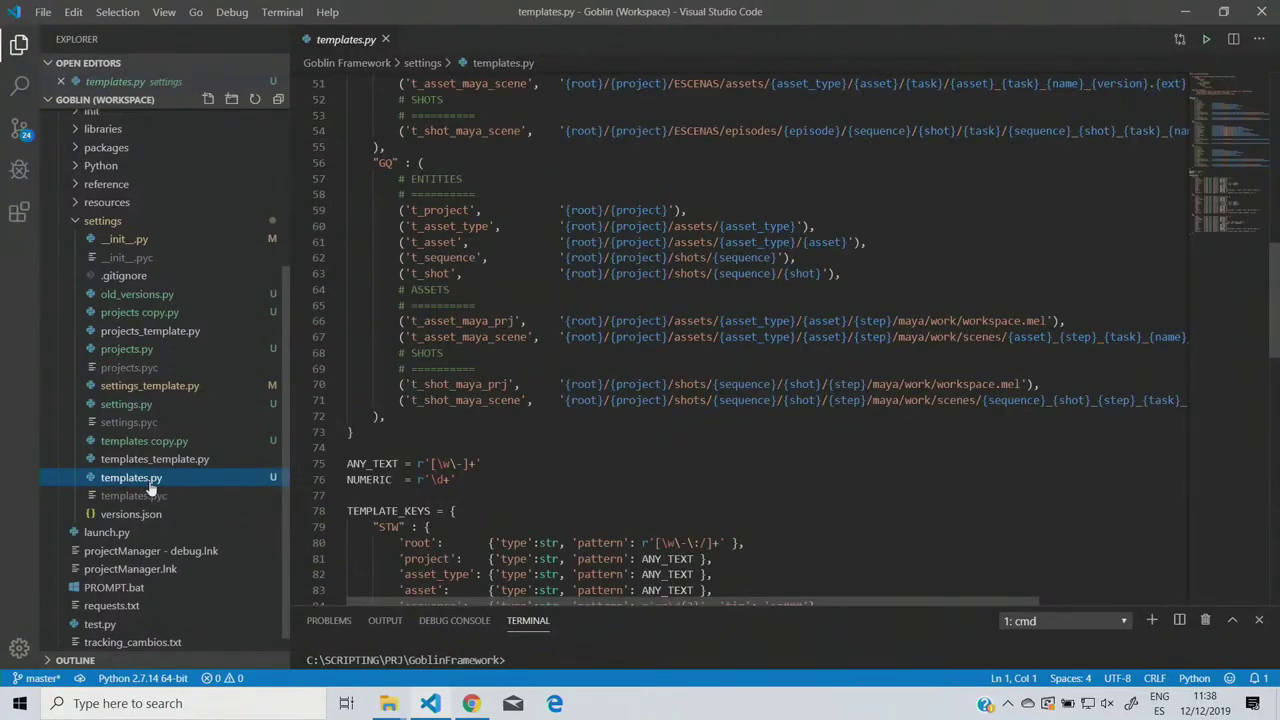
click(1229, 110)
scroll(504, 240, down, 1)
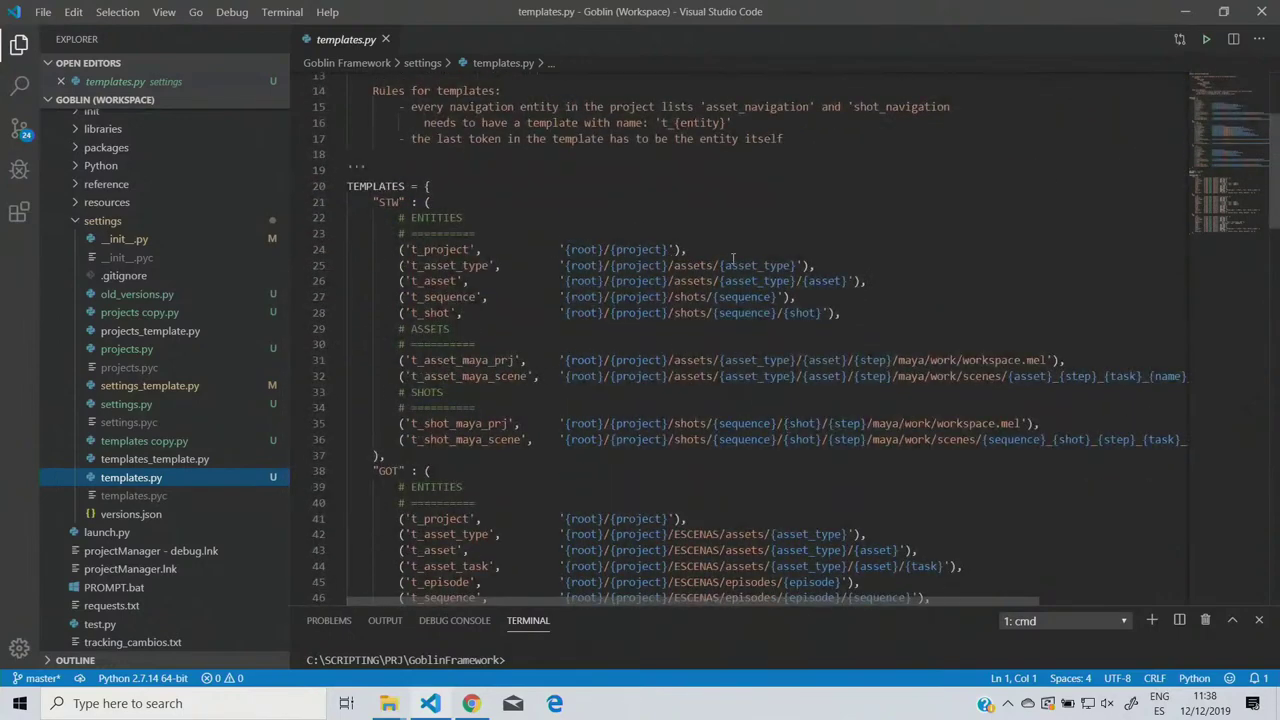
key(ctrl+plus)
key(ctrl+plus)
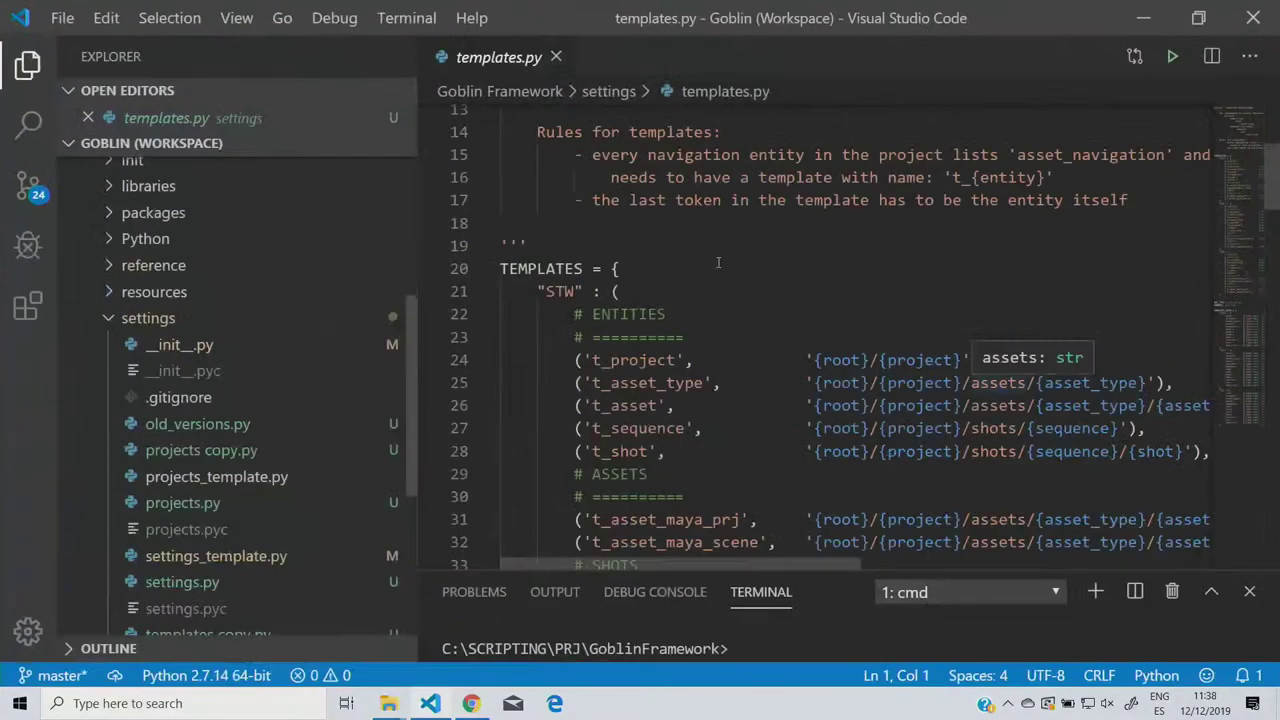
drag(731, 567, 804, 500)
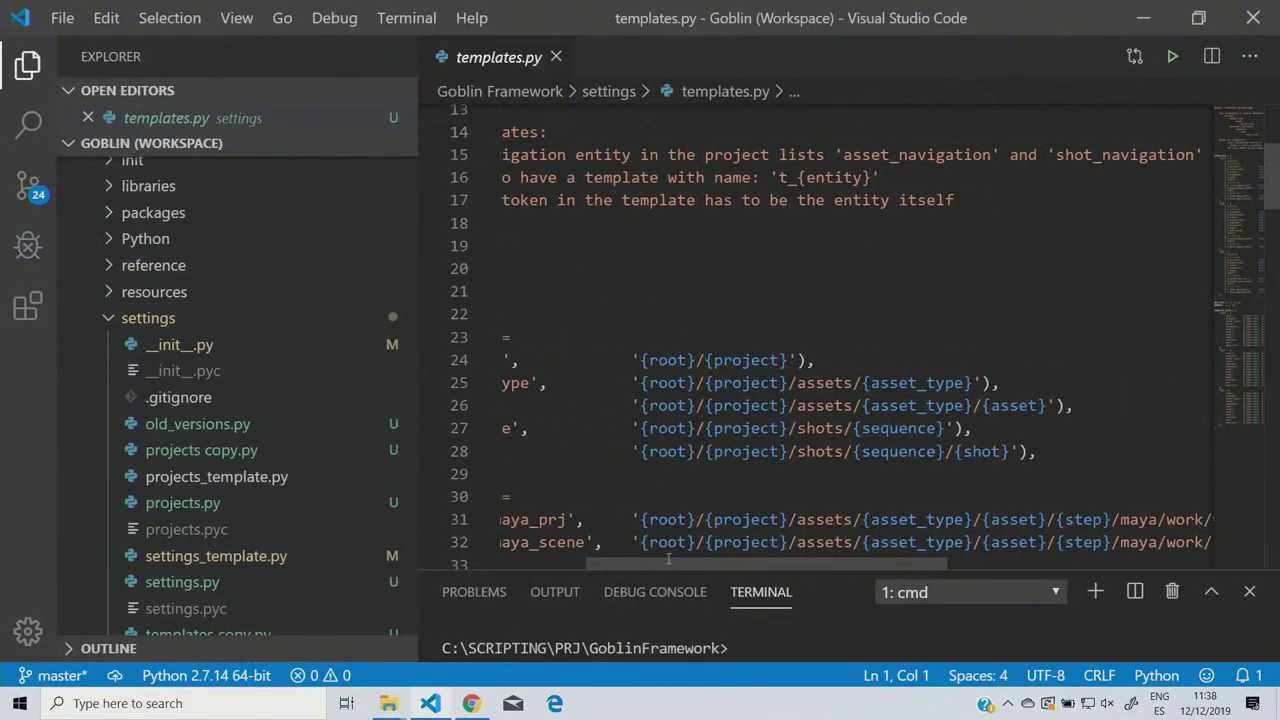
drag(668, 558, 612, 560)
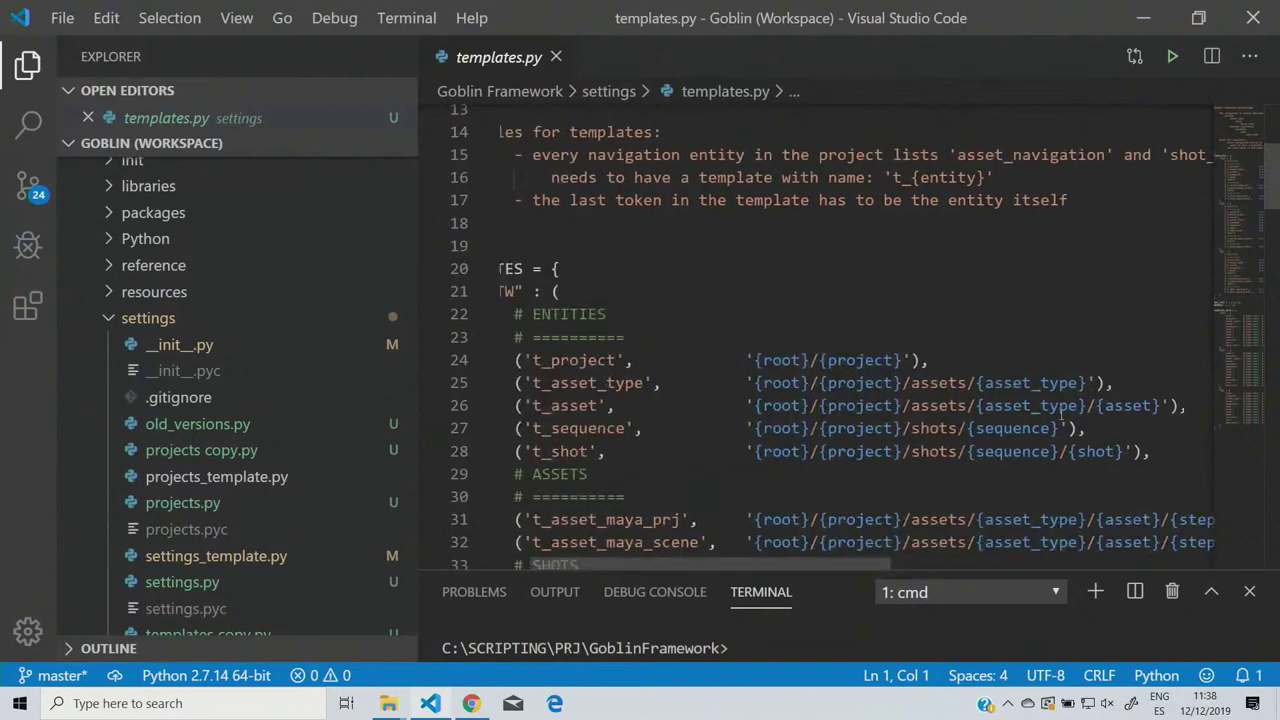
Step: Minimize Visual Studio Code and launch the Goblin Project Manager from its desktop shortcut
click(1144, 20)
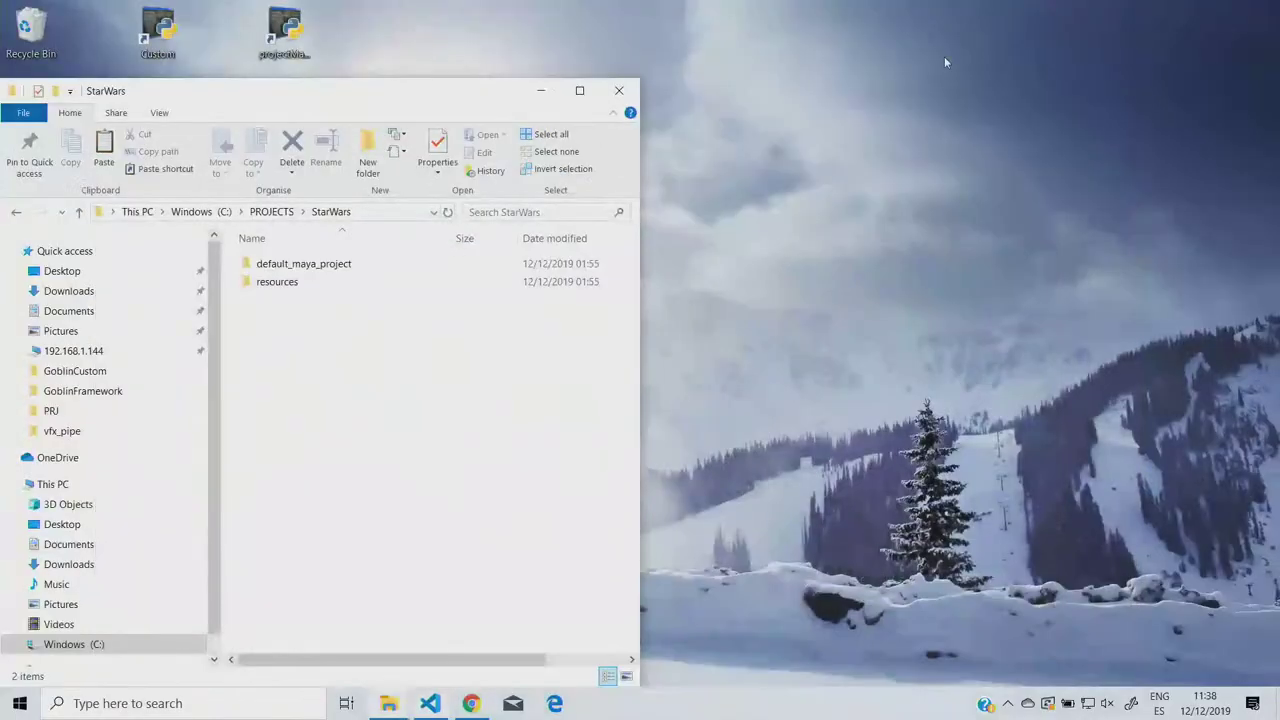
click(270, 48)
double_click(270, 48)
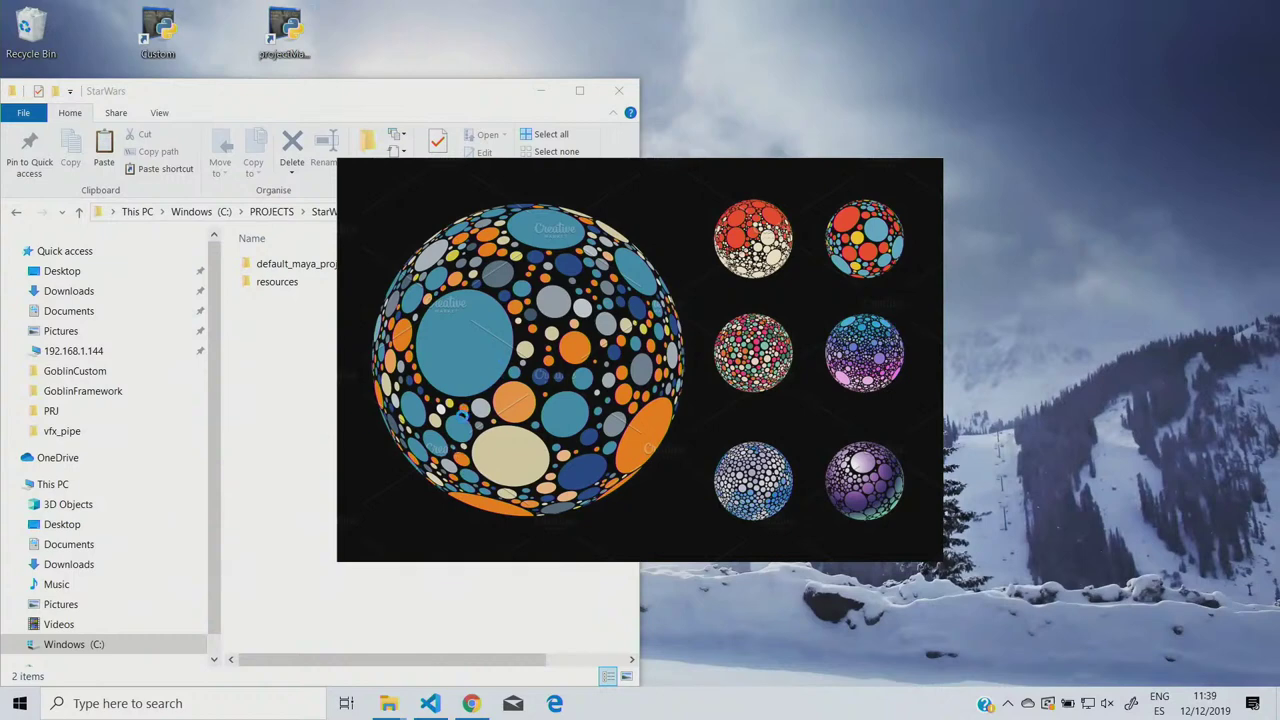
Step: Select the StarWars project in Goblin Project Manager and move its window clear of the StarWars folder contents
click(345, 235)
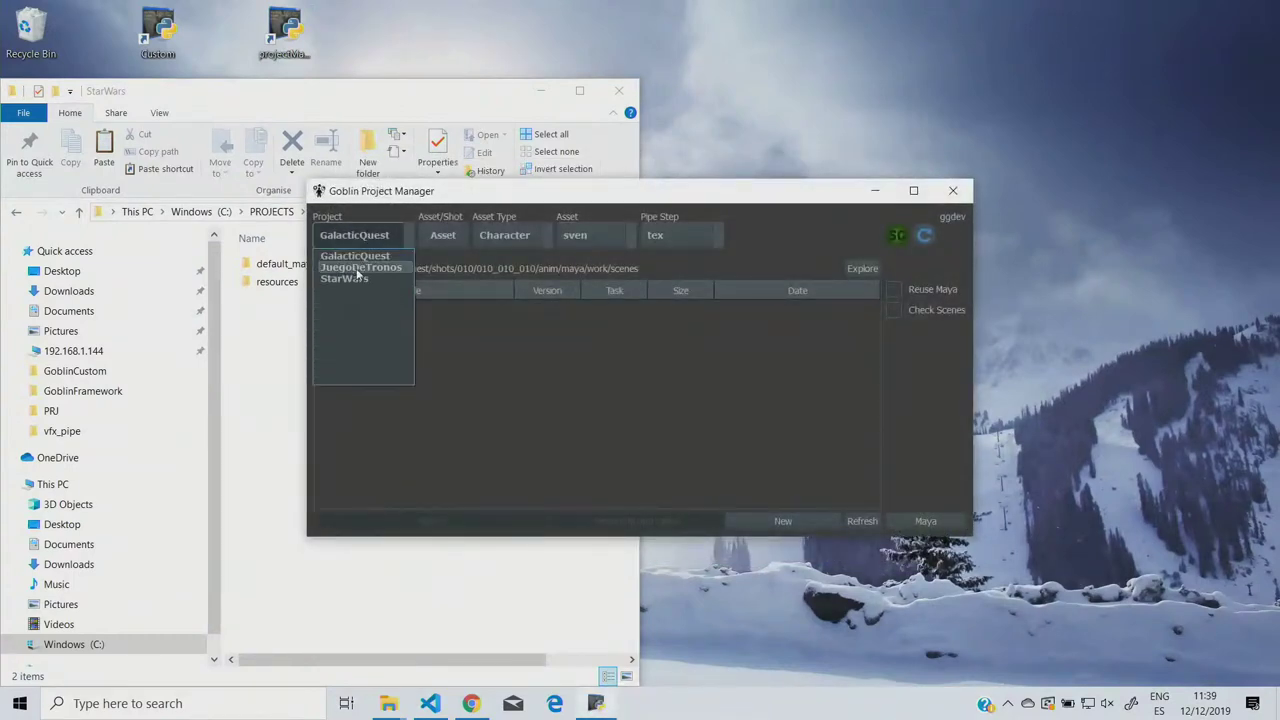
click(356, 277)
drag(512, 201, 672, 188)
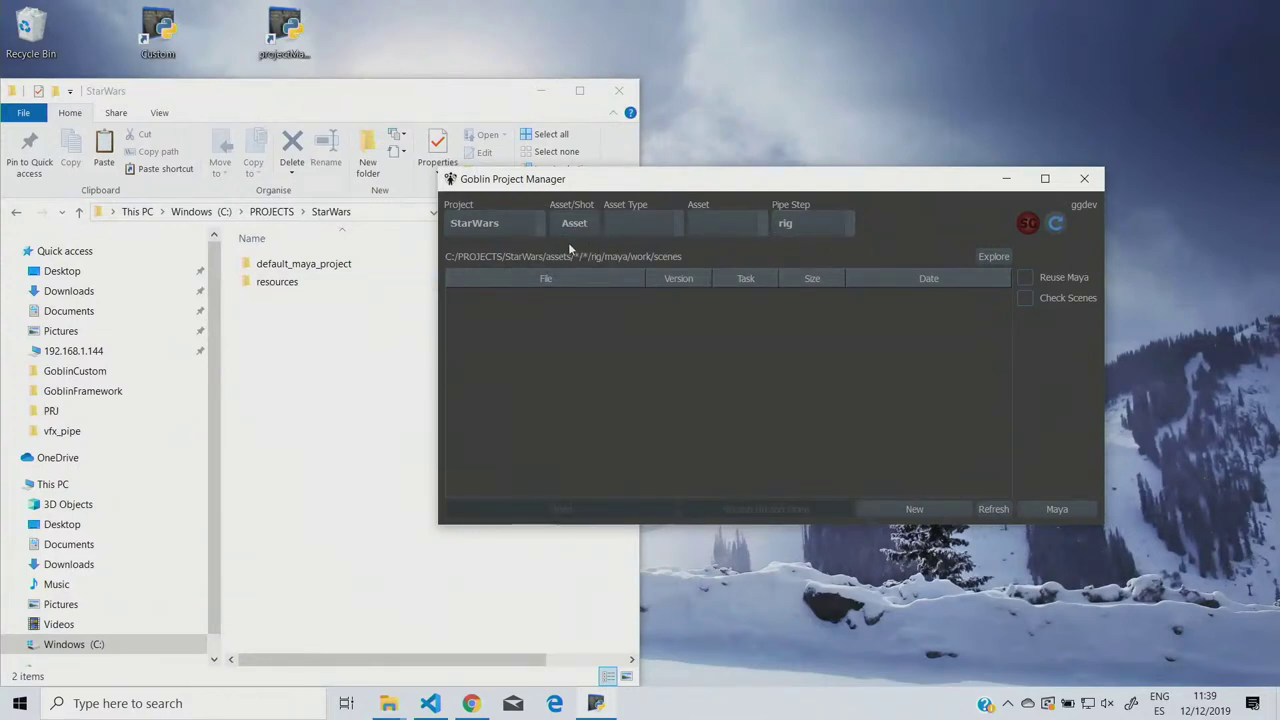
Step: Create the asset type Characters in the StarWars project and open its folder under assets in File Explorer
click(637, 222)
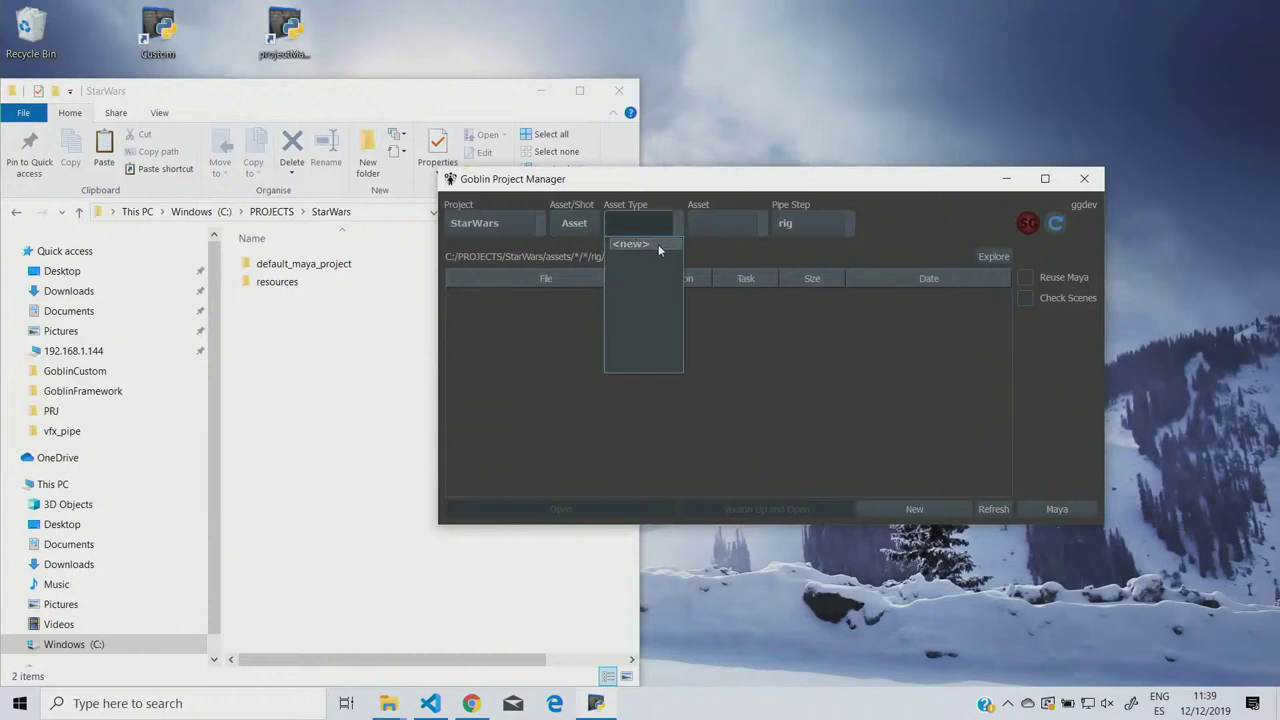
click(649, 244)
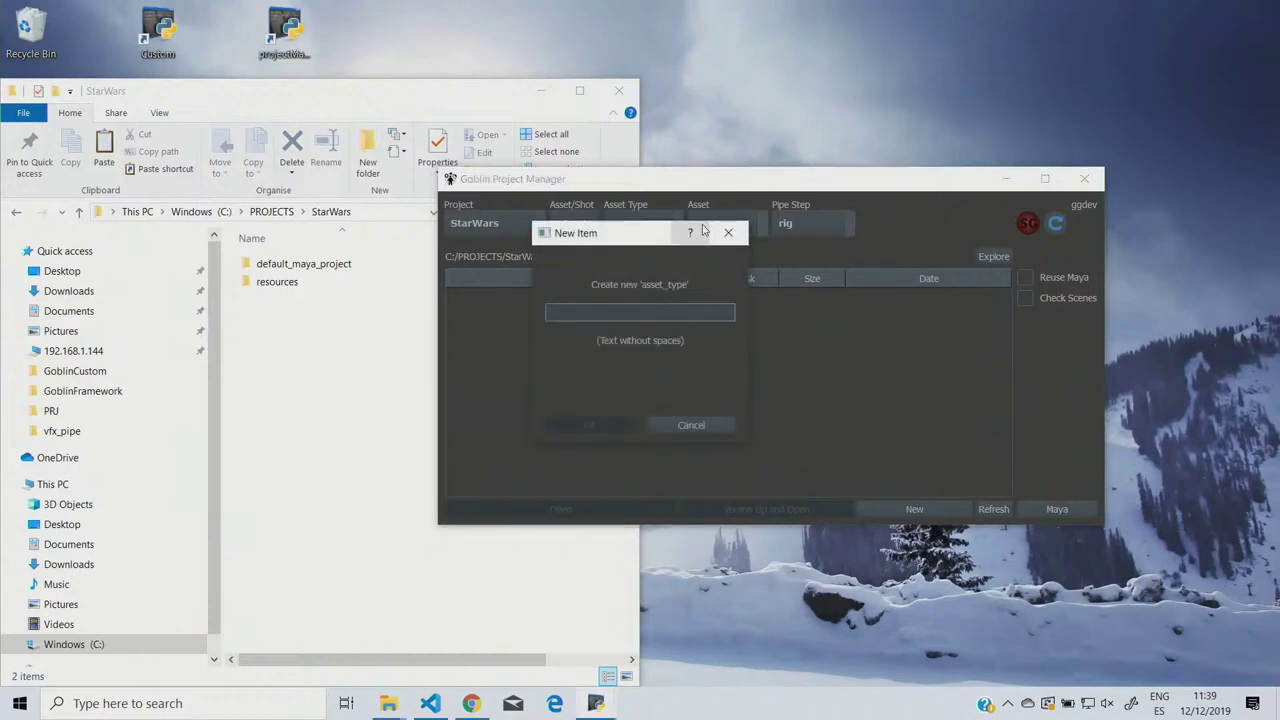
text(Characters)
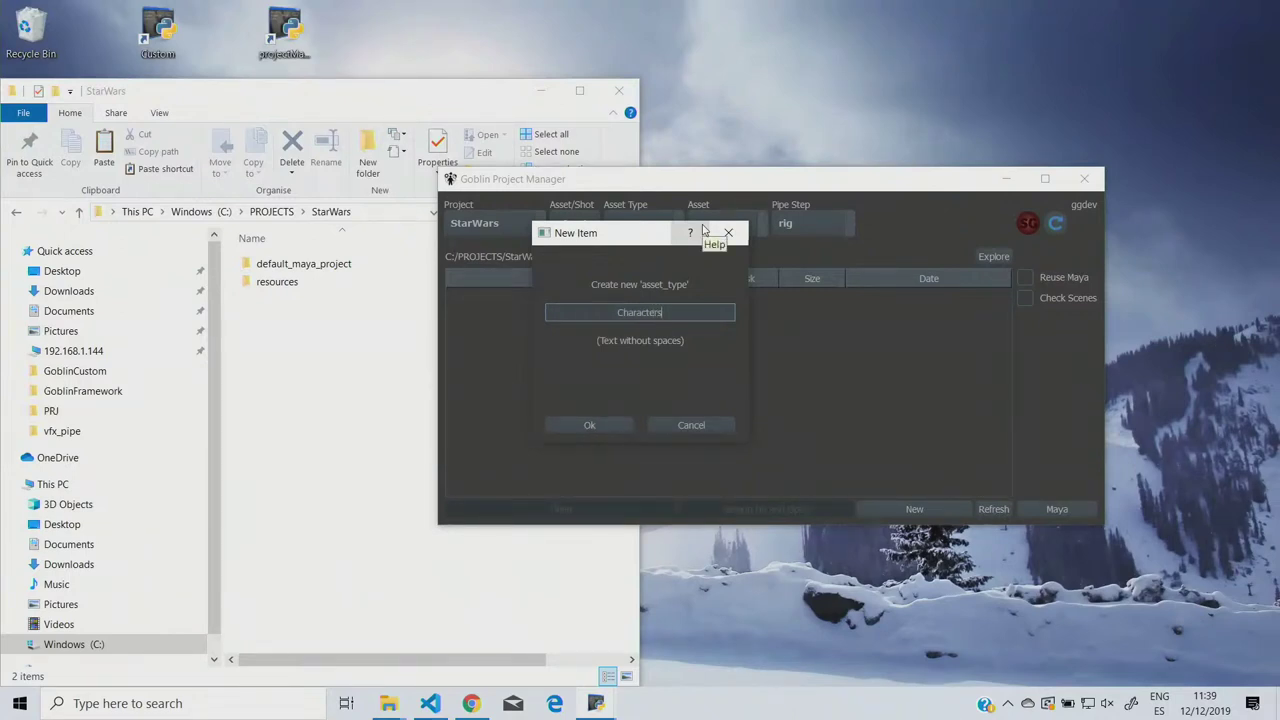
key(Return)
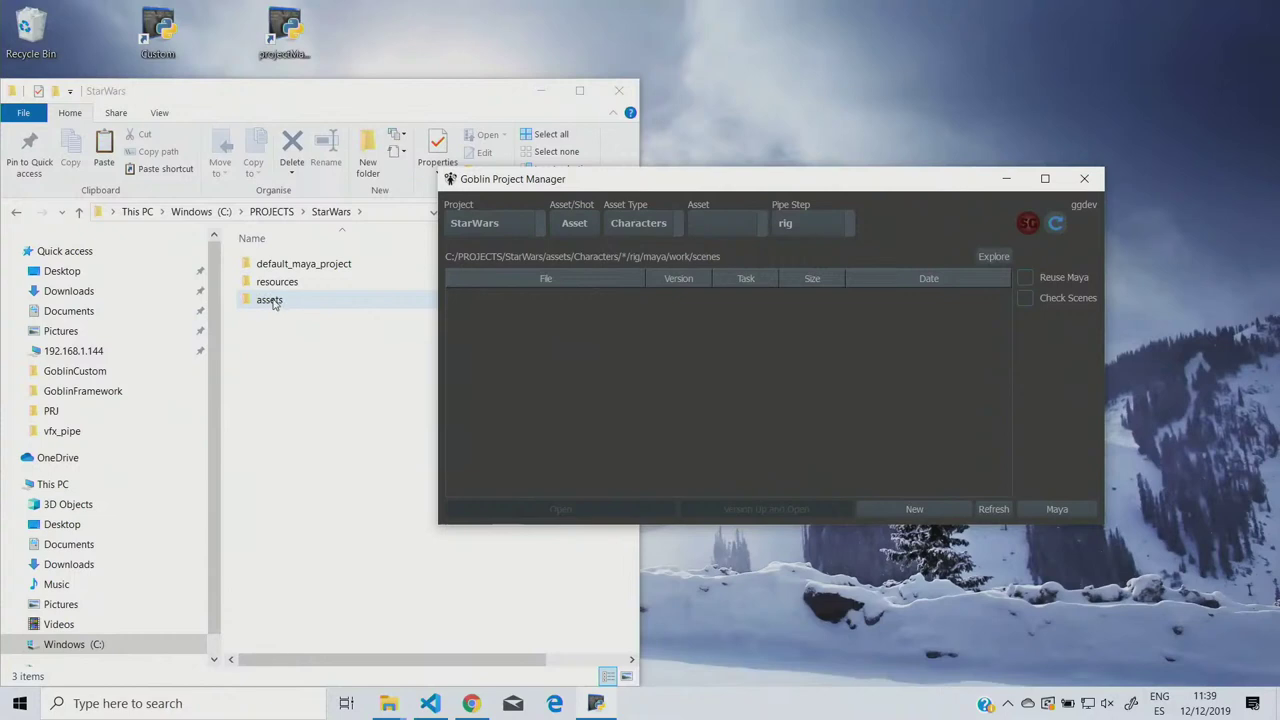
double_click(276, 303)
click(295, 270)
double_click(295, 270)
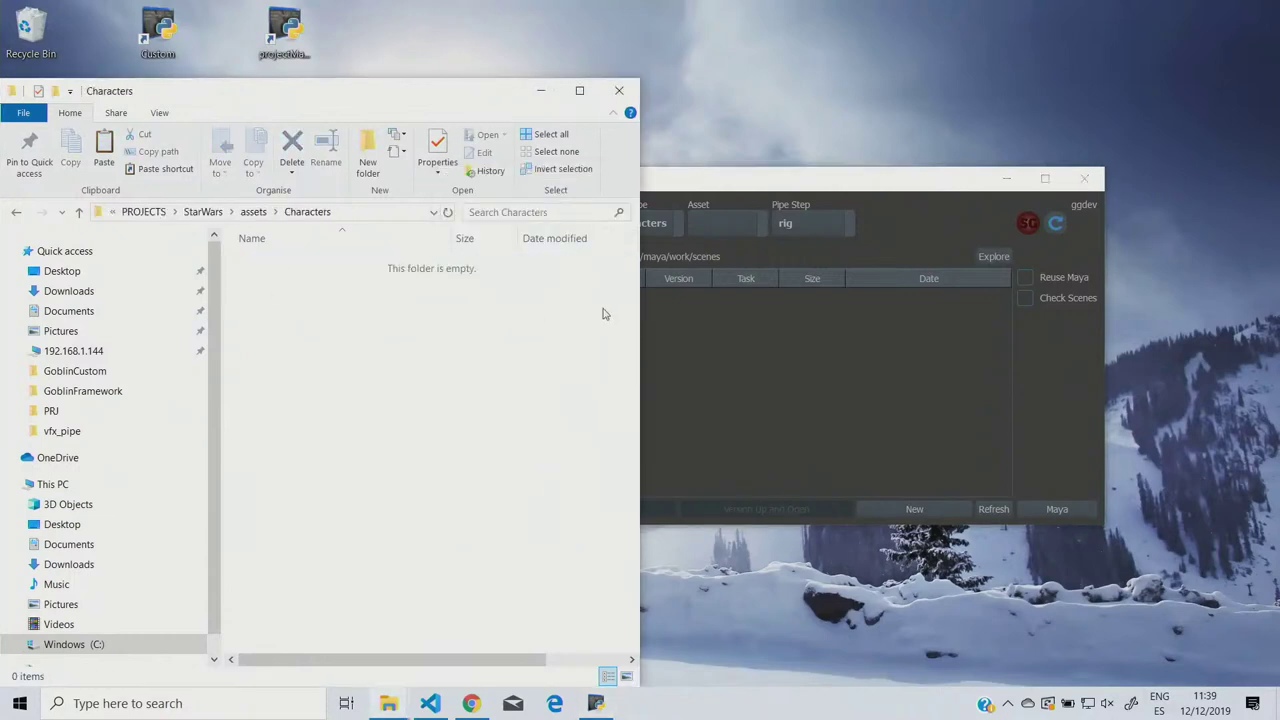
Step: Create a new asset named Luke under Characters and open its folder in File Explorer
click(720, 222)
click(725, 245)
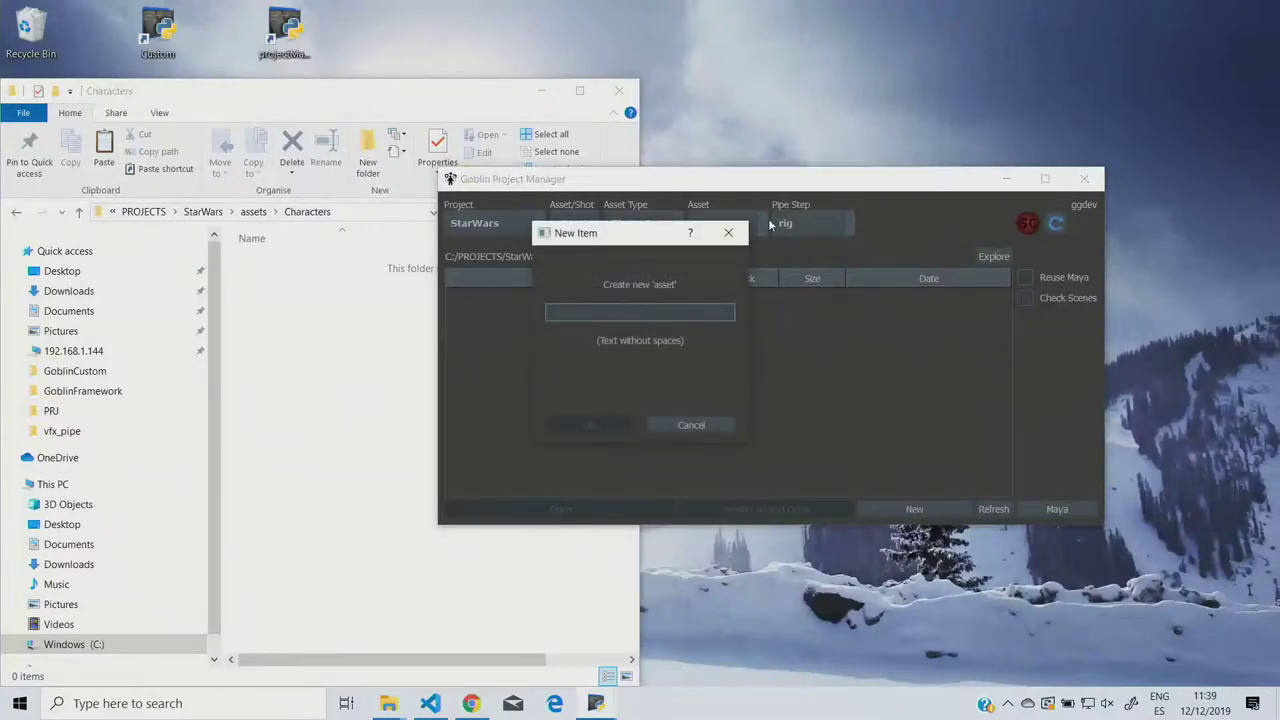
text(Luke)
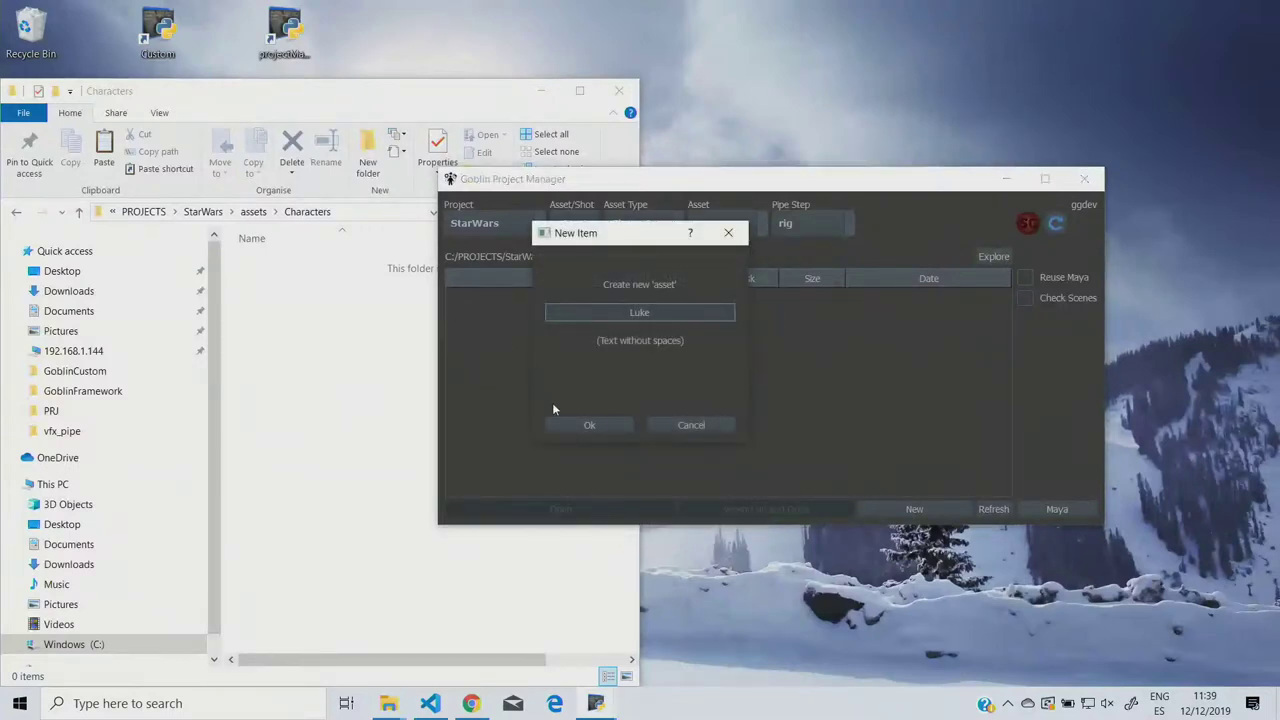
click(557, 428)
click(272, 284)
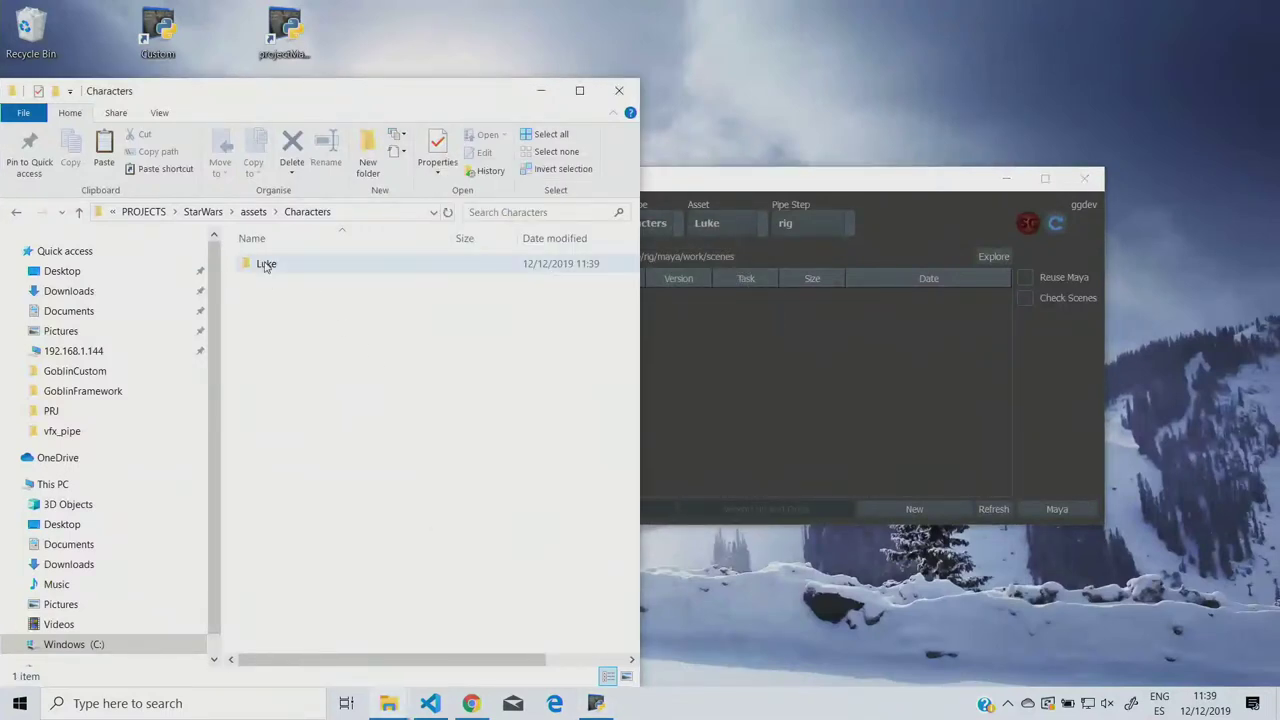
double_click(266, 265)
Step: Set Luke's pipe step to mdl and reposition the Goblin Project Manager window beside the folder contents
click(853, 312)
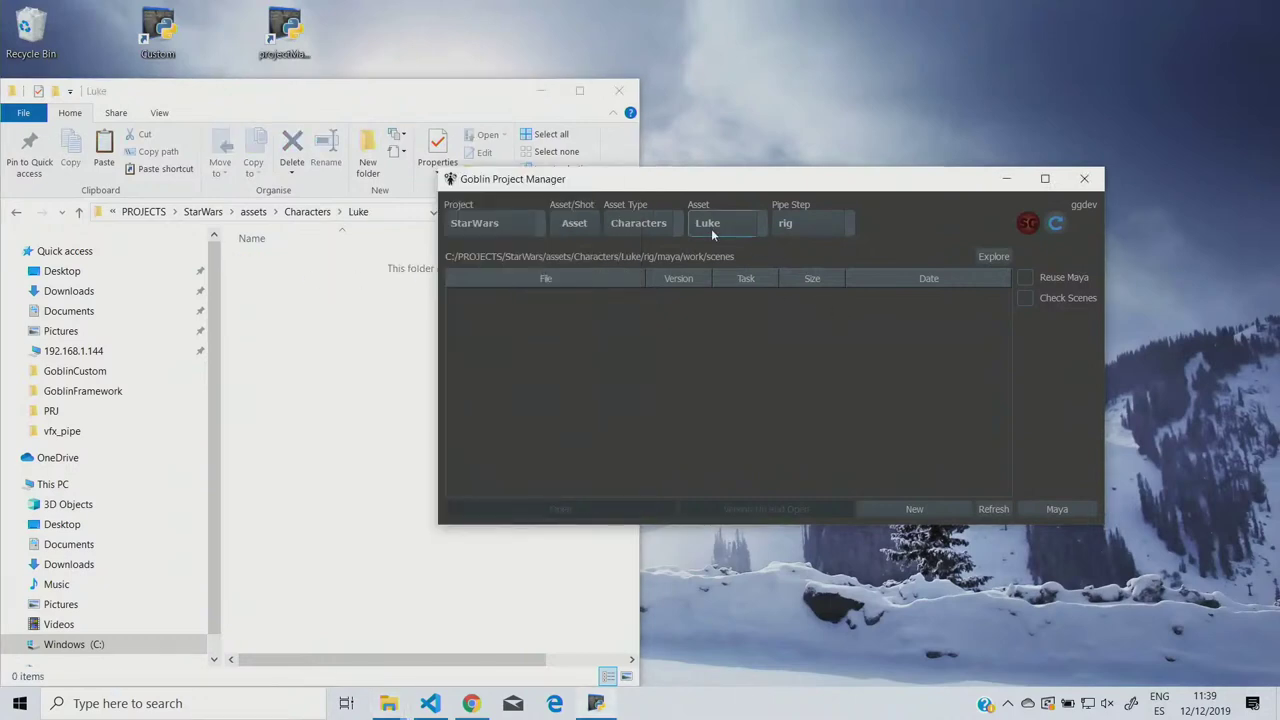
click(809, 238)
click(803, 268)
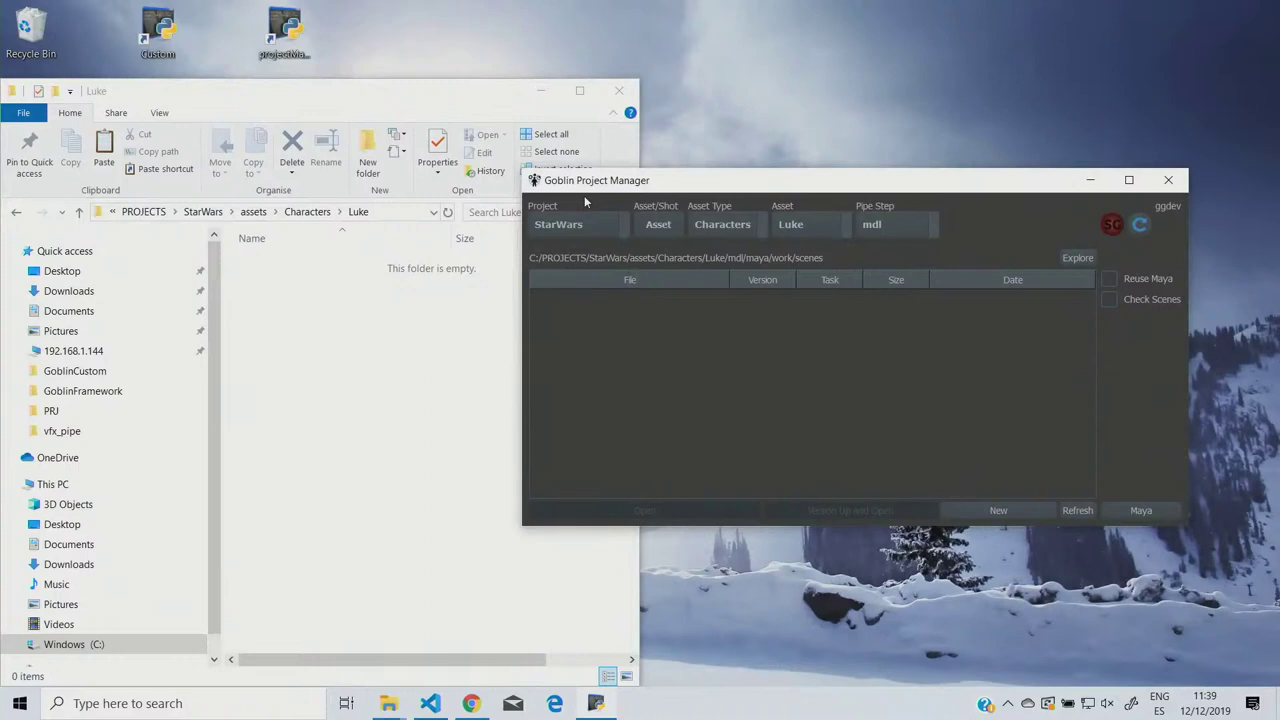
drag(803, 181, 754, 157)
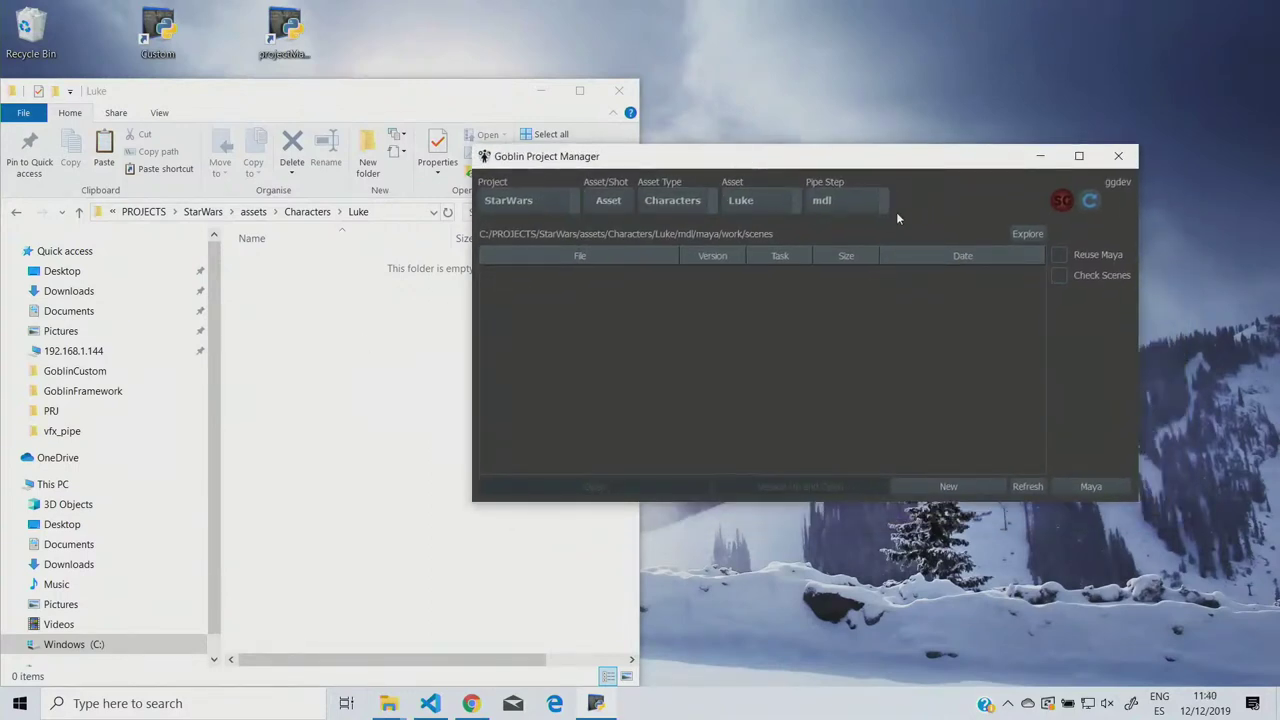
drag(762, 170, 795, 155)
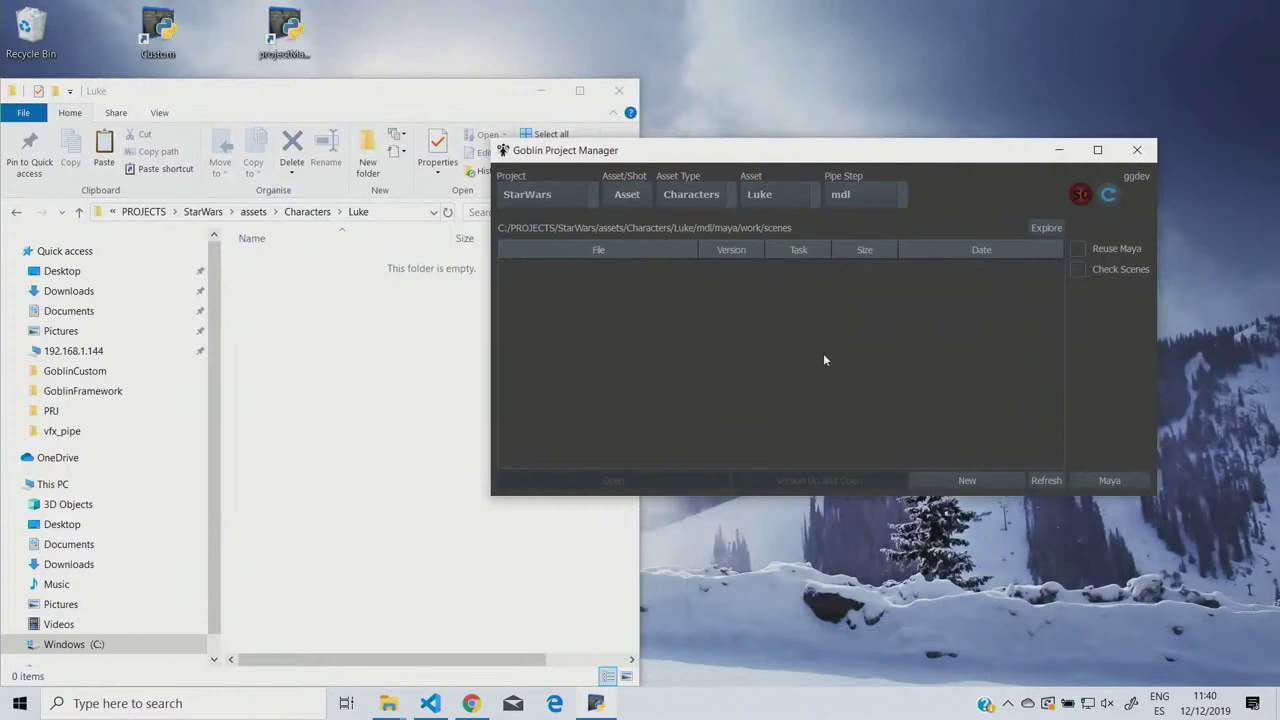
Step: Create a new scene file for Luke's mdl step with task high, name main and version 001
click(962, 478)
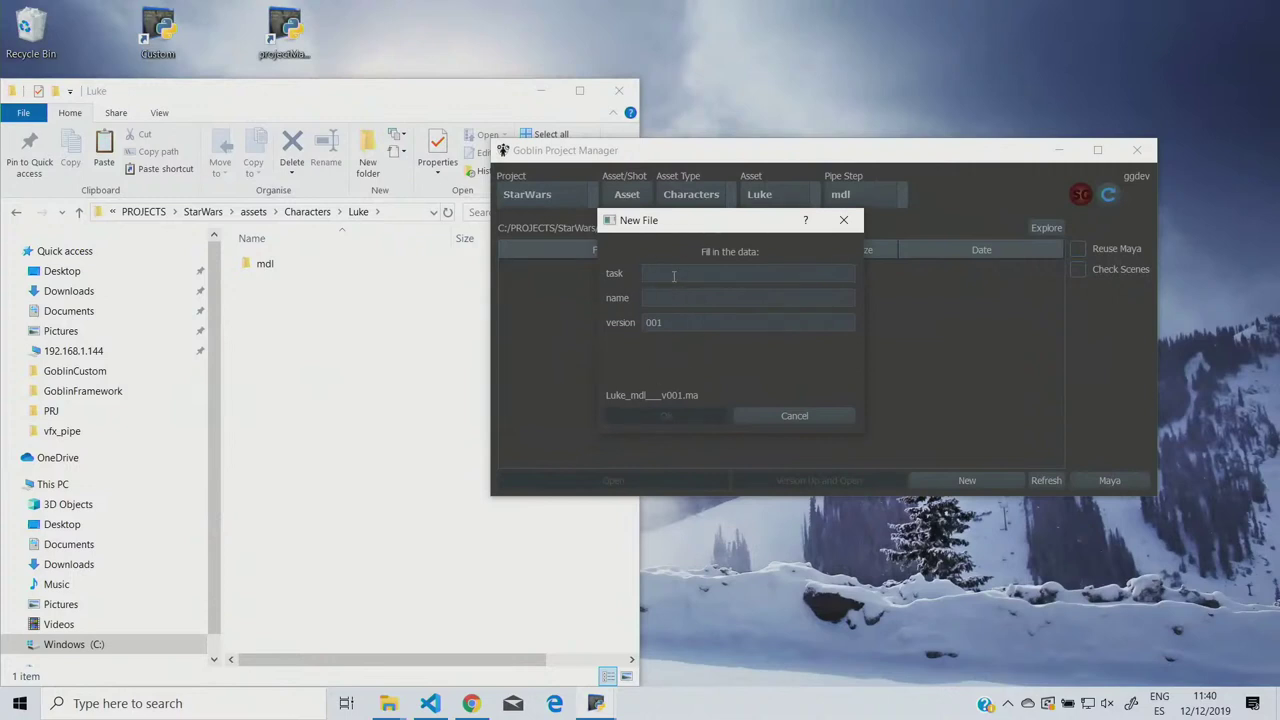
click(707, 272)
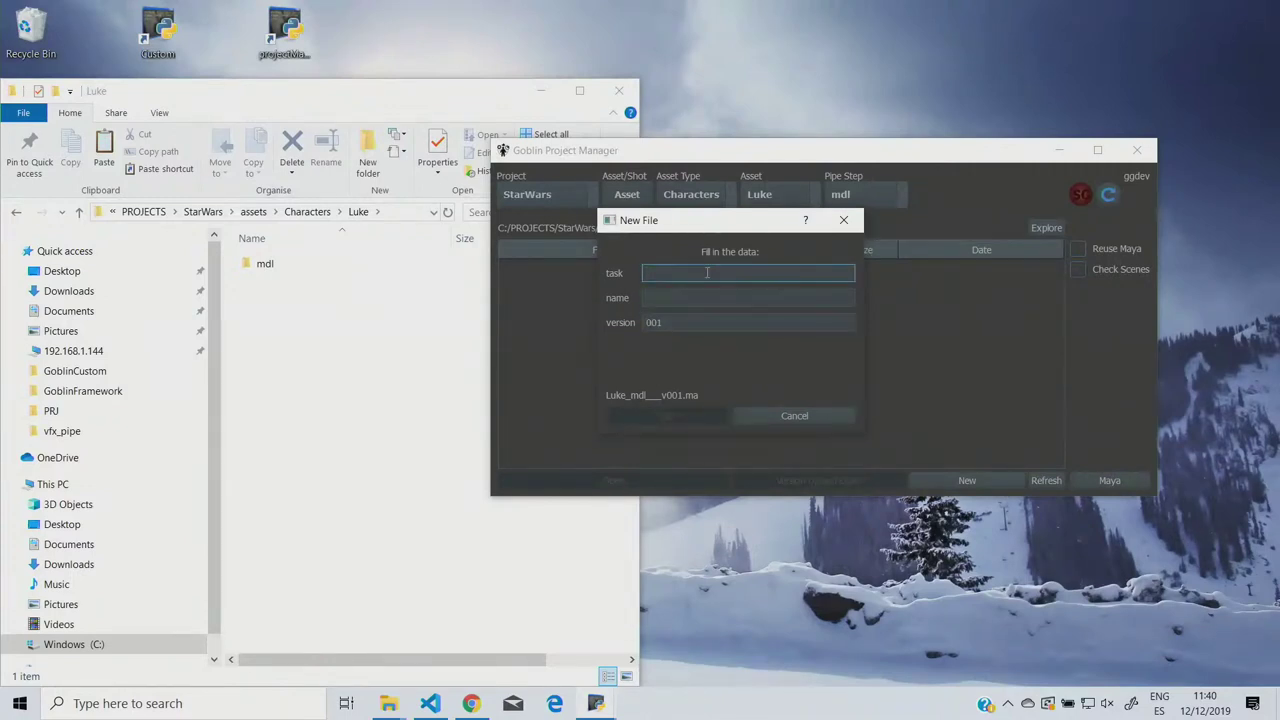
text(high)
key(Tab)
text(main)
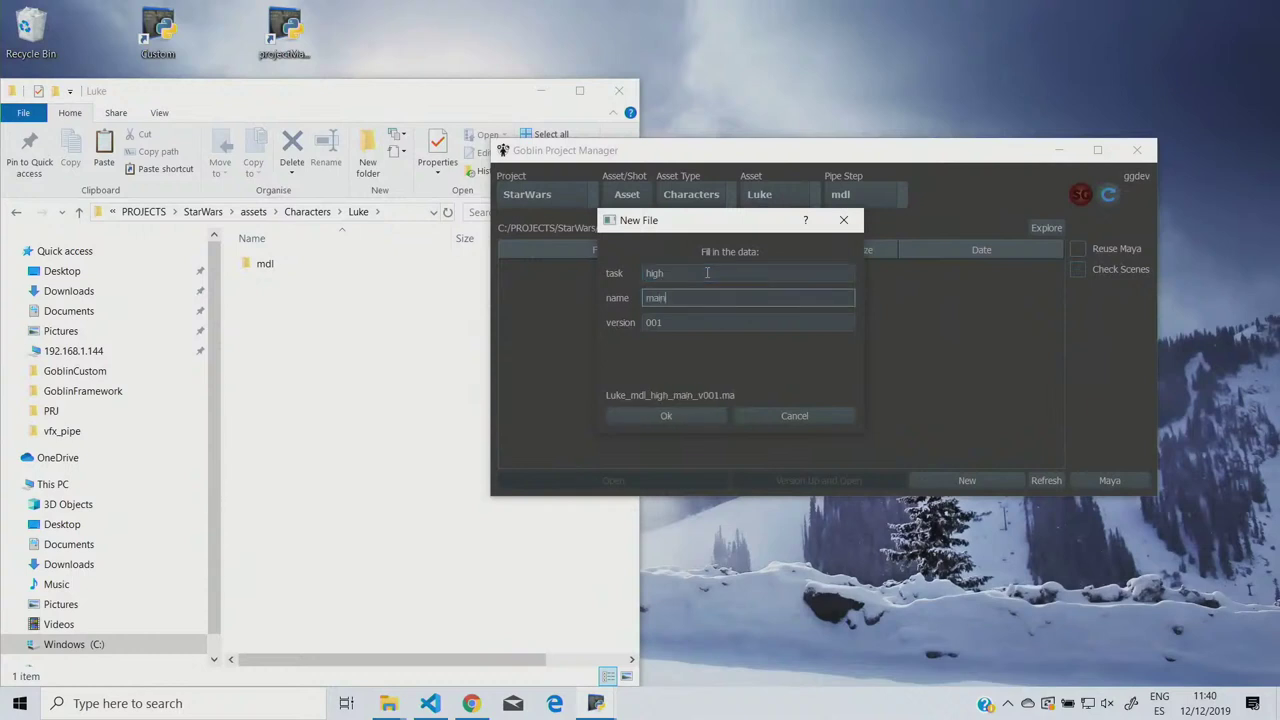
click(697, 416)
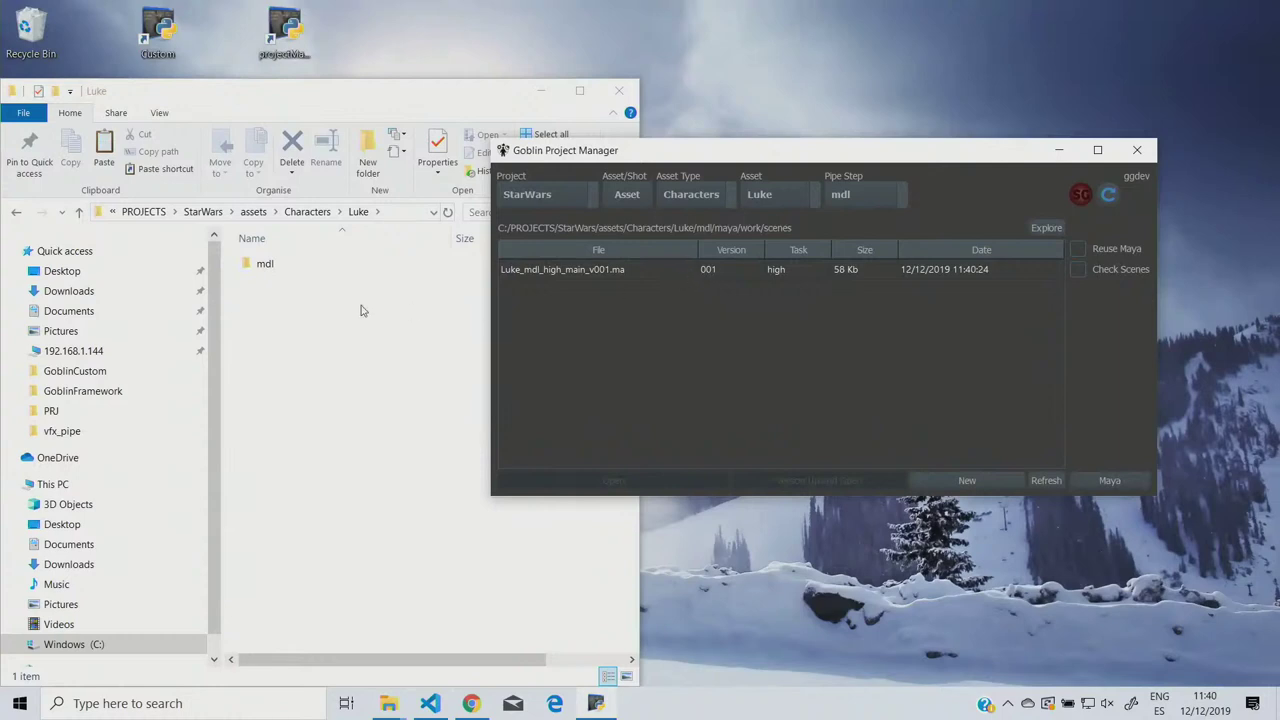
Step: Browse in File Explorer from Luke's mdl folder through maya and work into the scenes folder
double_click(266, 264)
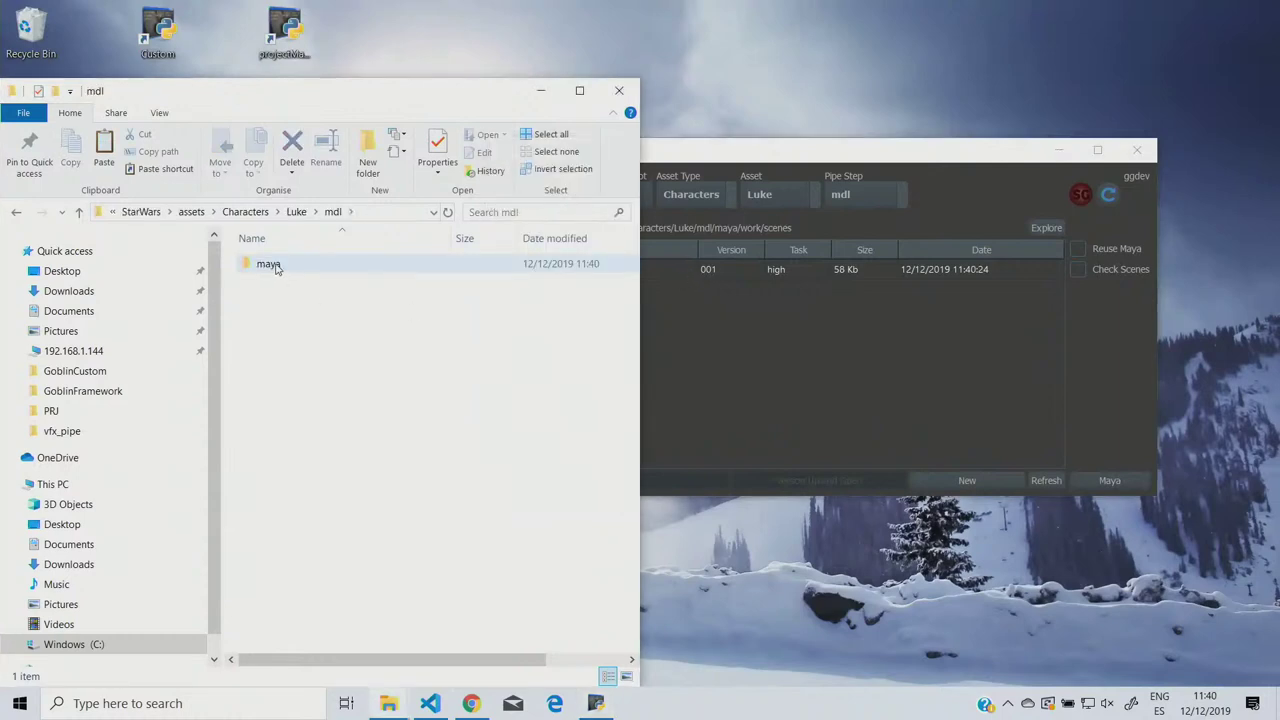
double_click(276, 265)
double_click(277, 266)
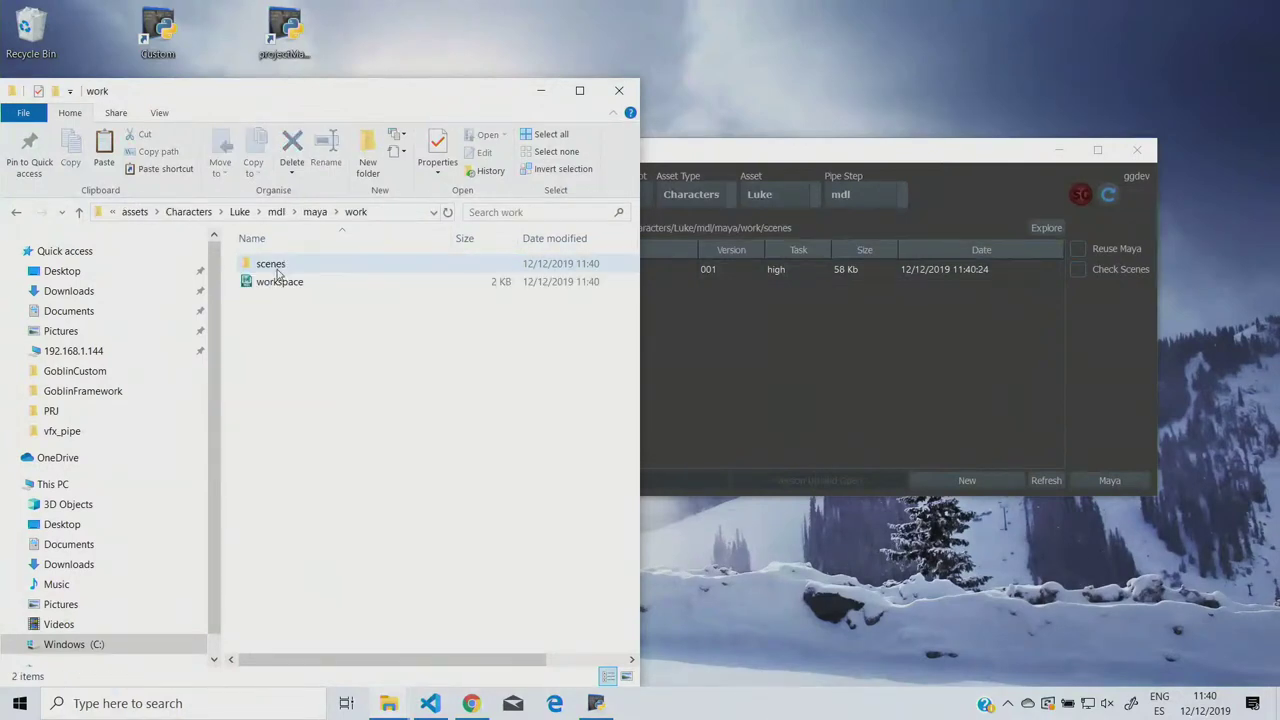
double_click(279, 266)
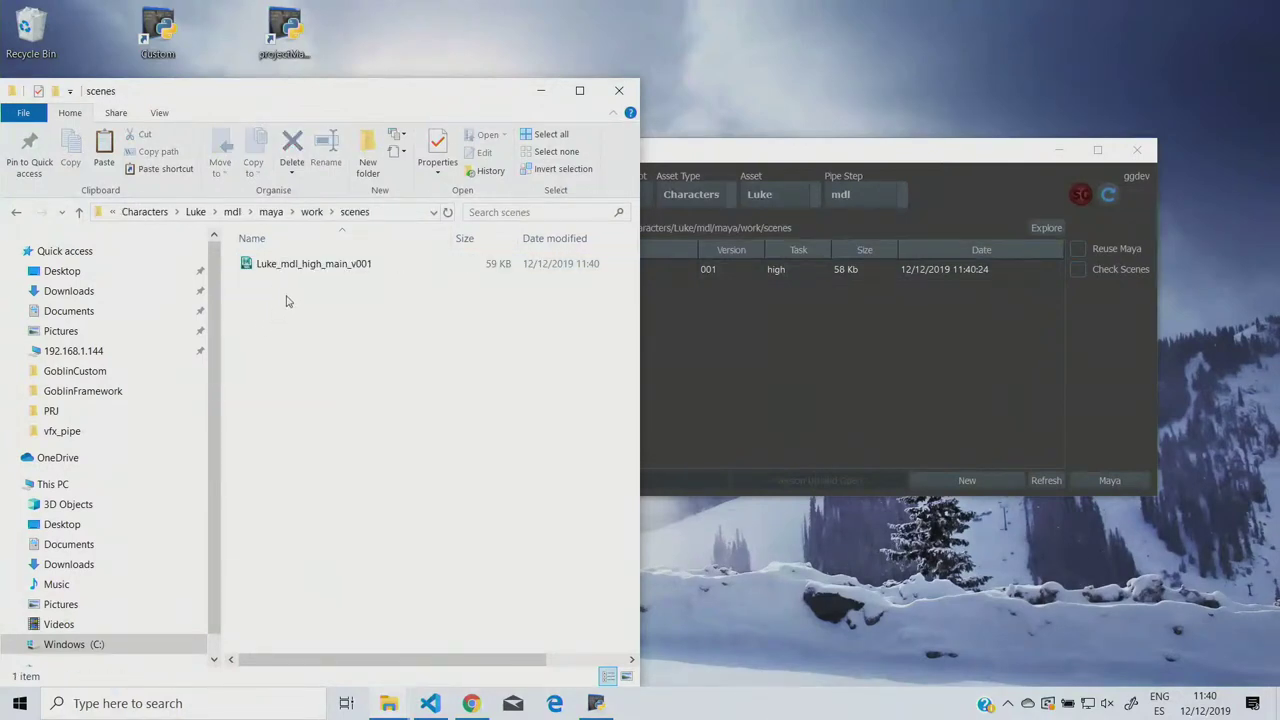
Step: Open Luke_mdl_high_main_v001.ma in Maya from the Goblin Project Manager and move the manager window aside
click(865, 329)
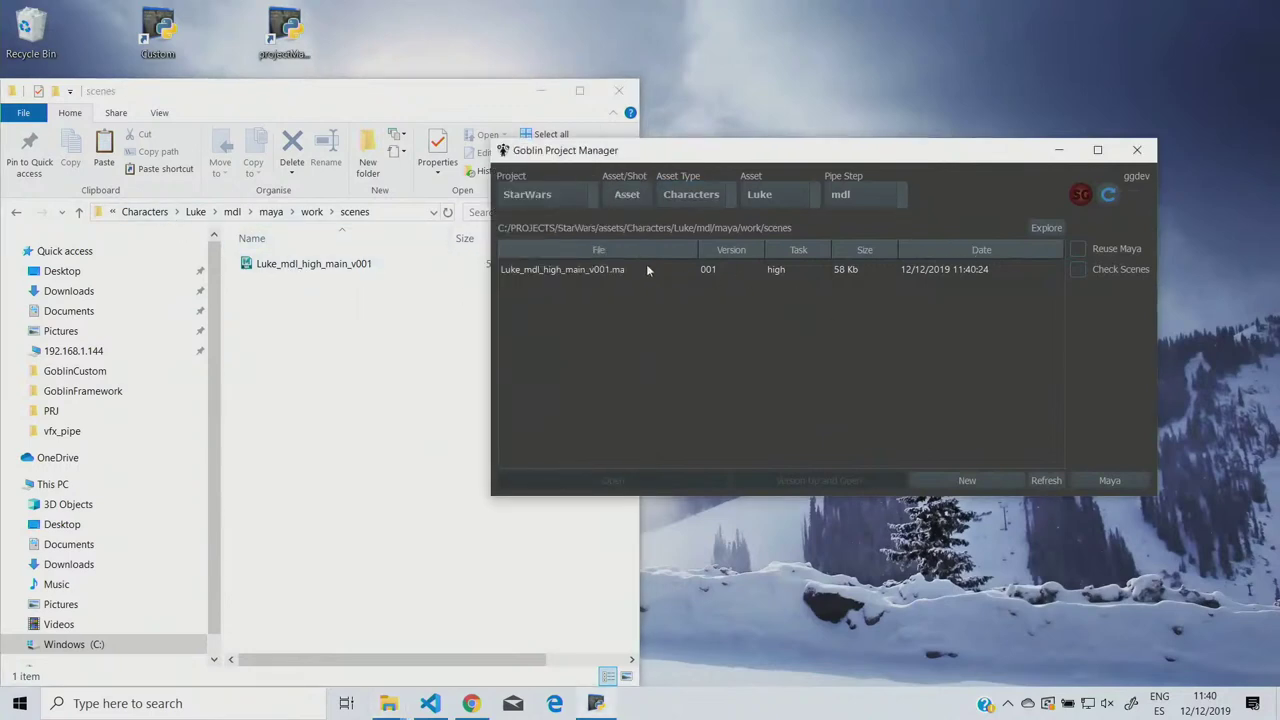
click(633, 274)
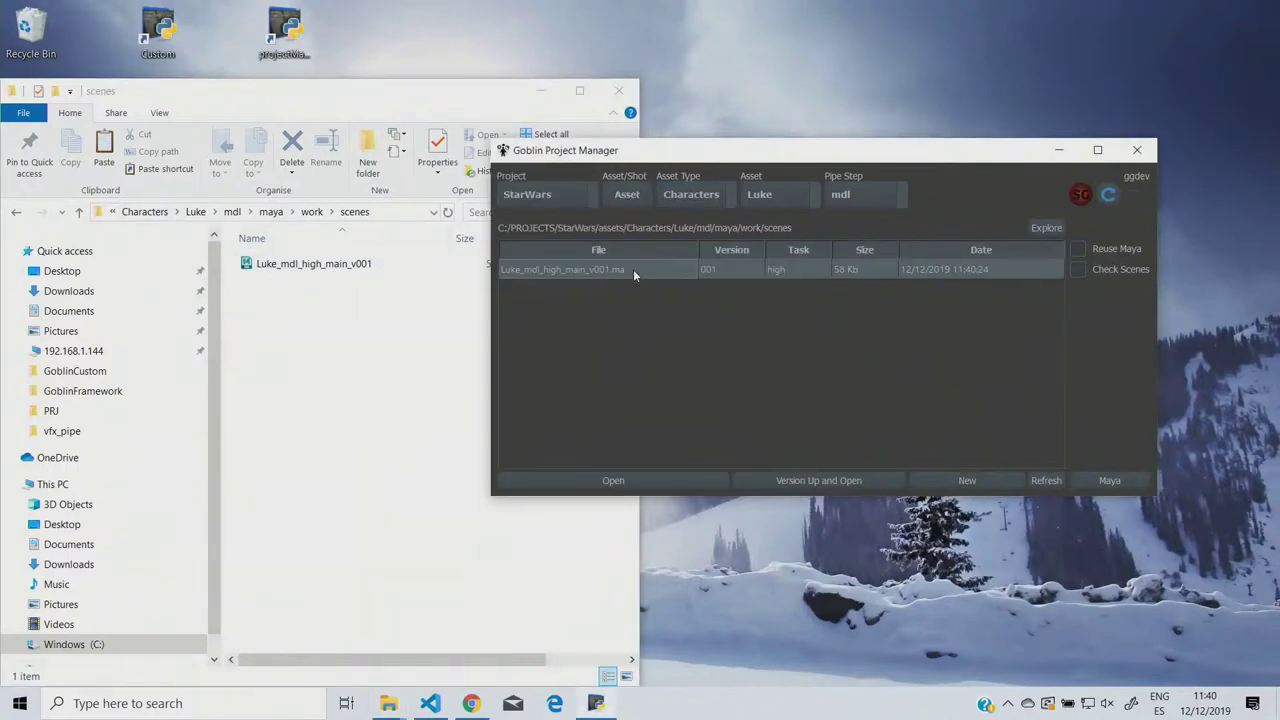
click(688, 483)
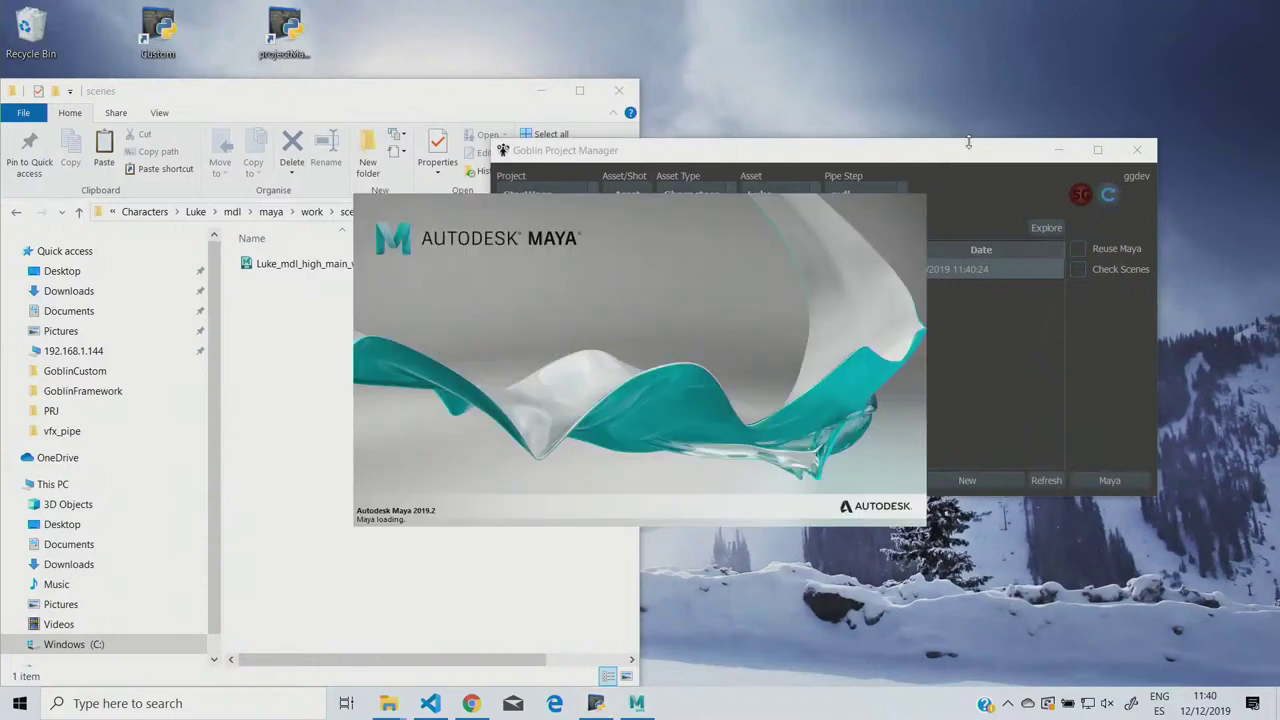
drag(822, 254, 922, 183)
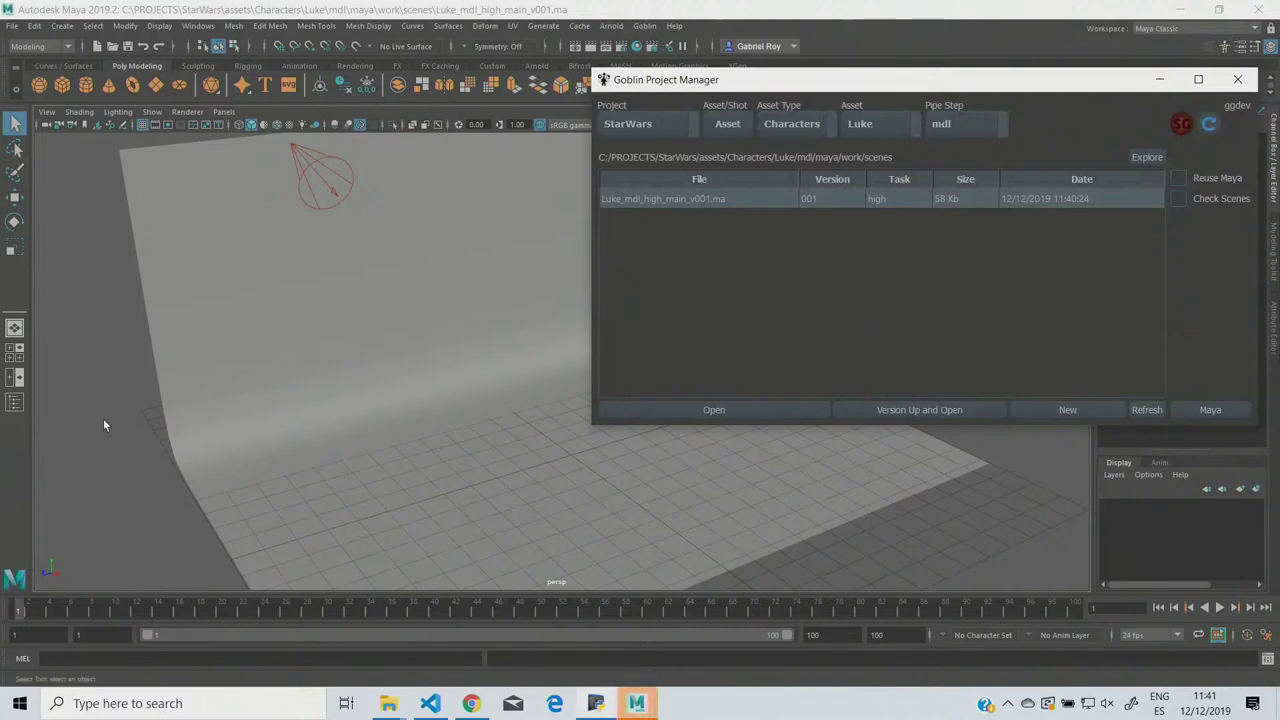
Step: Select and frame the backdrop plane in the Maya scene, and switch back to the Goblin Project Manager
click(343, 401)
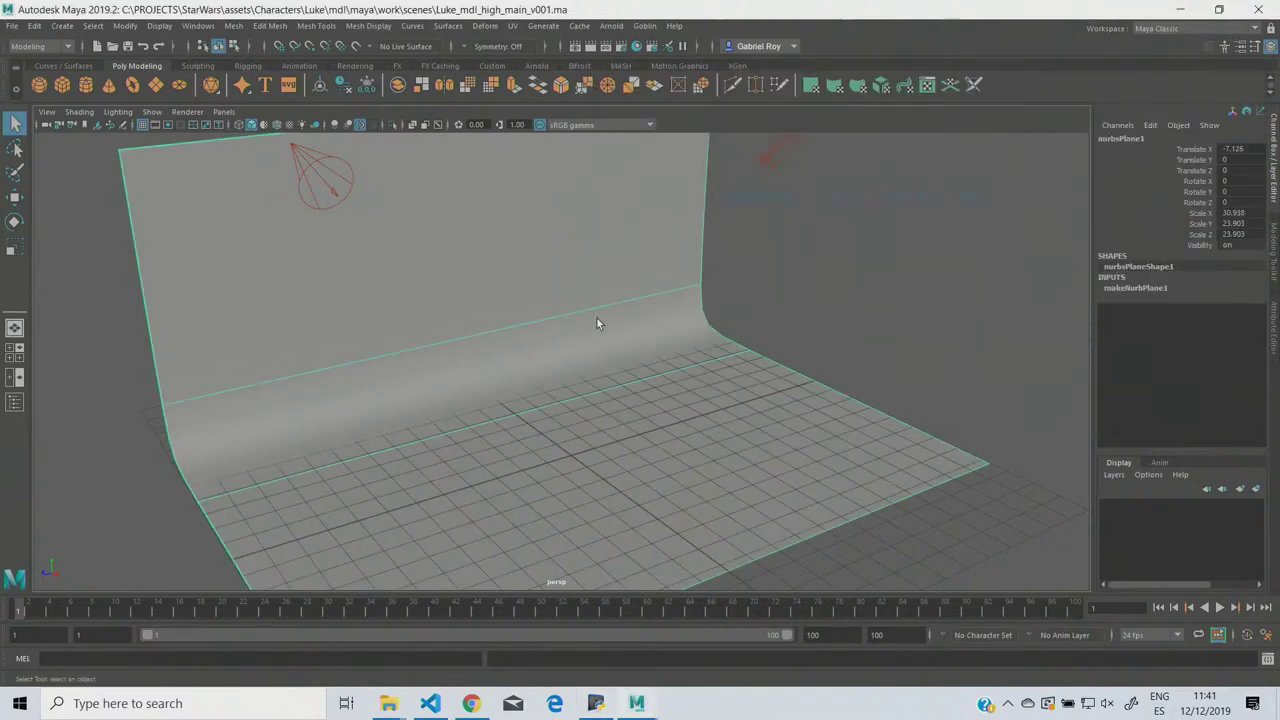
key(f)
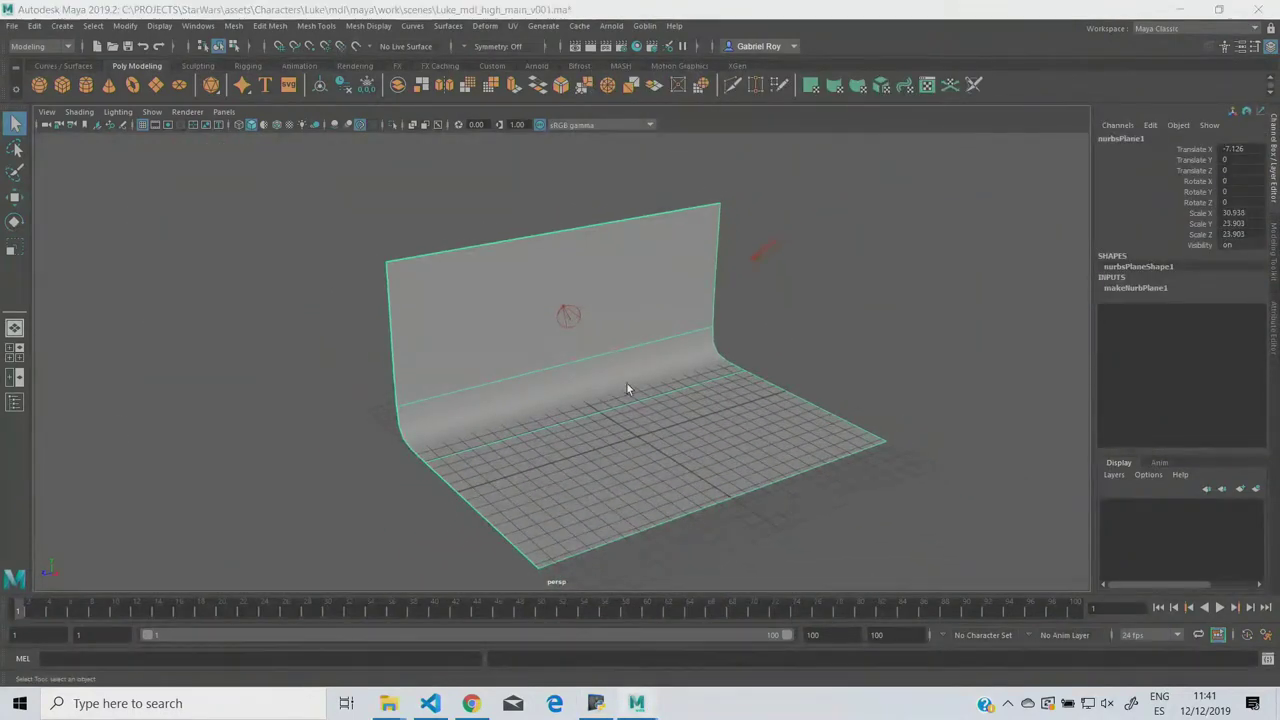
key(alt+Tab)
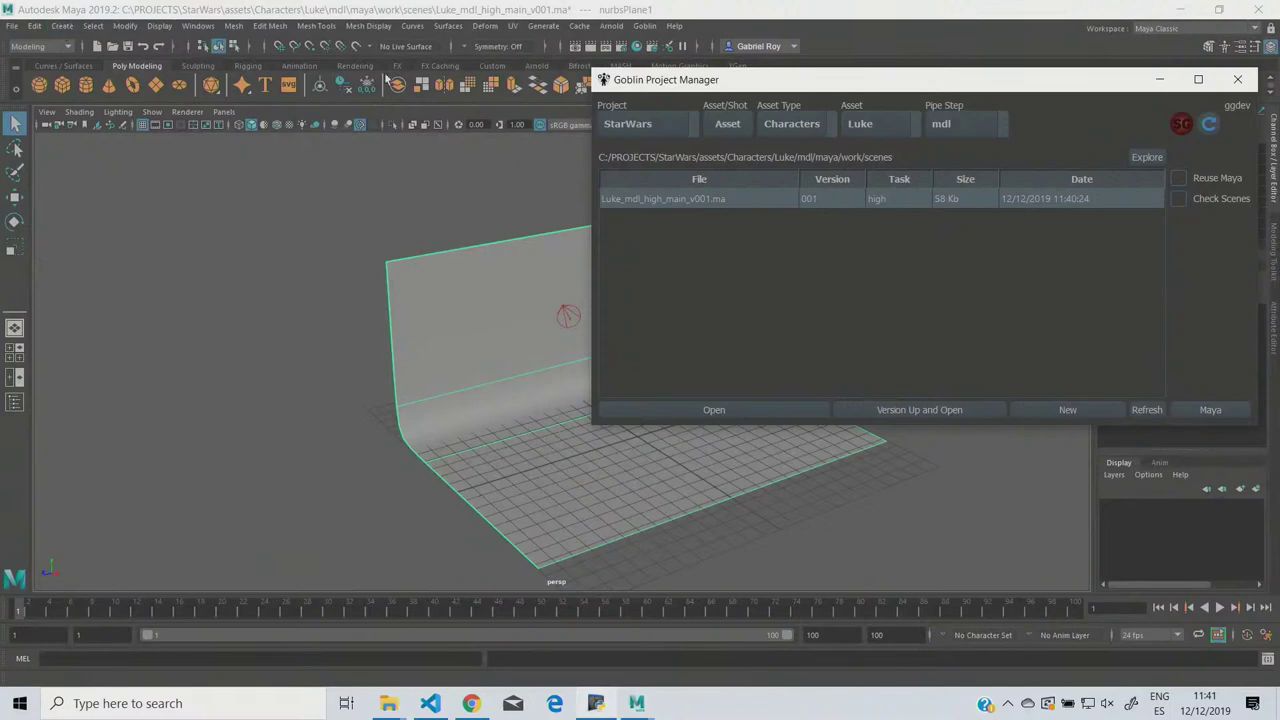
click(918, 410)
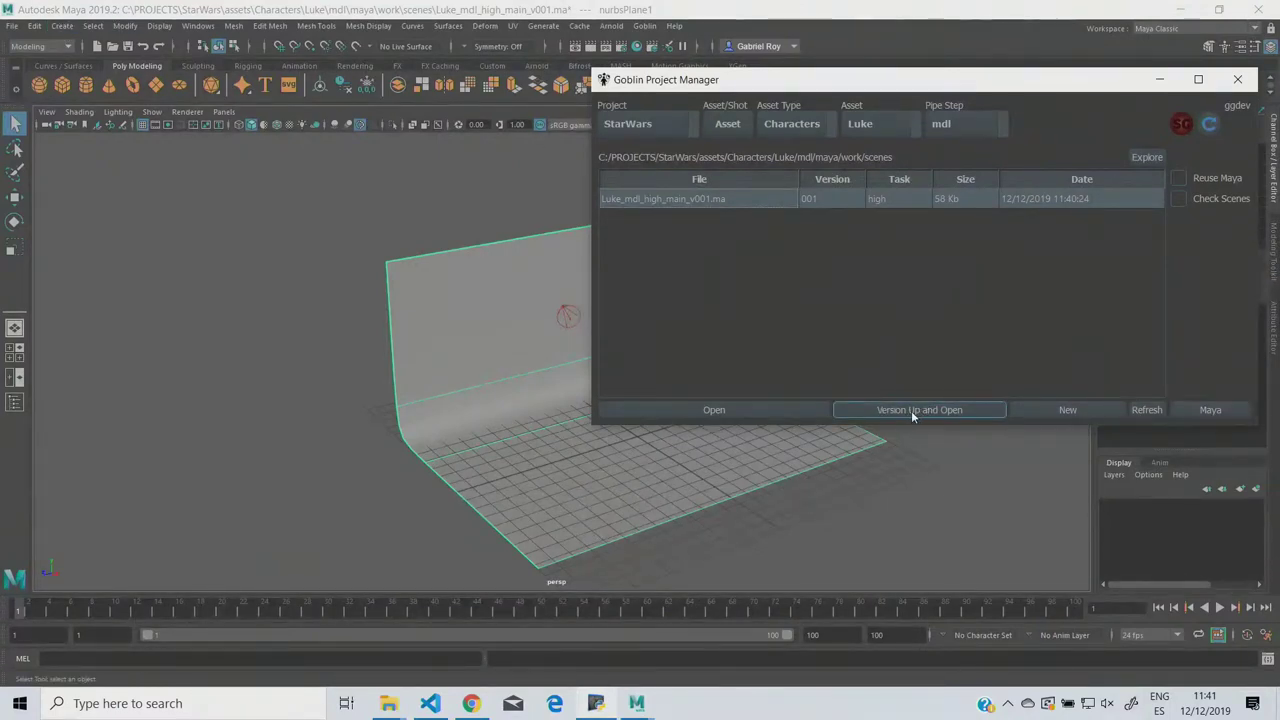
click(918, 410)
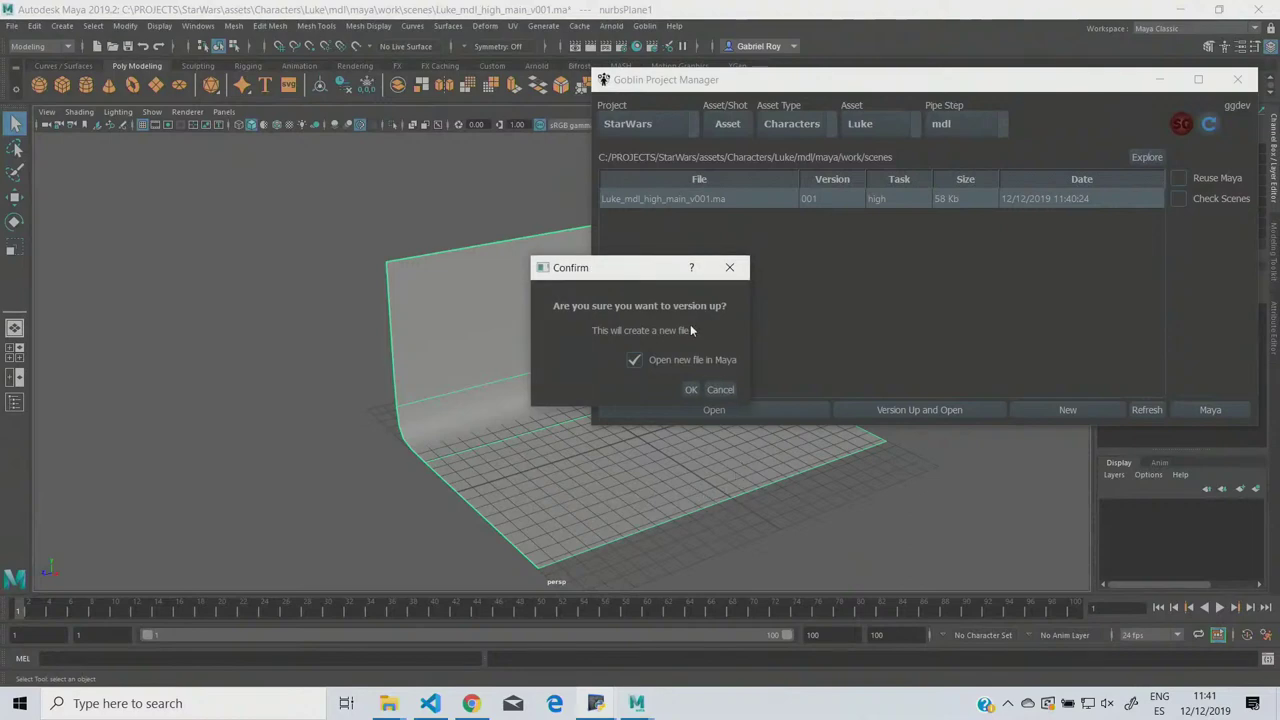
click(720, 390)
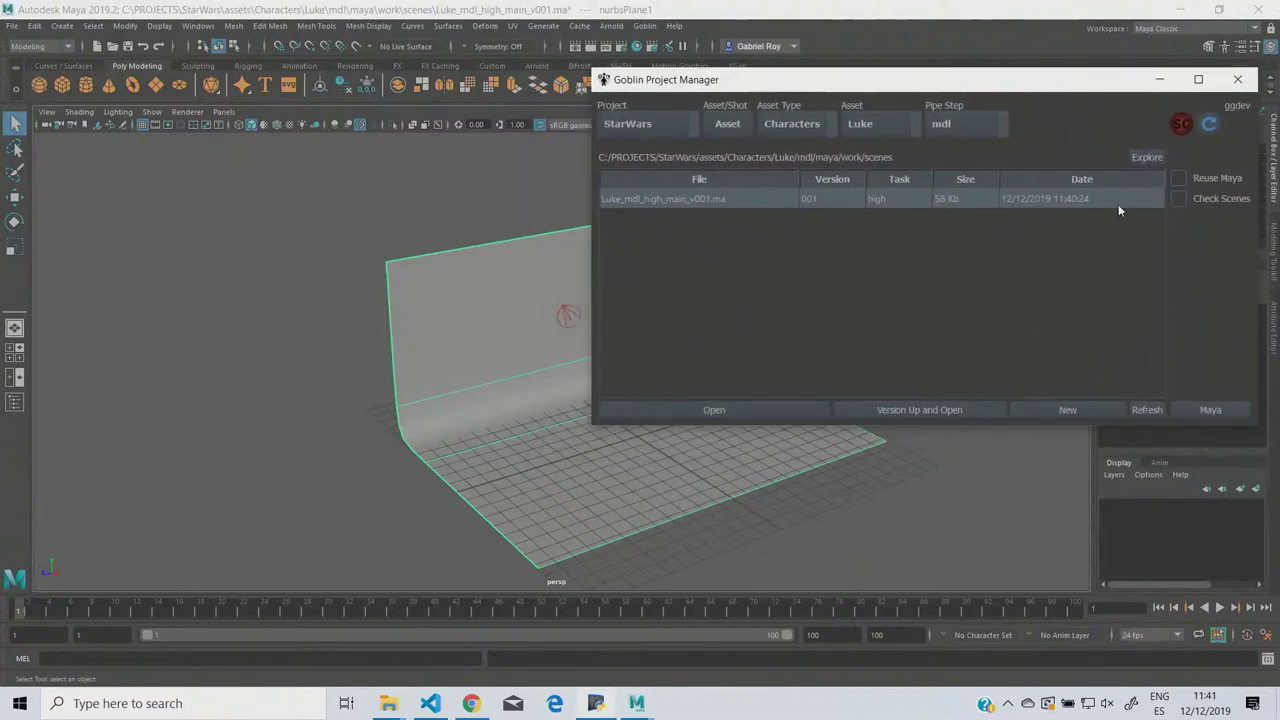
Step: Enable Reuse Maya and version up Luke_mdl_high_main_v001.ma to v002, opening it without saving the current scene
click(1180, 180)
click(898, 410)
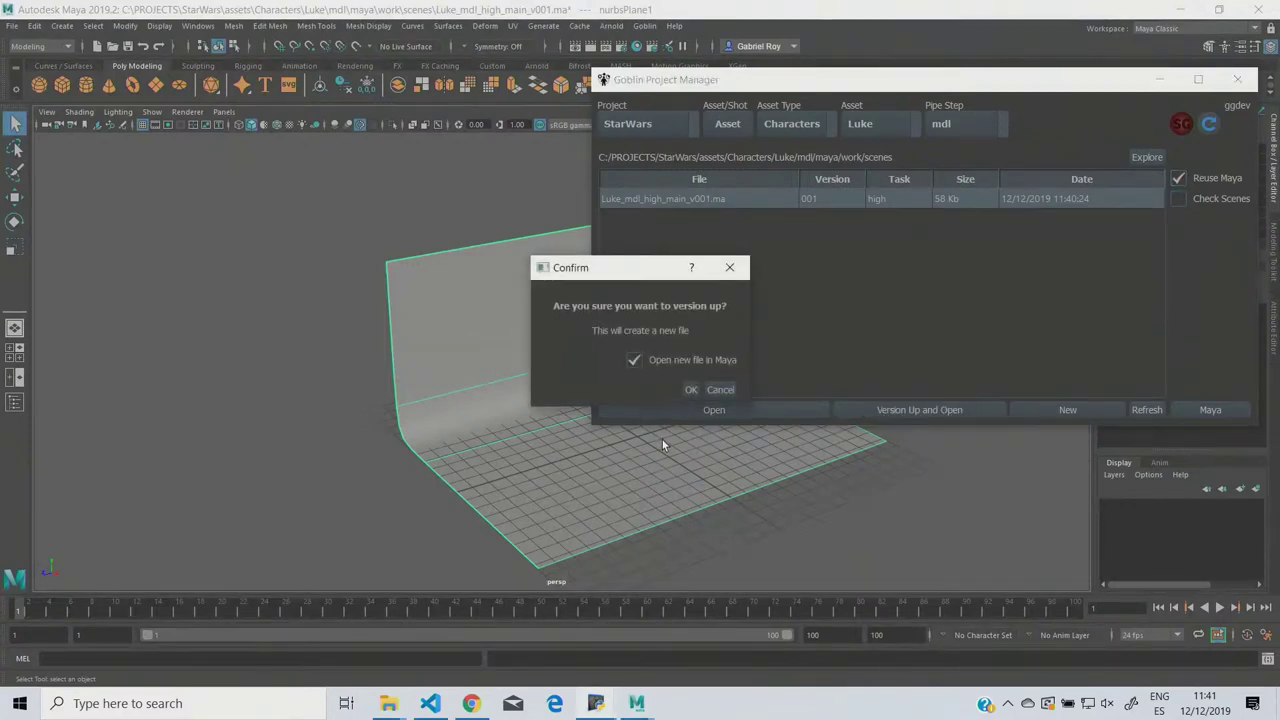
click(690, 390)
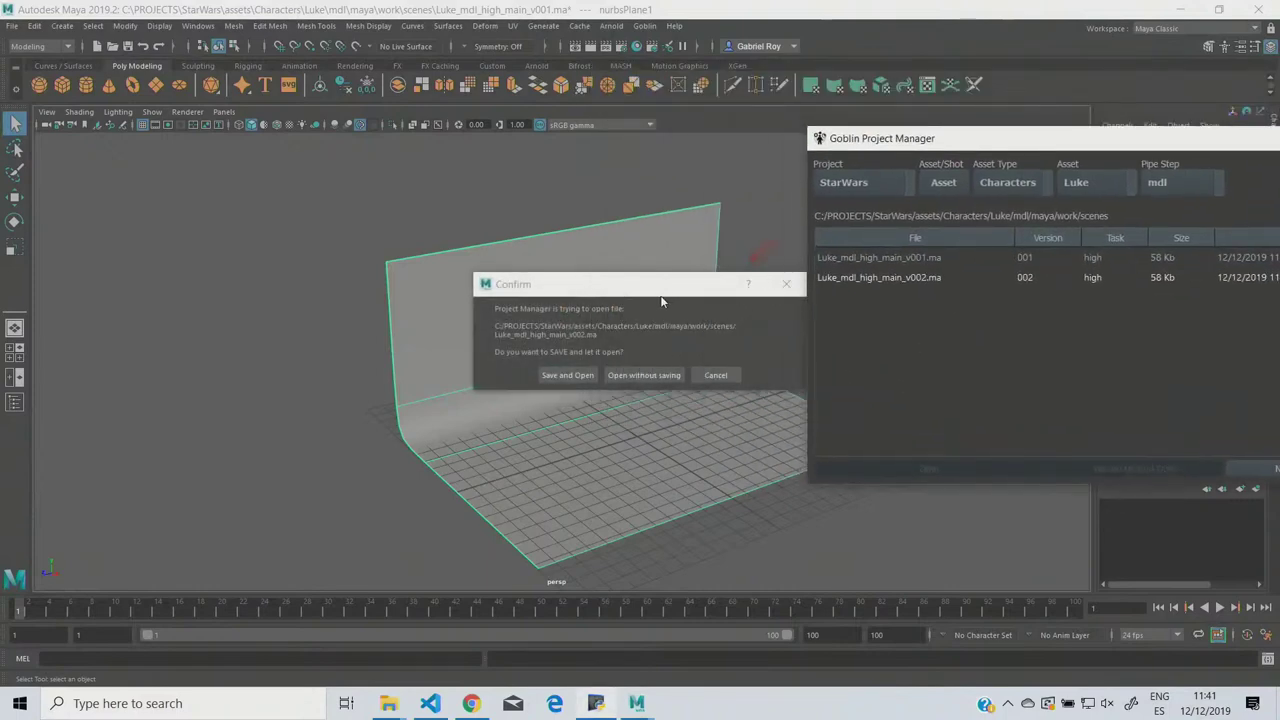
click(634, 377)
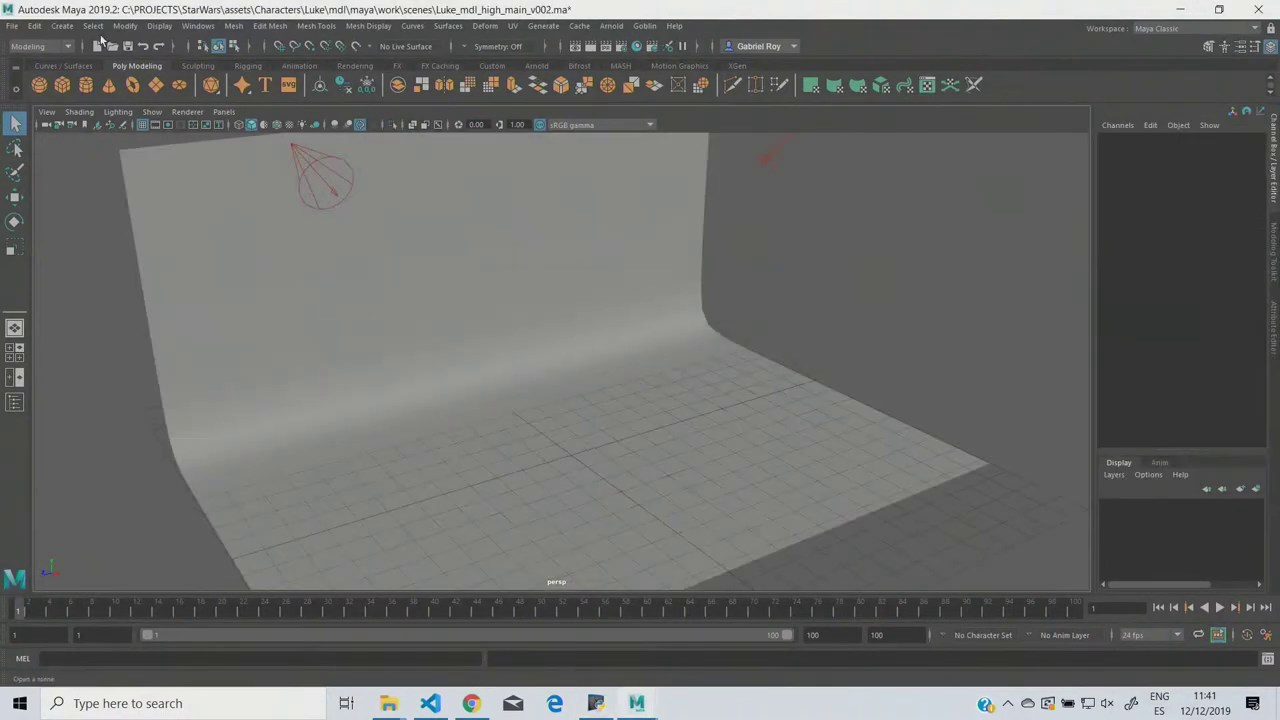
Step: Create a polygon sphere, scale it uniformly to about 2.4 and raise it to about 4.5 on the Y axis
click(62, 25)
mouse_move(140, 73)
click(258, 85)
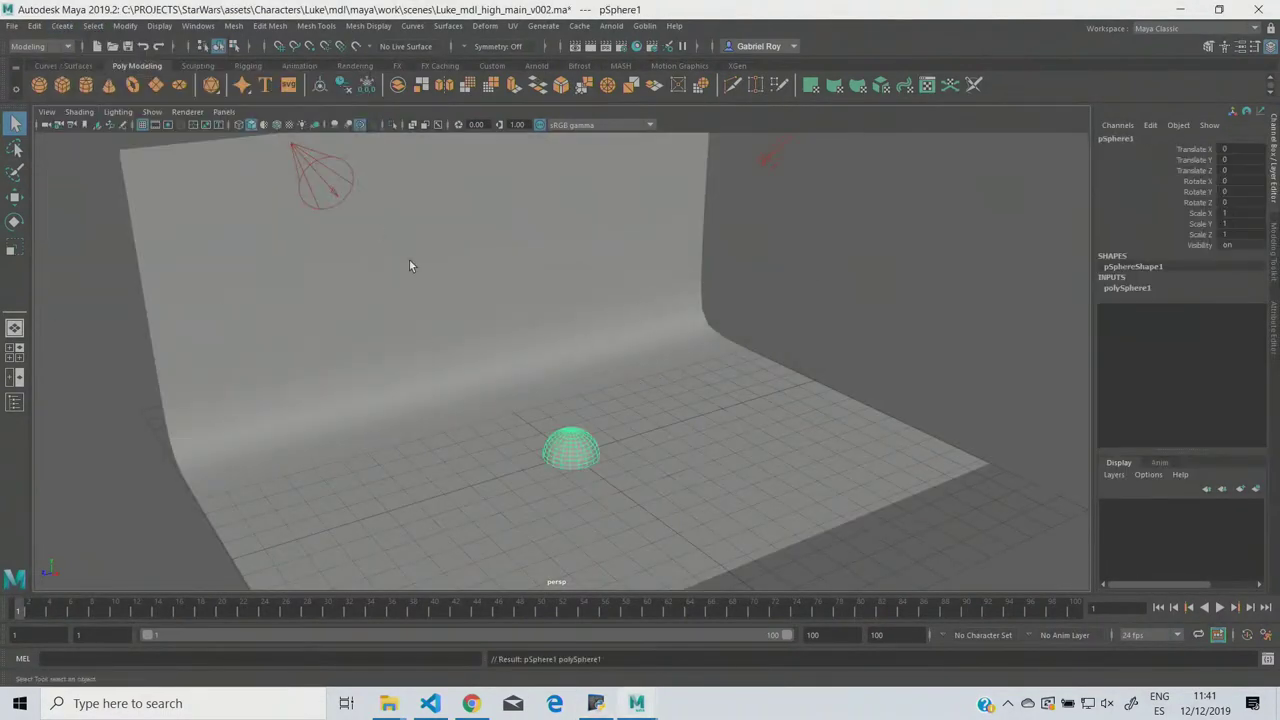
key(r)
drag(571, 455, 641, 452)
key(w)
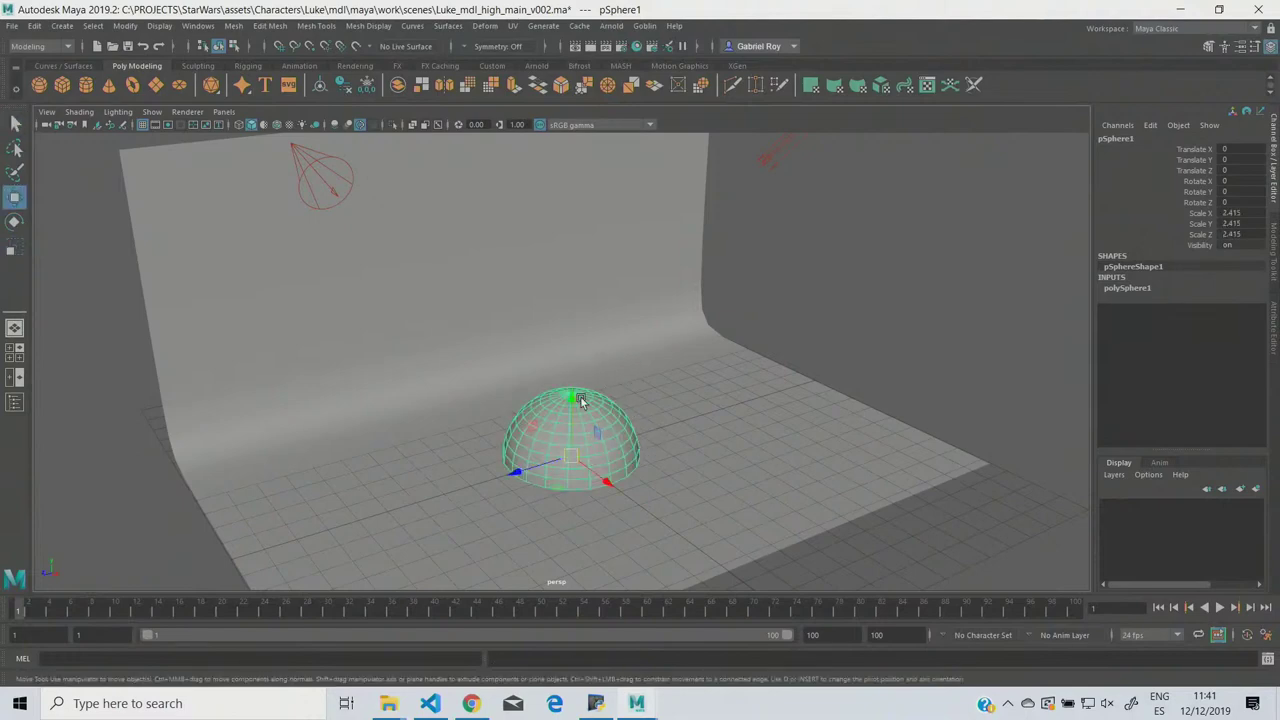
drag(580, 394, 580, 272)
Step: Save the Luke_mdl_high_main_v002.ma scene and switch back to the Goblin Project Manager
click(125, 47)
key(alt+Tab)
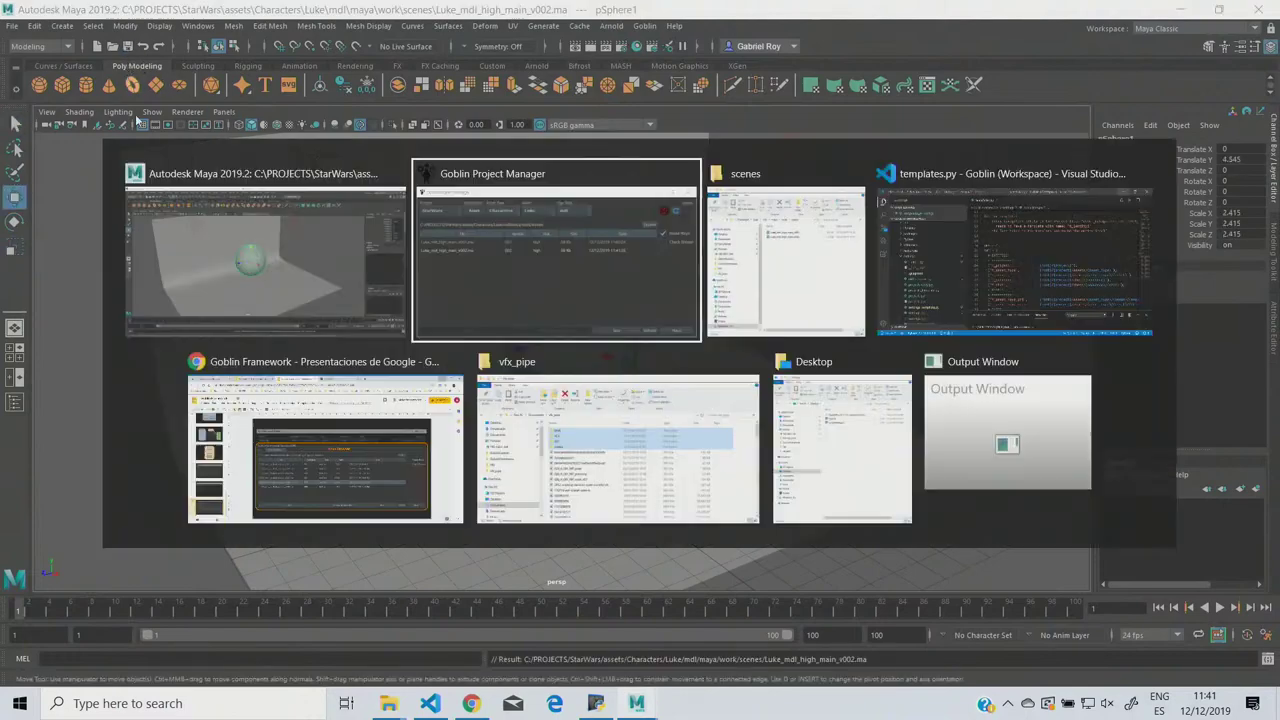
Step: Open Luke_mdl_high_main_v001.ma and switch back to Luke_mdl_high_main_v002.ma, opening it without saving the current scene
drag(976, 140, 801, 141)
click(829, 468)
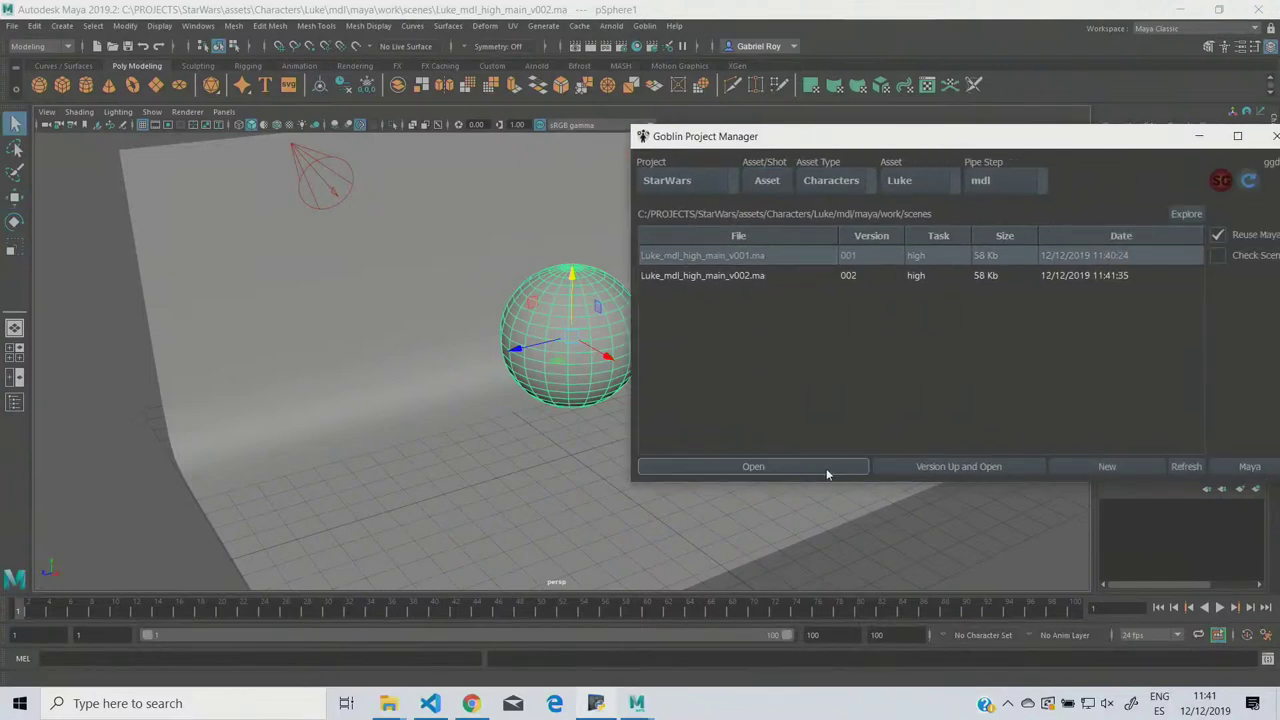
click(752, 277)
click(719, 468)
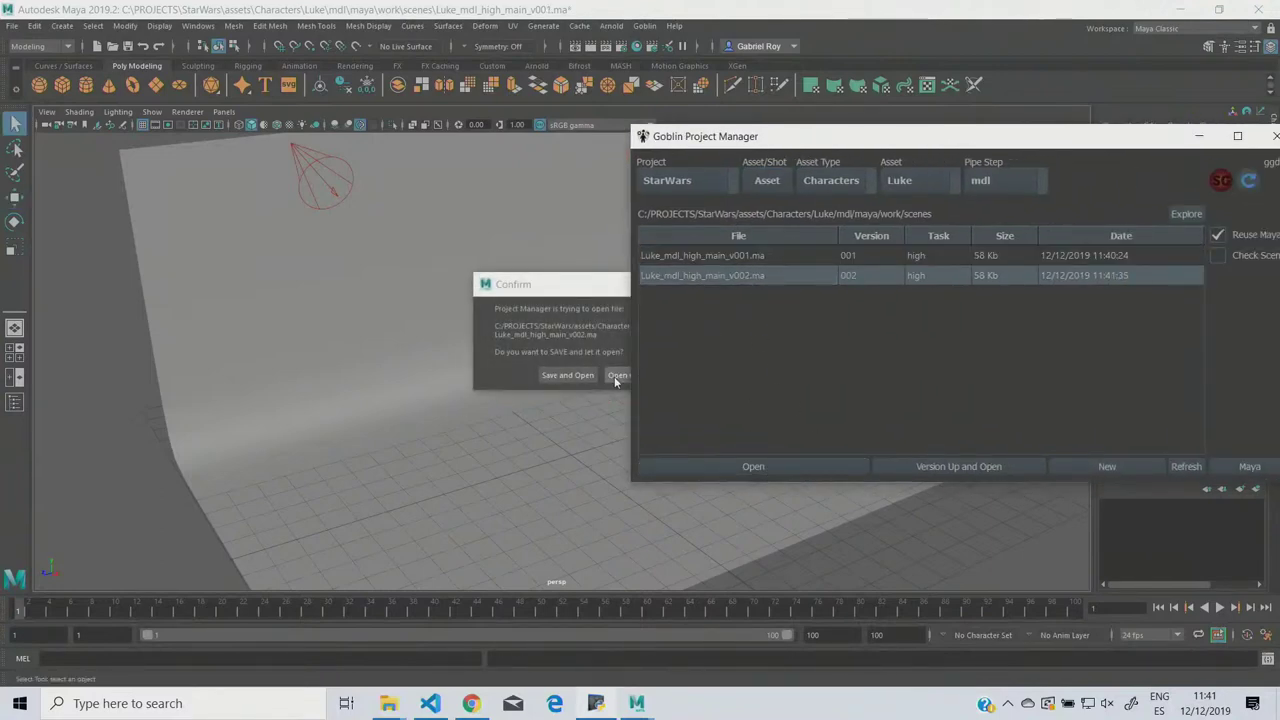
click(615, 375)
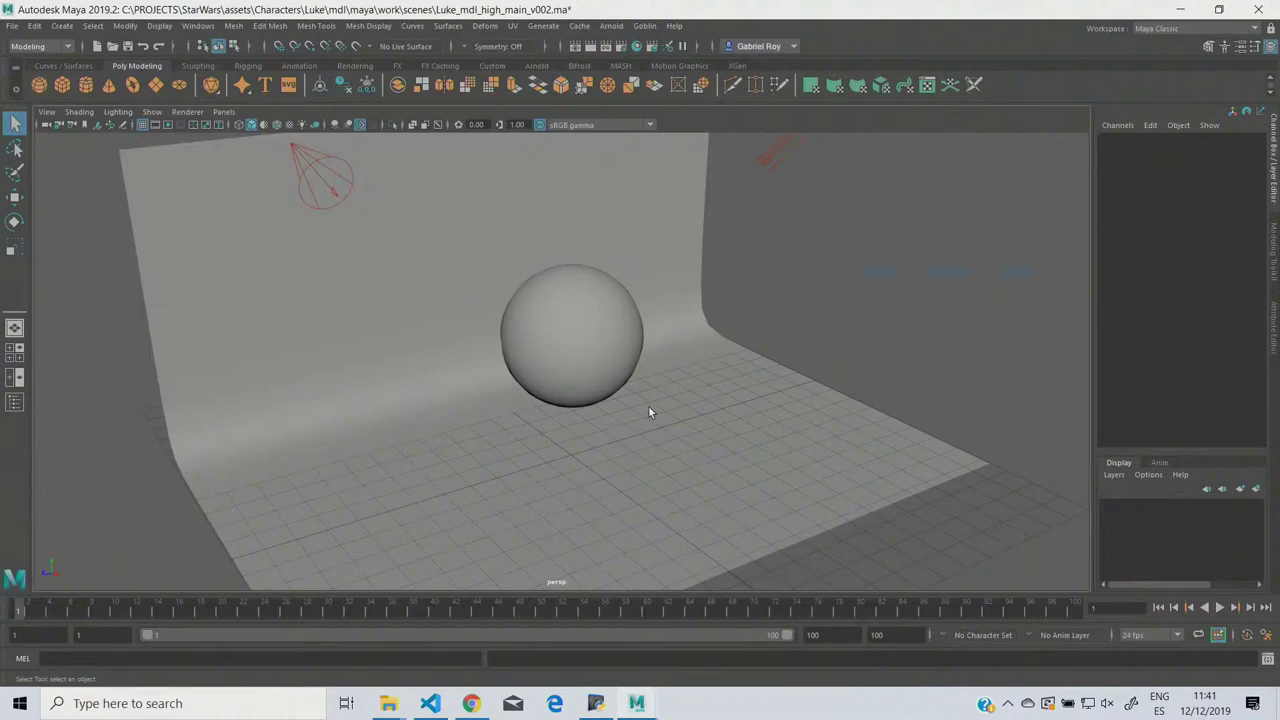
Step: Switch the Goblin Project Manager from assets to shots and create the sequence sq010 in the StarWars project
key(ctrl+g)
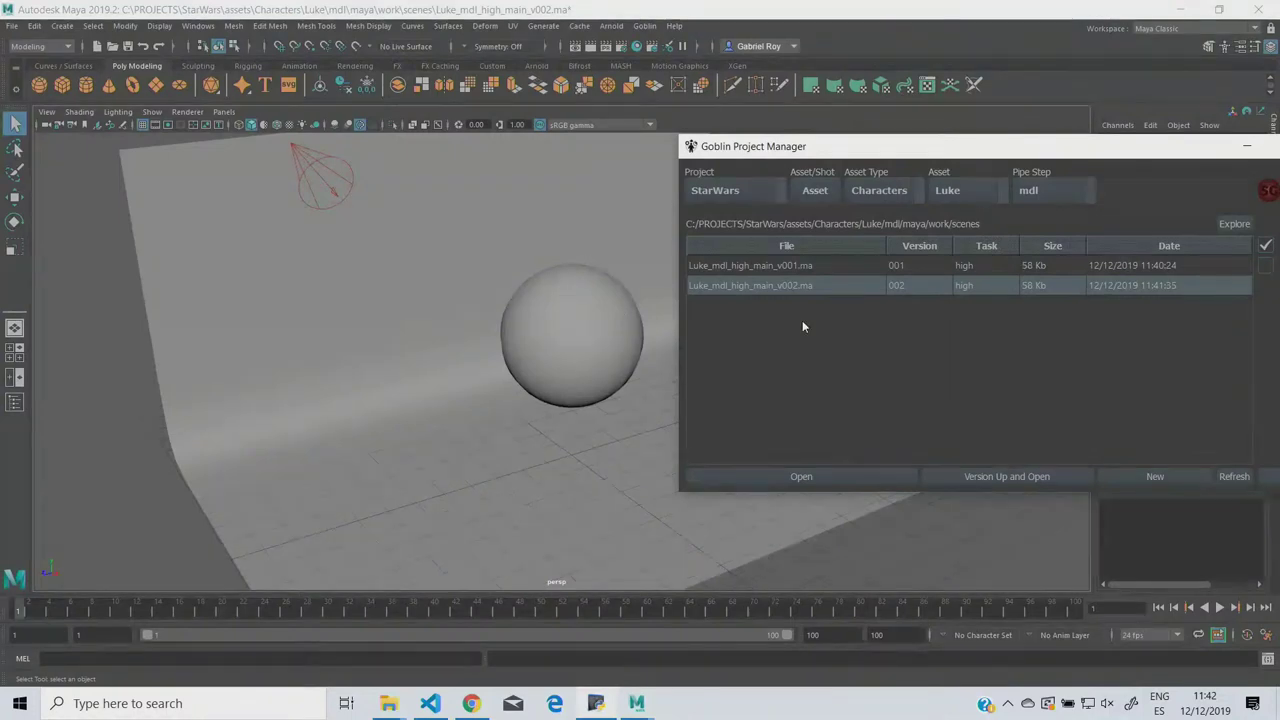
double_click(855, 150)
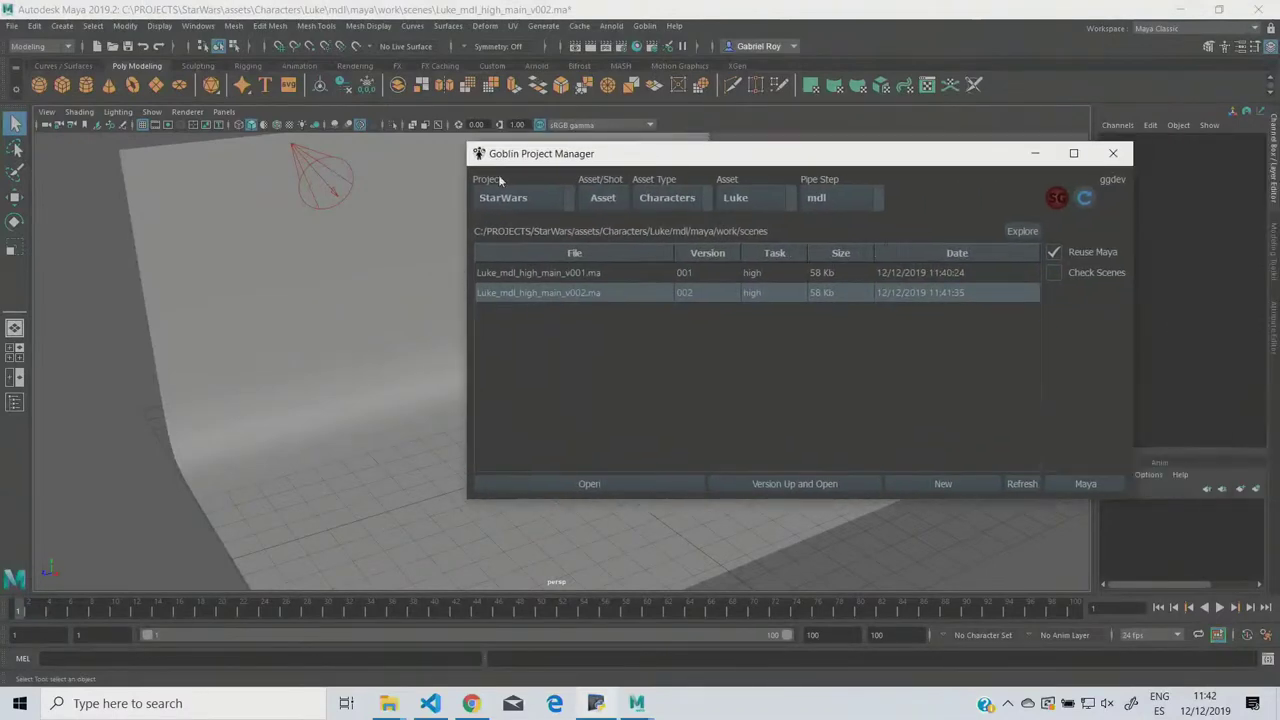
drag(671, 158, 728, 167)
drag(998, 170, 1061, 176)
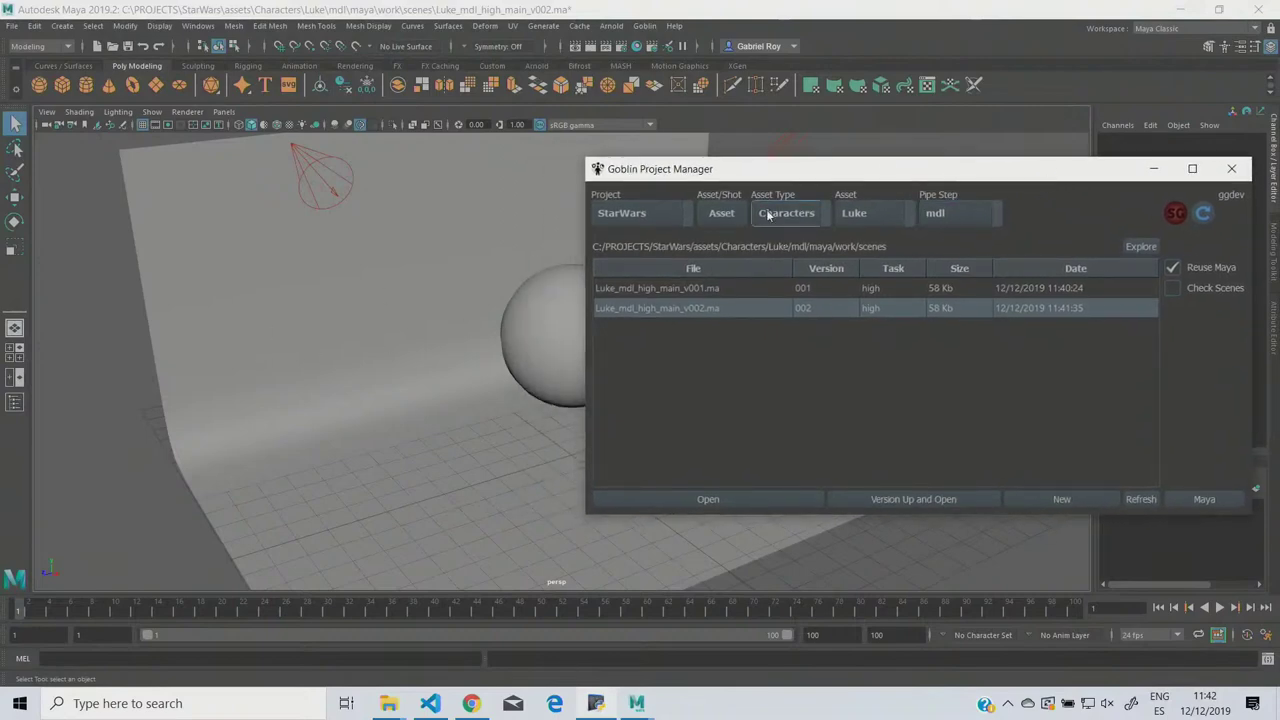
click(721, 213)
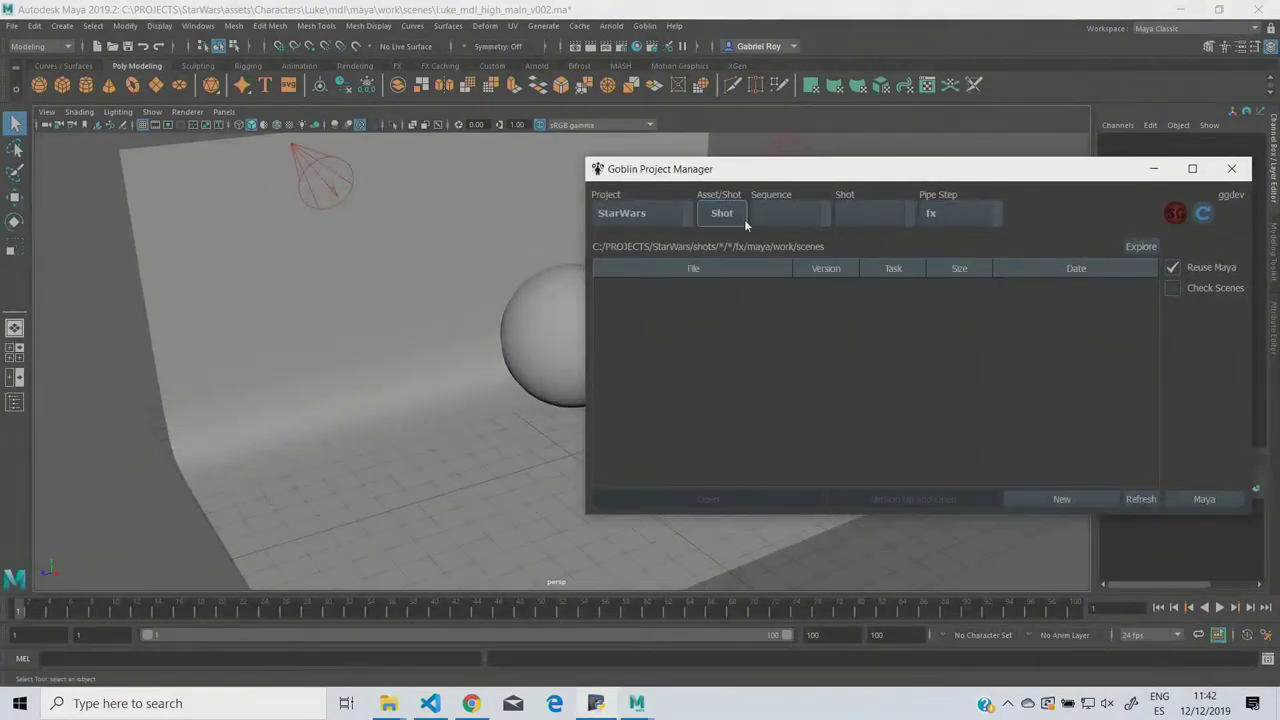
click(790, 213)
click(784, 235)
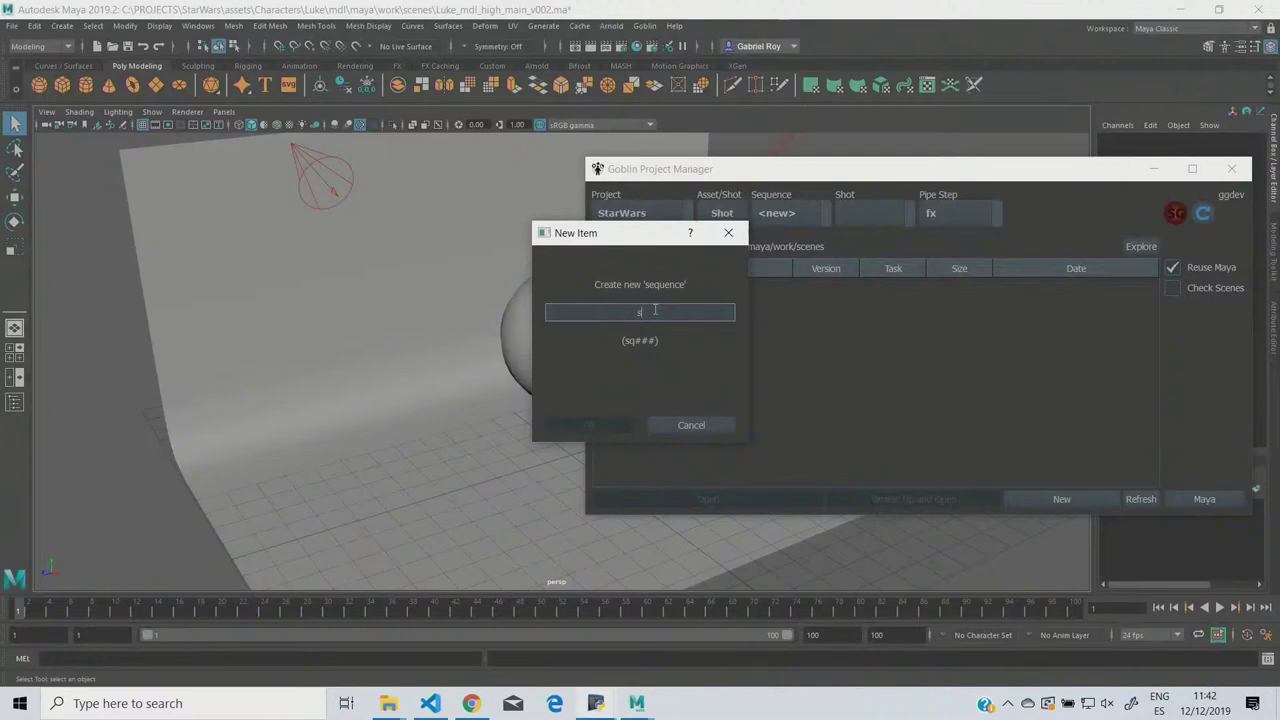
text(000)
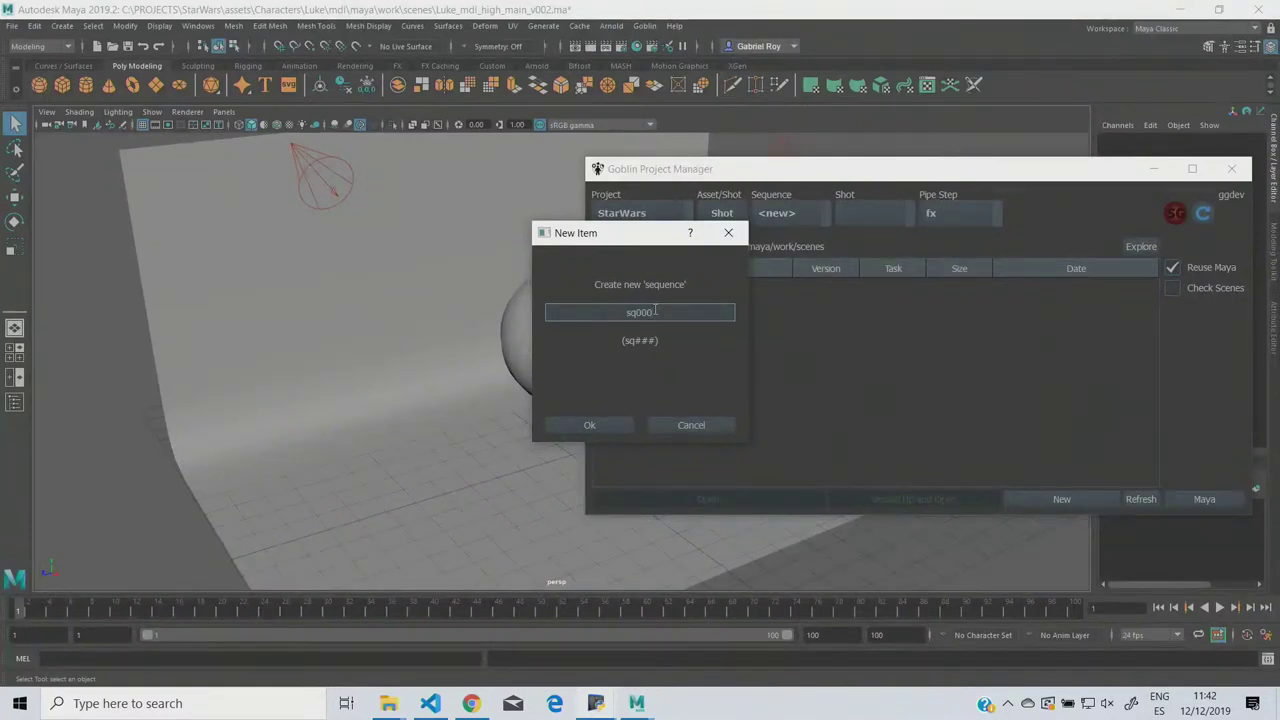
key(BackSpace)
key(BackSpace)
text(10)
click(610, 425)
Step: Create the shot sh010 in sequence sq010 and set the pipe step to anm
click(873, 213)
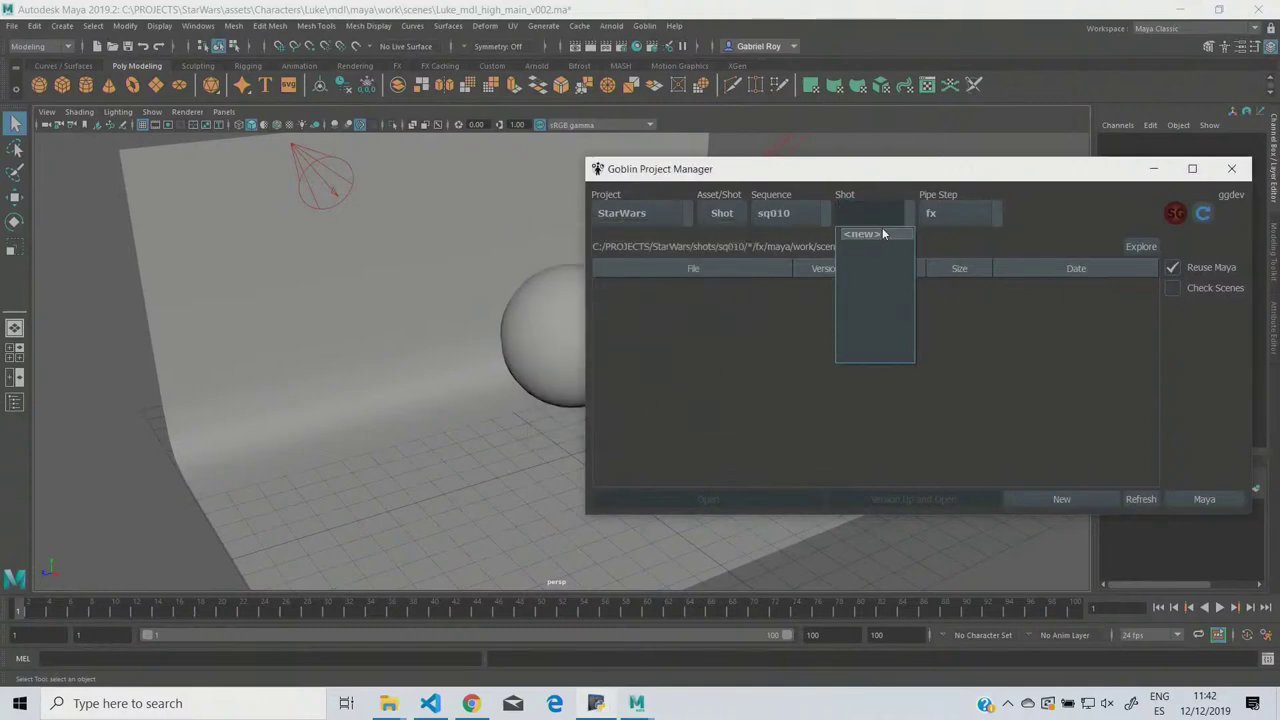
click(885, 232)
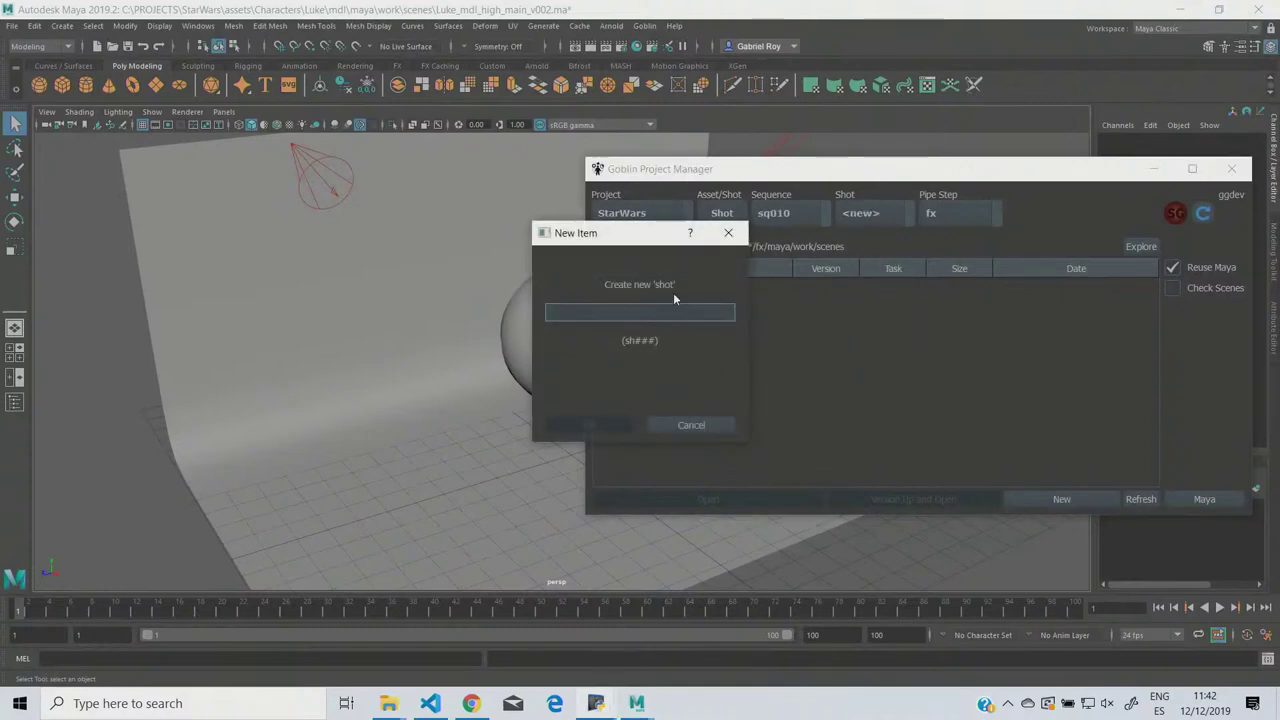
text(sh010)
click(590, 425)
click(950, 213)
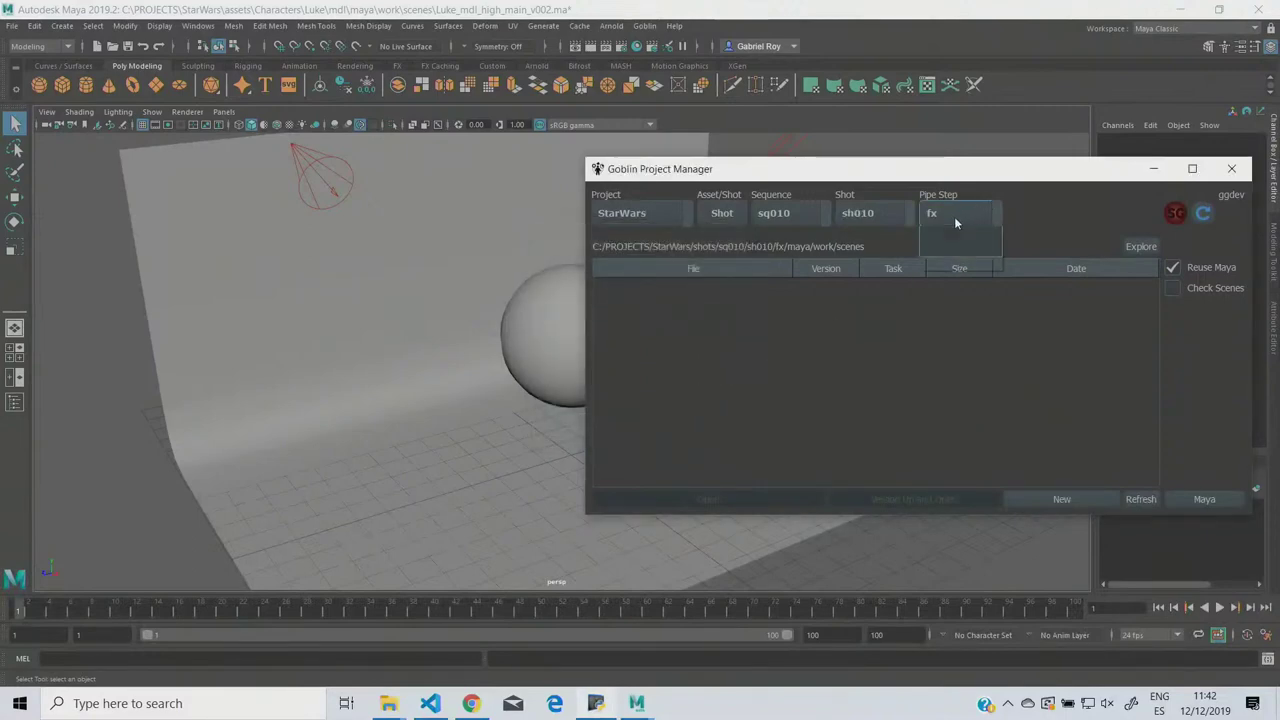
click(948, 251)
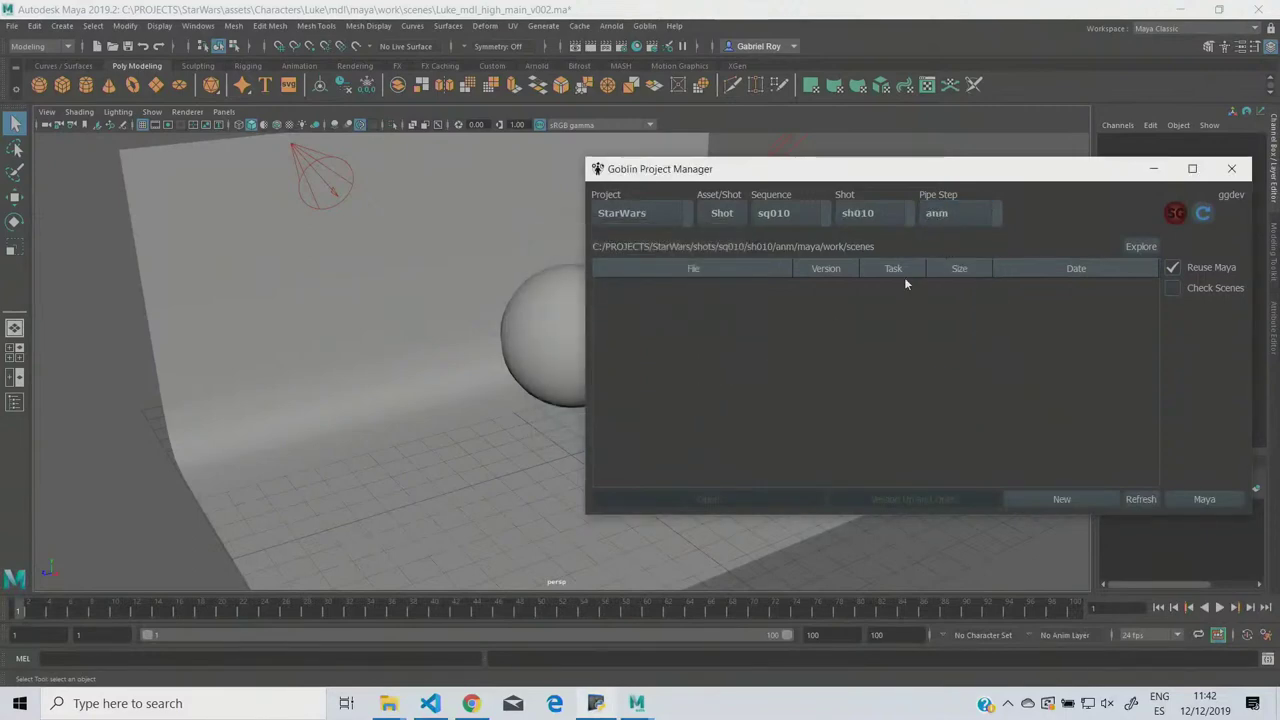
Step: Create a new animation scene file for the shot with task rough, name main and version 001, and select it
click(1062, 499)
click(583, 284)
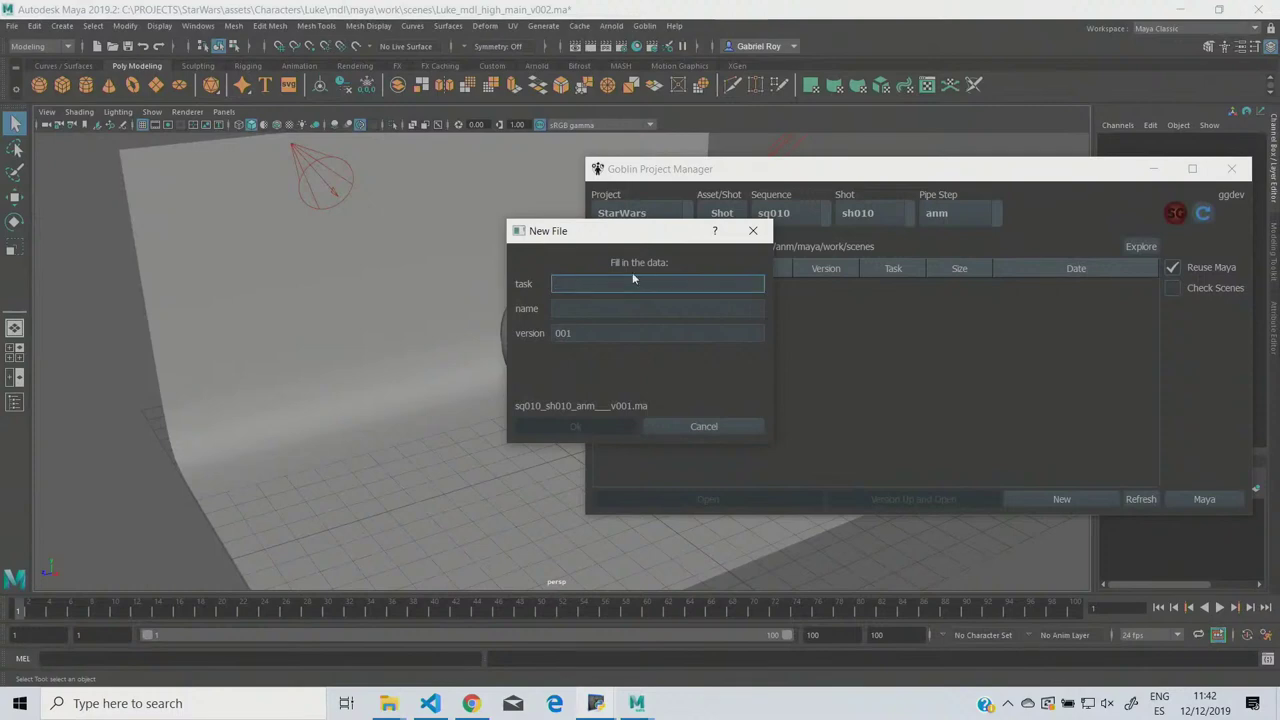
text(rough)
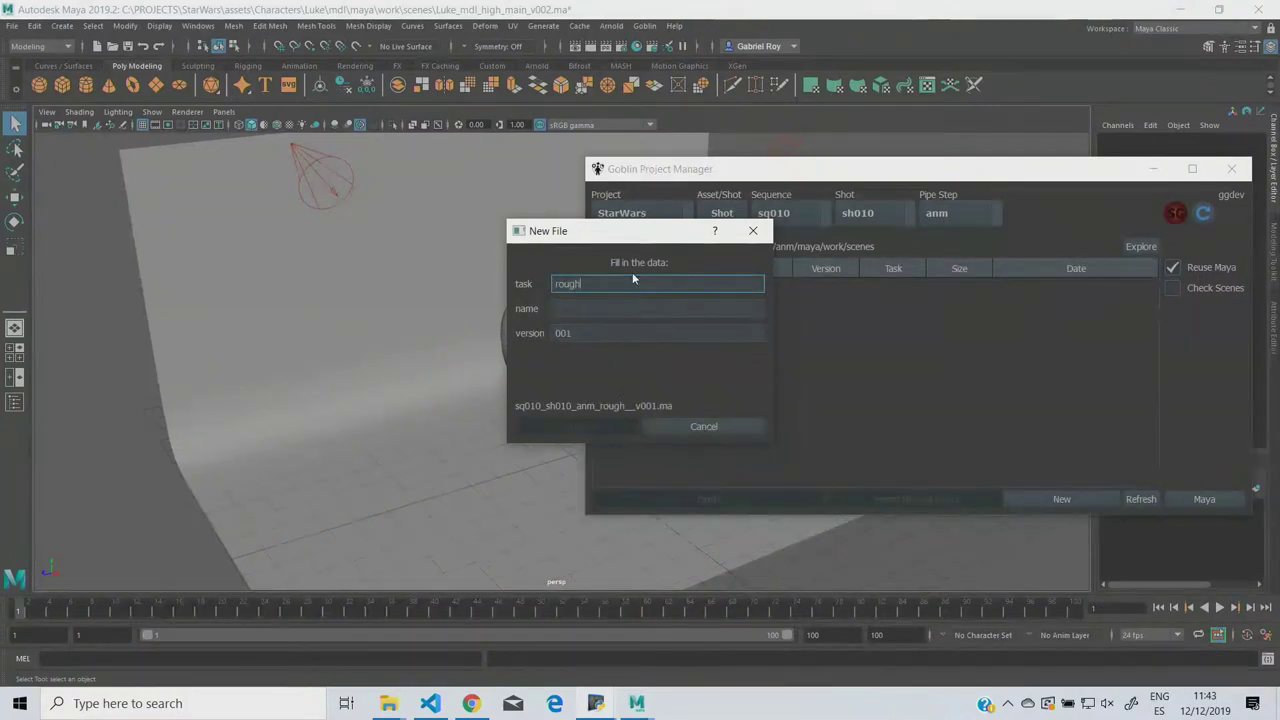
key(Tab)
text(main)
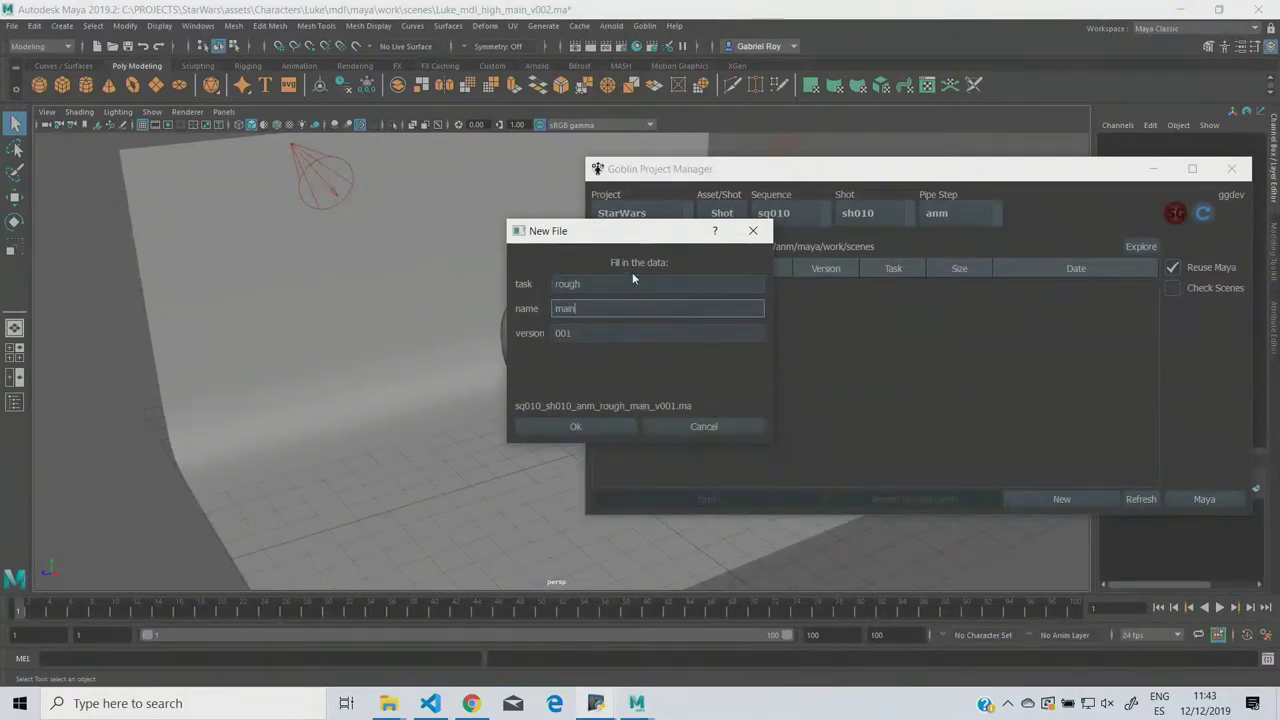
click(588, 426)
click(843, 290)
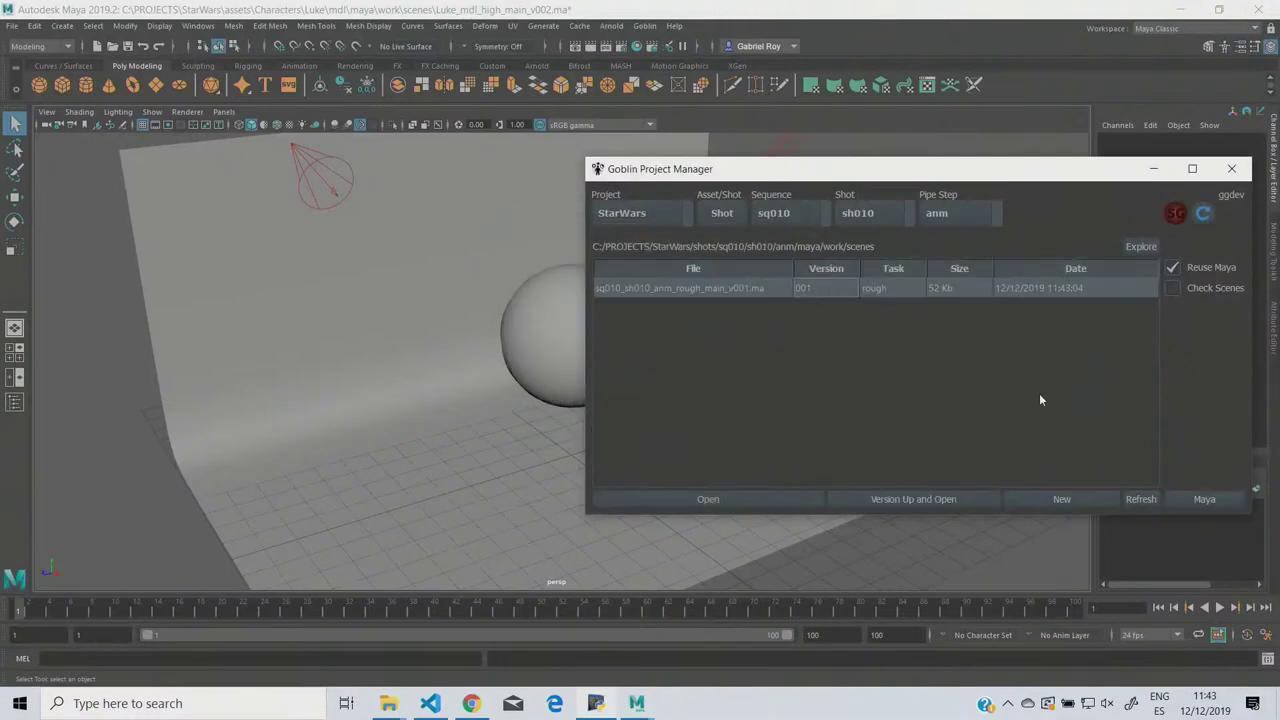
Step: Switch to File Explorer and browse StarWars/shots/sq010/sh010/anm/maya/work/scenes to check the new animation scene file
mouse_move(388, 703)
mouse_move(393, 628)
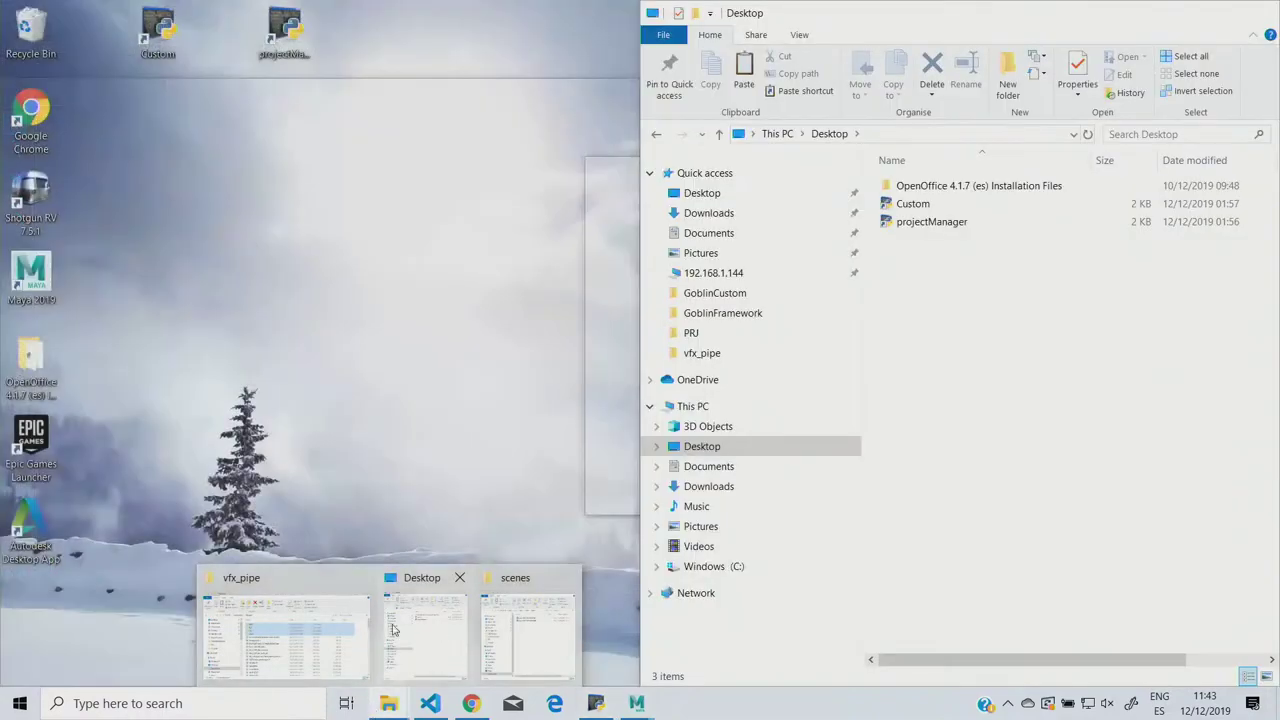
click(525, 635)
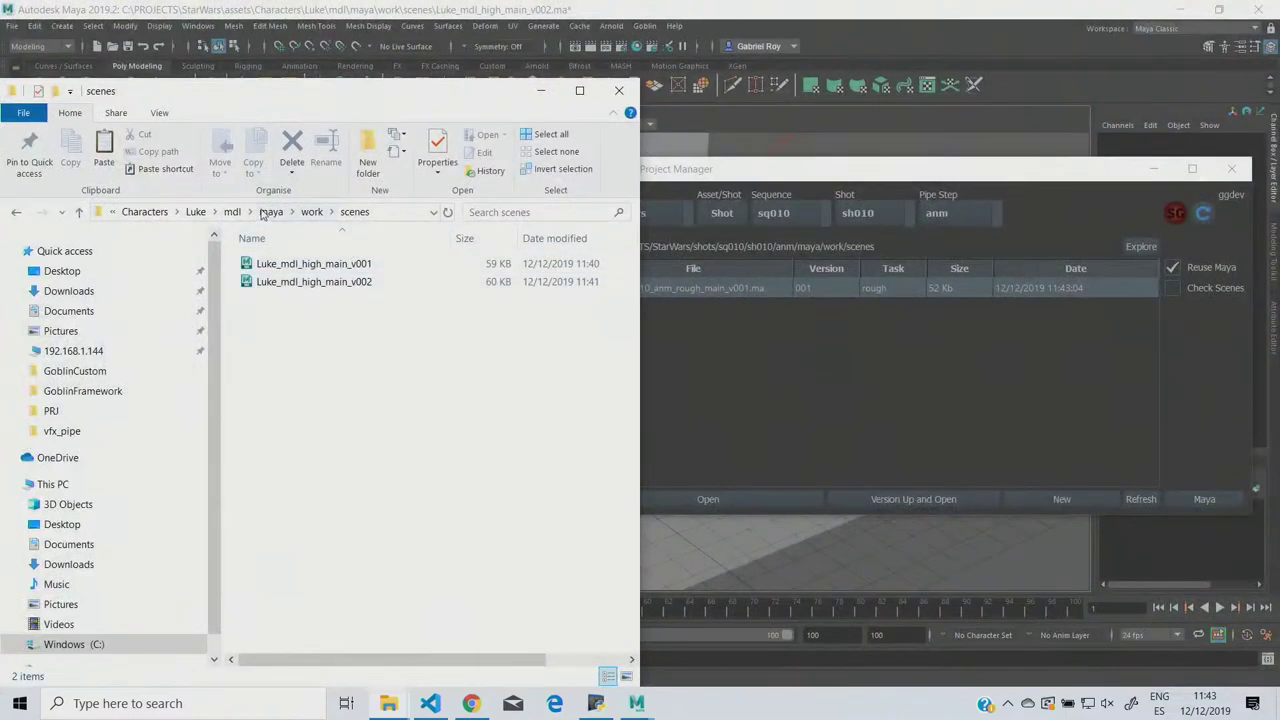
click(146, 212)
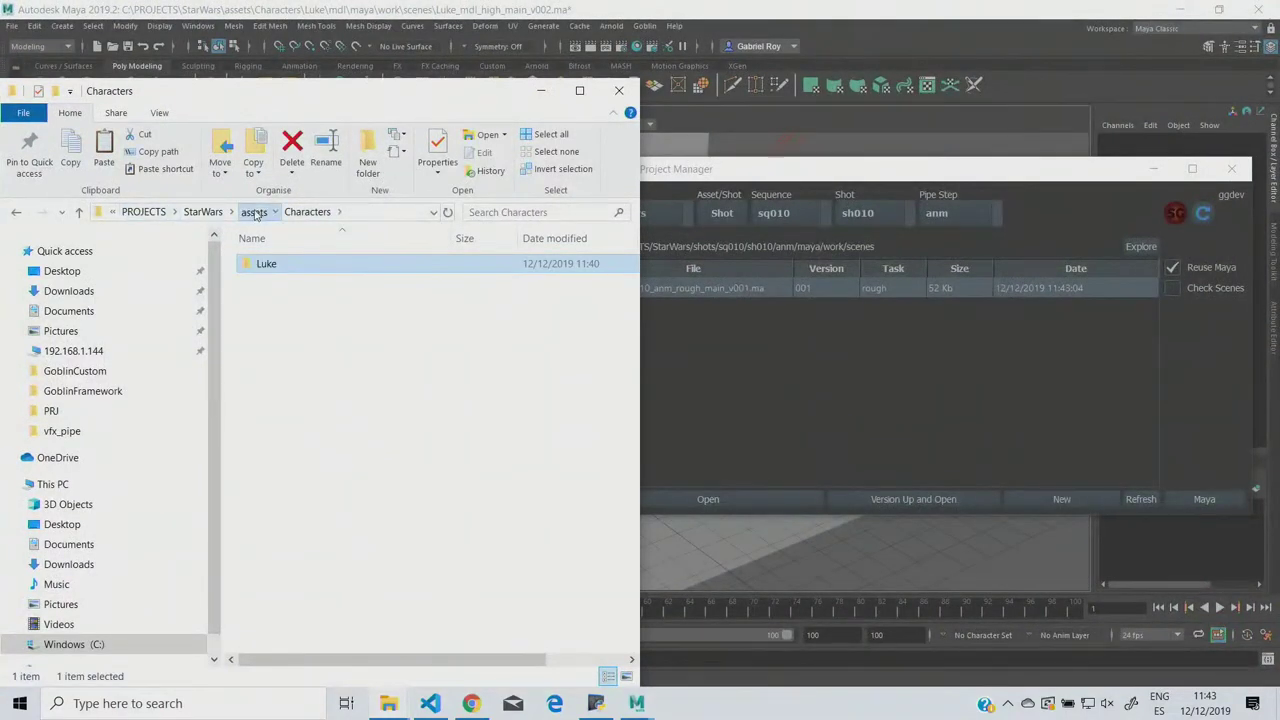
click(256, 212)
click(285, 212)
double_click(278, 322)
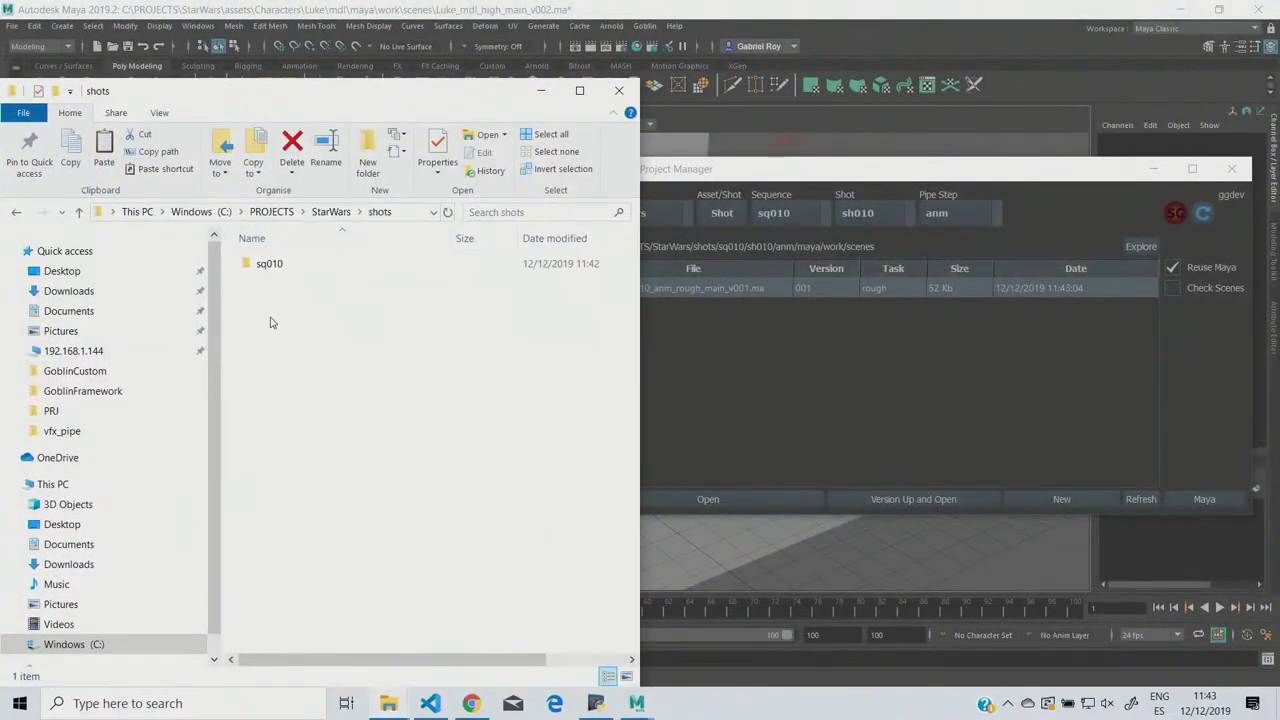
double_click(280, 268)
double_click(280, 268)
double_click(277, 267)
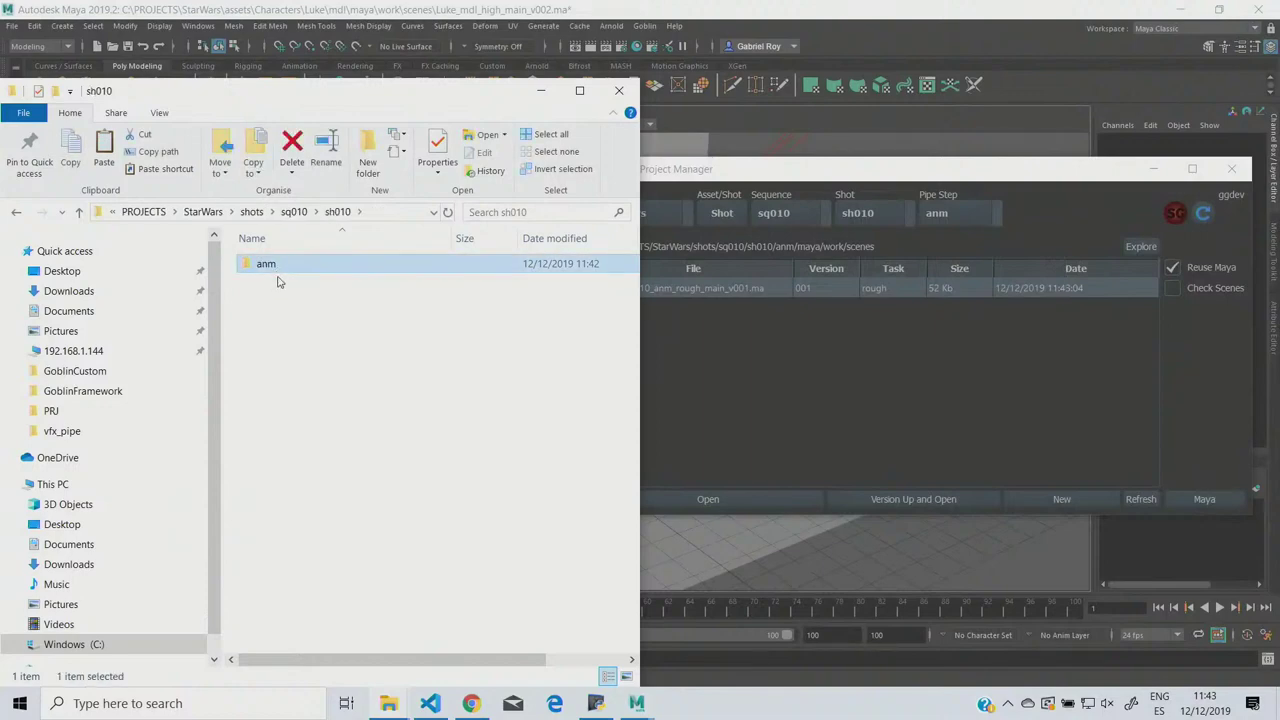
double_click(277, 267)
click(275, 268)
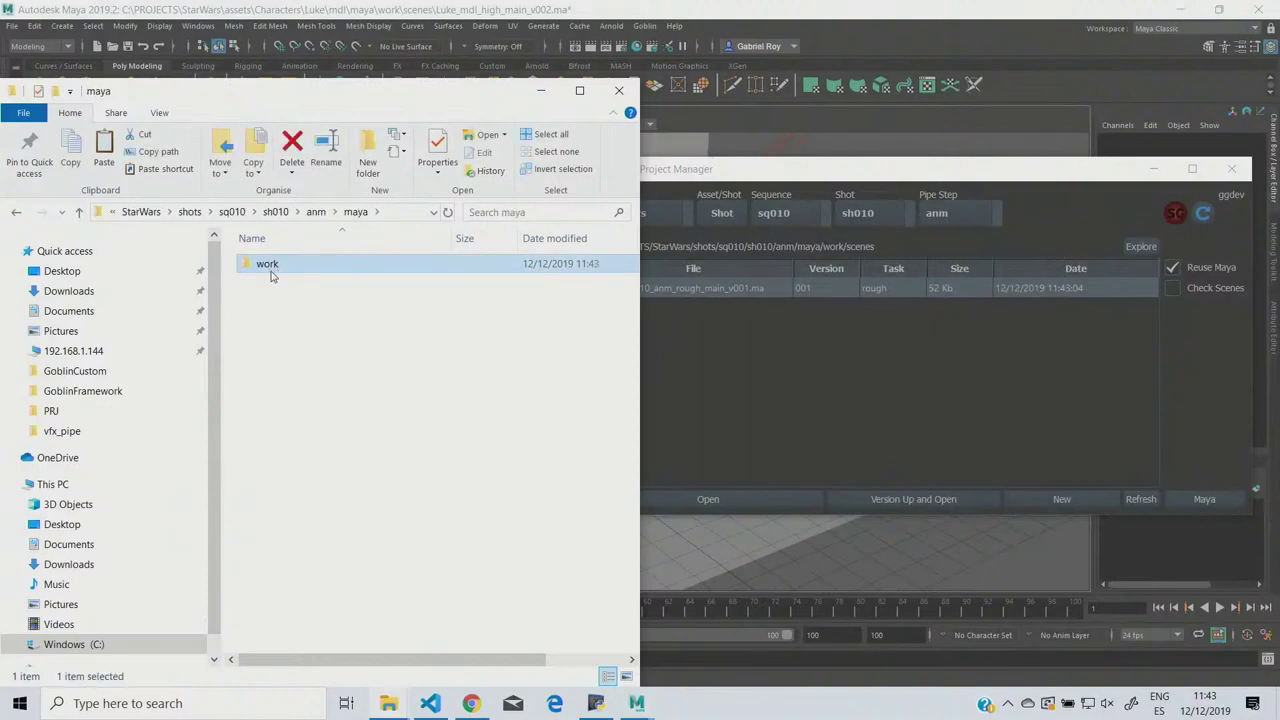
double_click(274, 267)
double_click(270, 266)
click(290, 264)
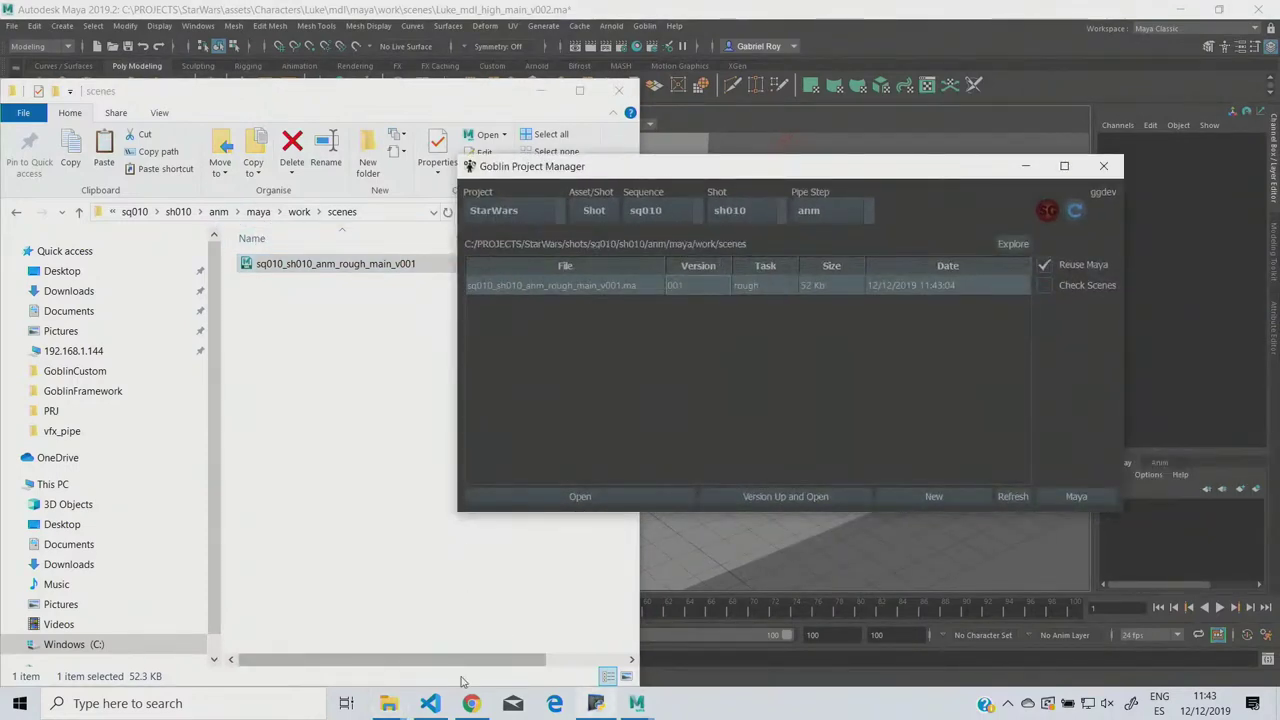
Step: Switch to Visual Studio Code, collapse the sidebar and shrink the display so the templates.py path definitions are readable
click(430, 703)
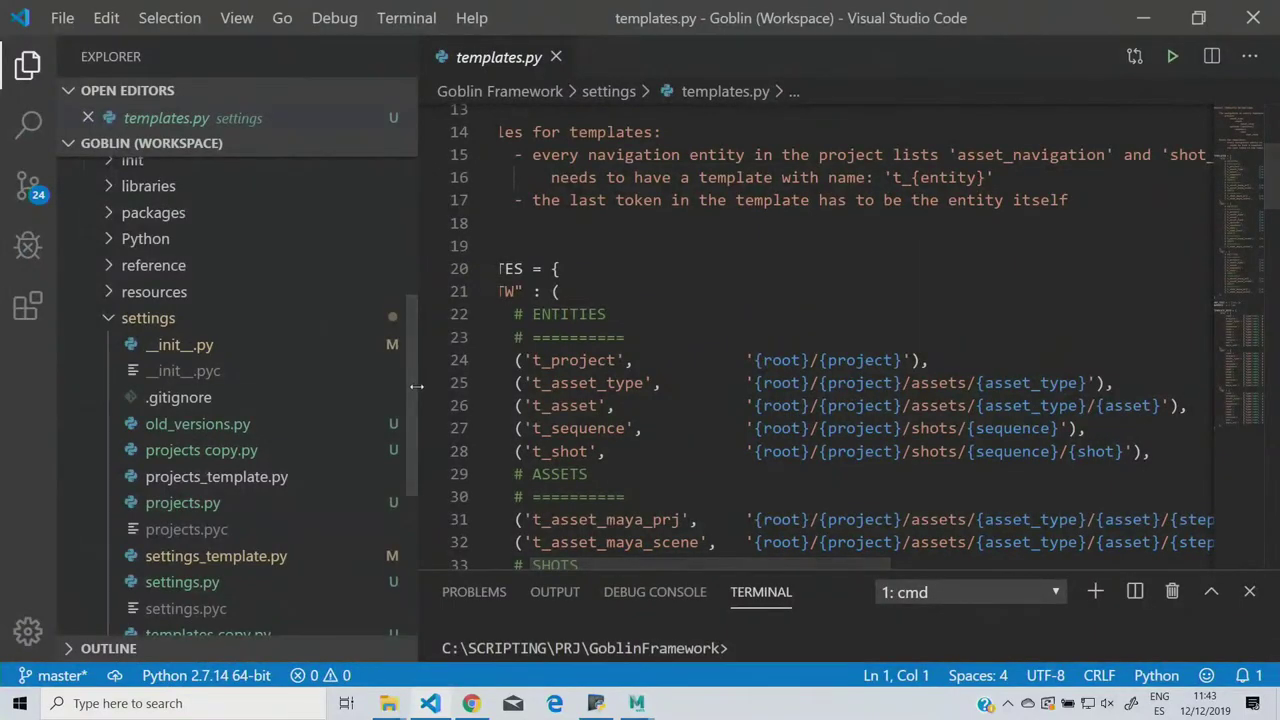
drag(416, 386, 88, 375)
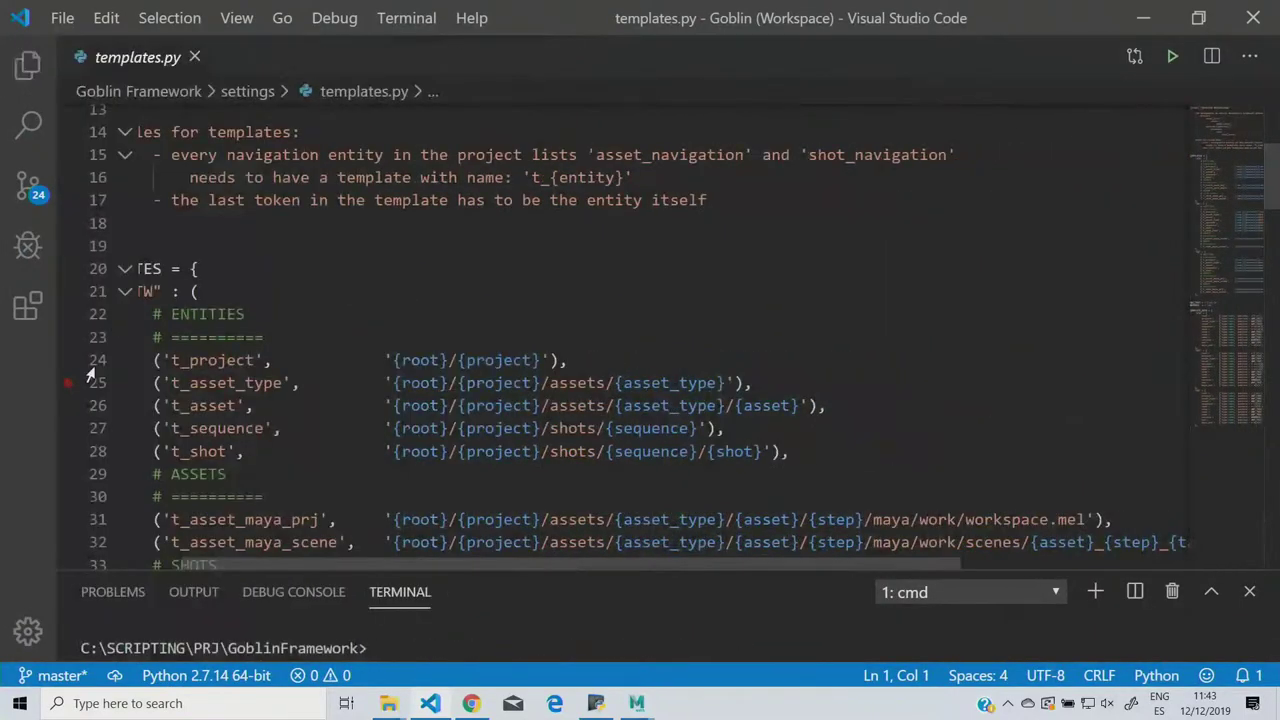
click(31, 80)
click(31, 80)
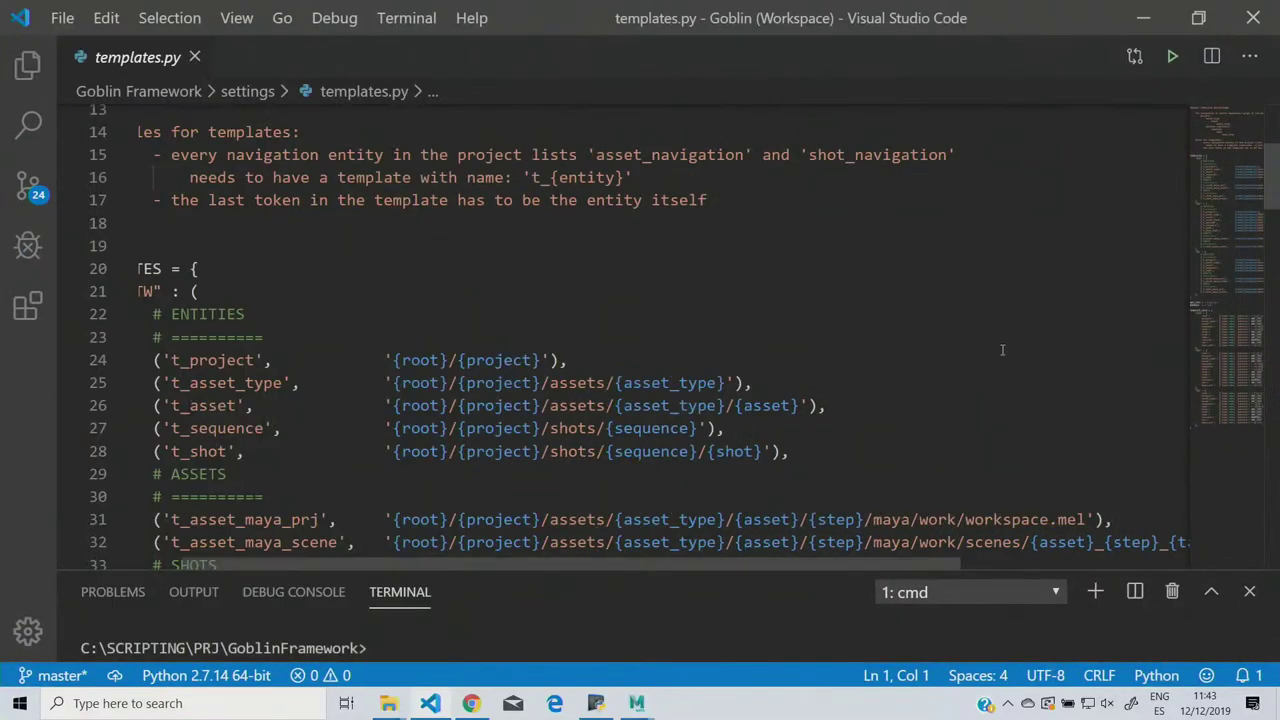
click(1000, 383)
key(ctrl+minus)
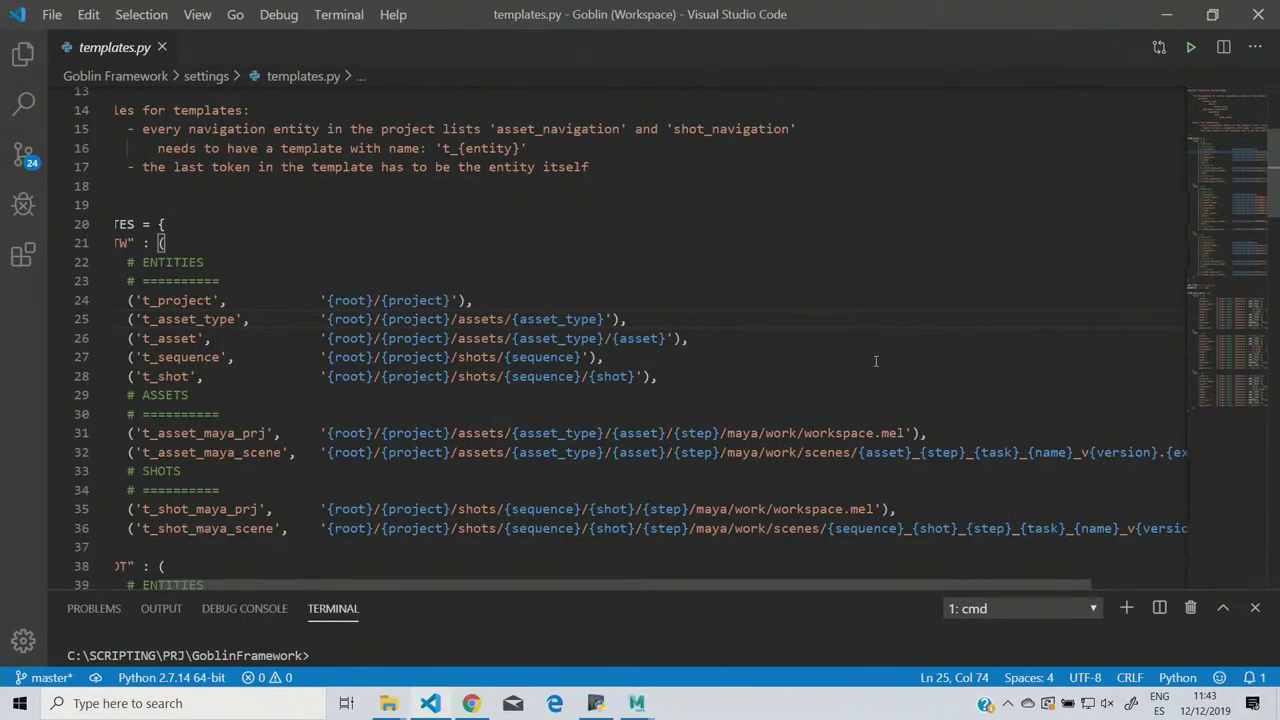
drag(403, 585, 359, 585)
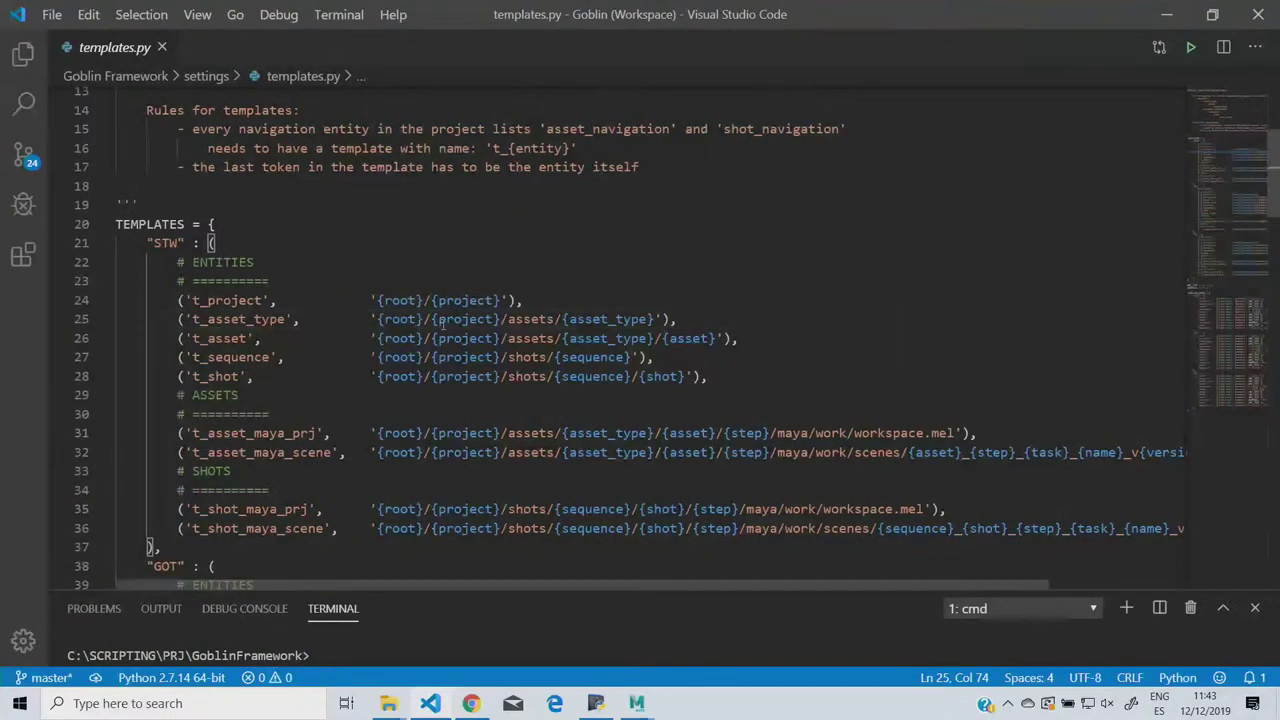
Step: Examine the STW entity templates and highlight the episode template in the GOT section of templates.py
click(226, 302)
key(Down)
key(Down)
key(Down)
key(Down)
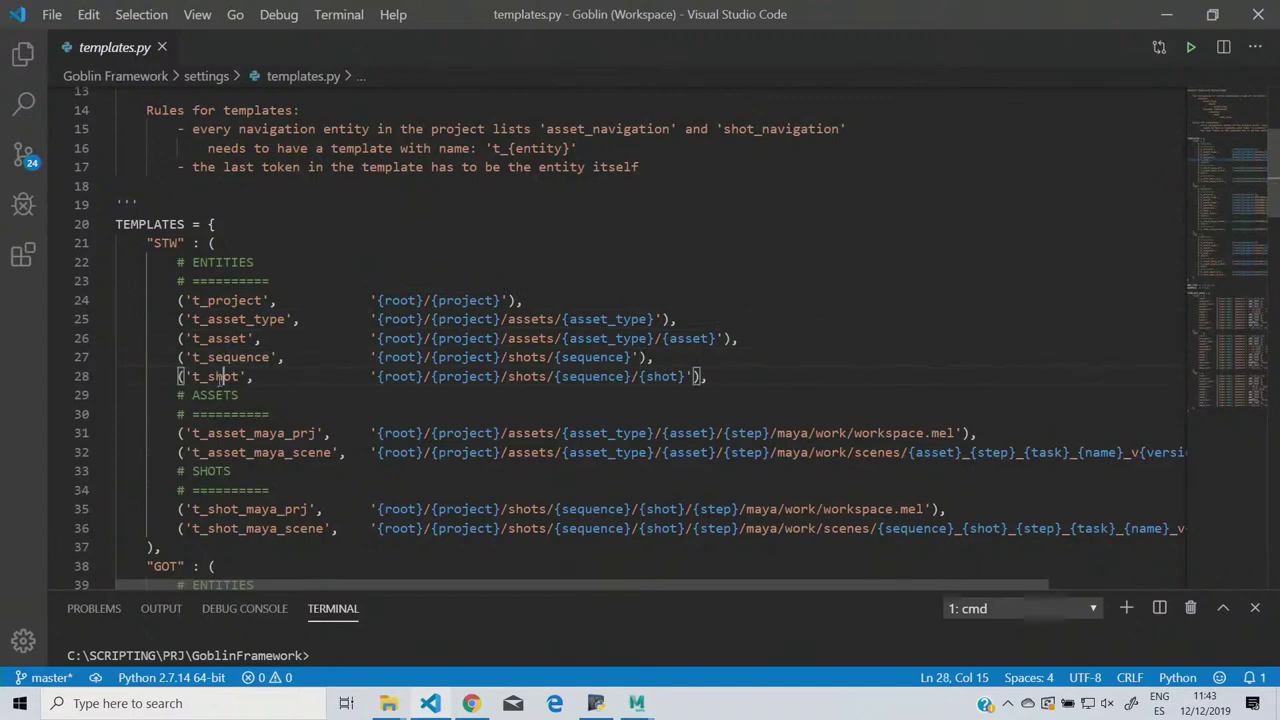
scroll(1212, 180, down, 7)
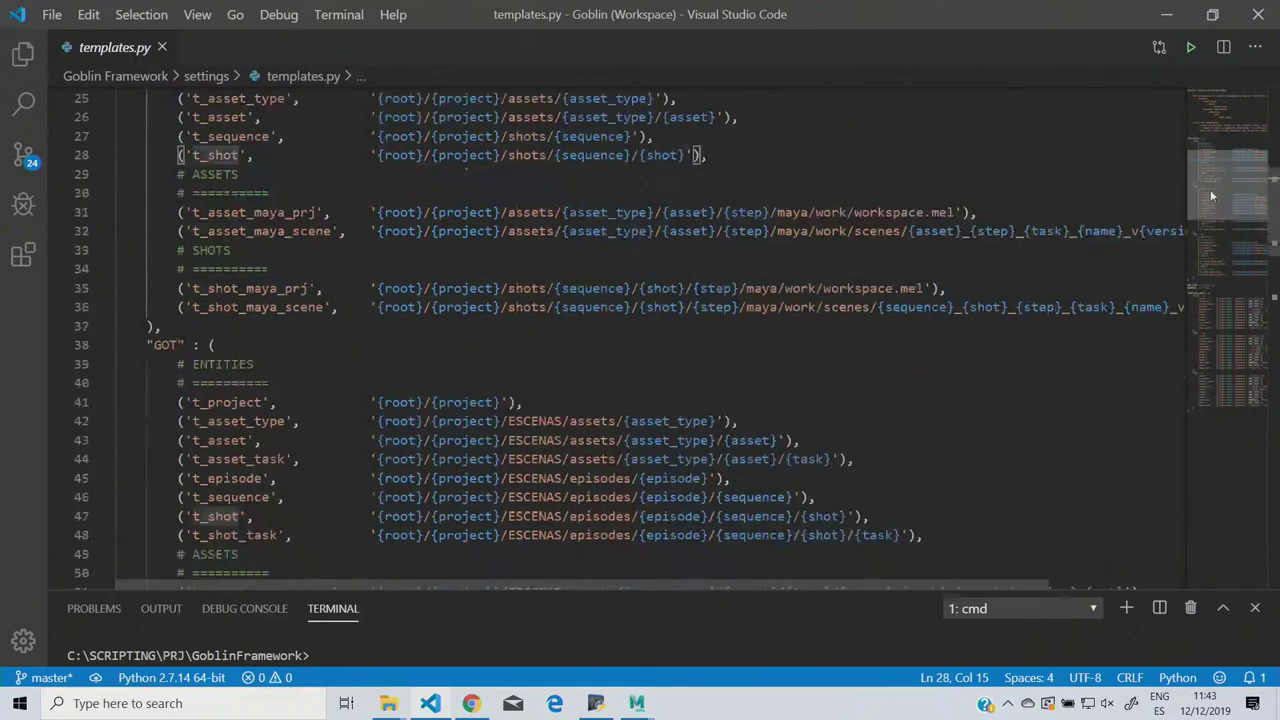
drag(207, 307, 746, 308)
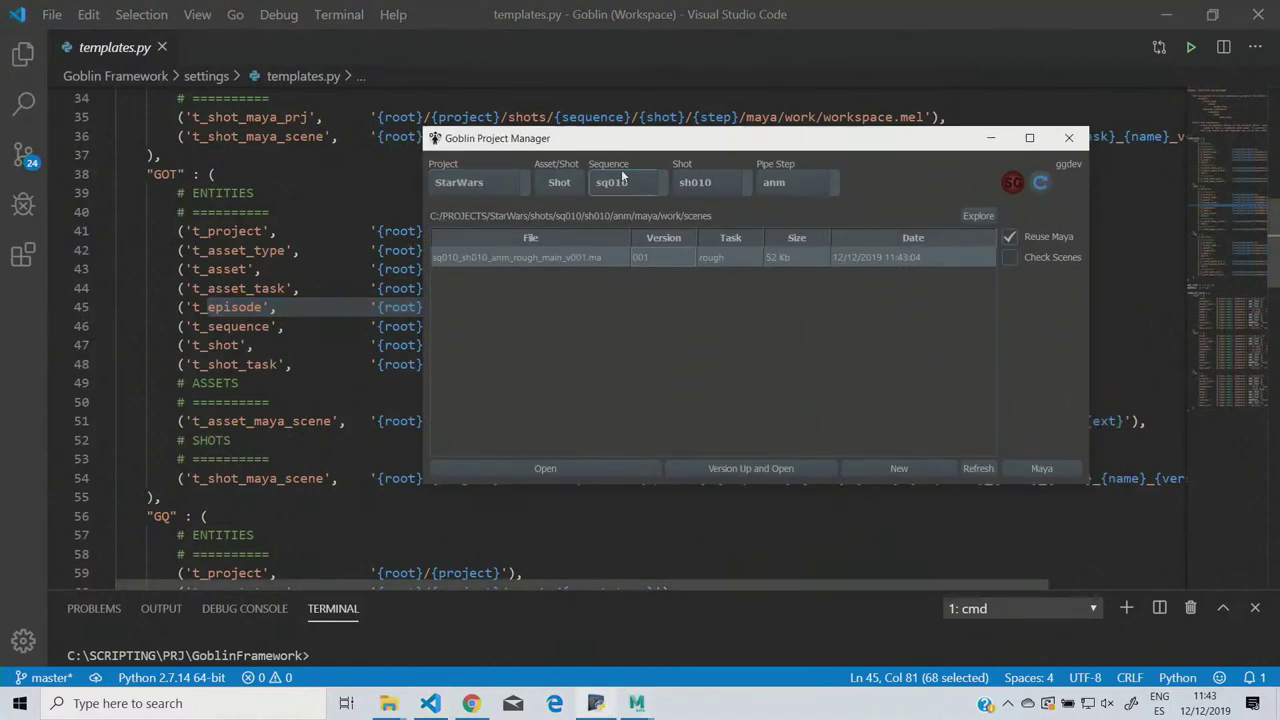
Step: Change the project to JuegoDeTronos in the Goblin Project Manager, and reposition and enlarge its window
click(498, 182)
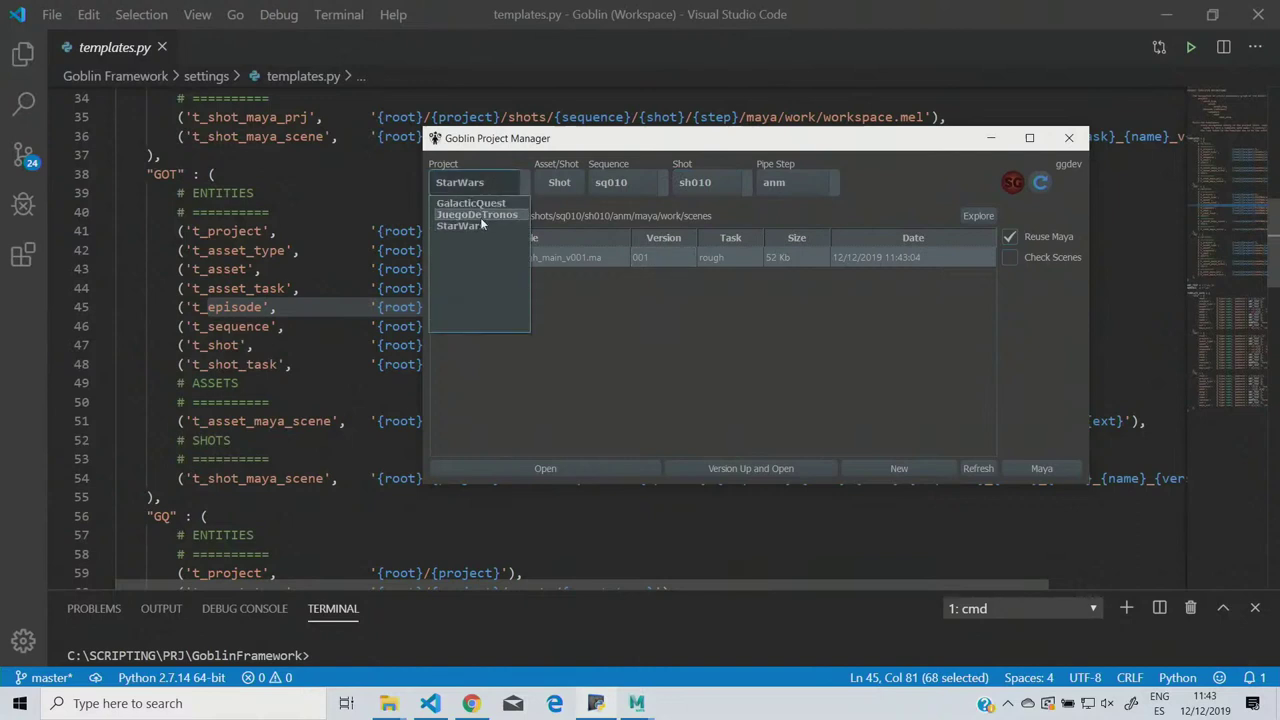
click(488, 214)
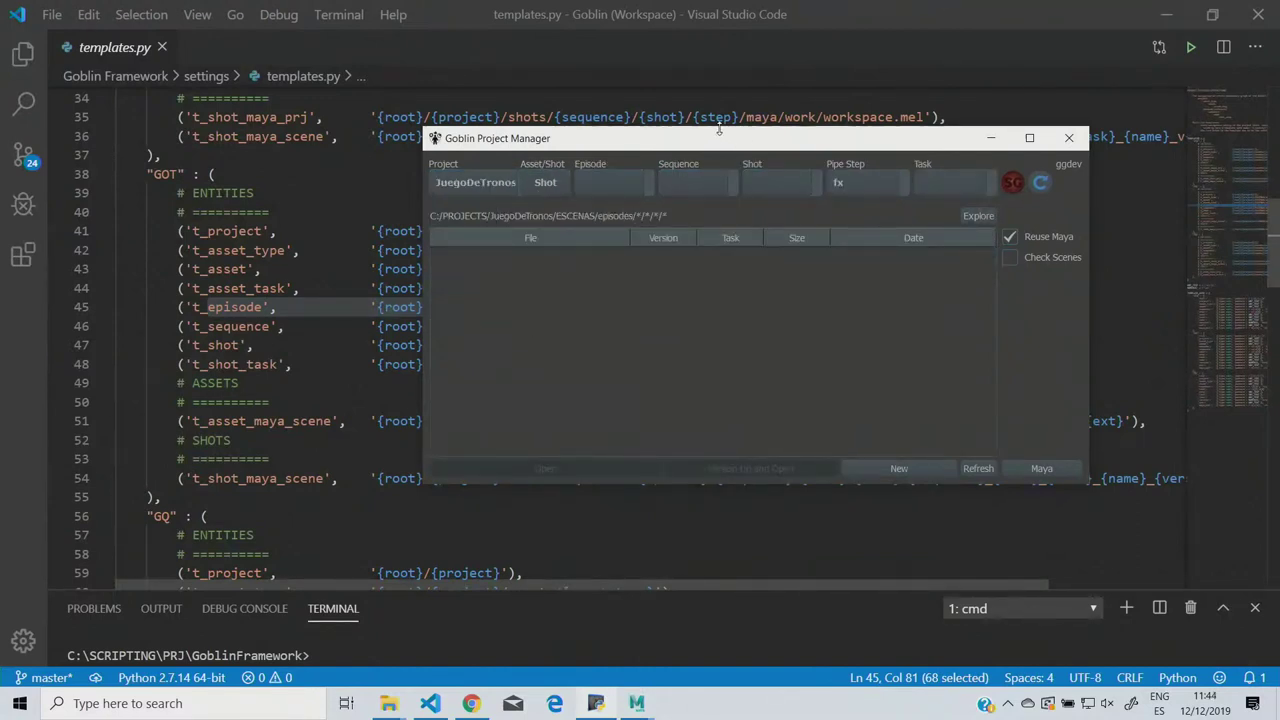
drag(720, 138, 575, 128)
drag(943, 189, 1047, 220)
drag(1043, 472, 1064, 546)
Step: Create a new episode ep01 for the JuegoDeTronos shots
click(486, 176)
click(480, 196)
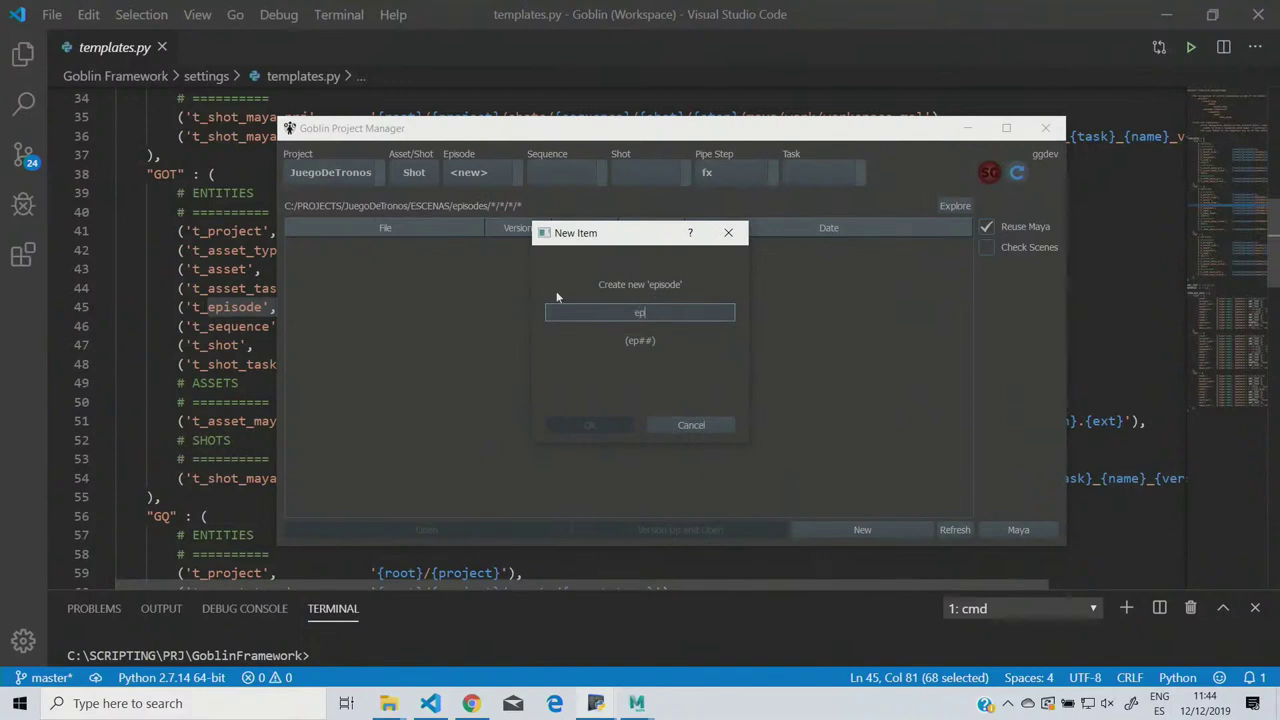
text(ep01)
click(592, 425)
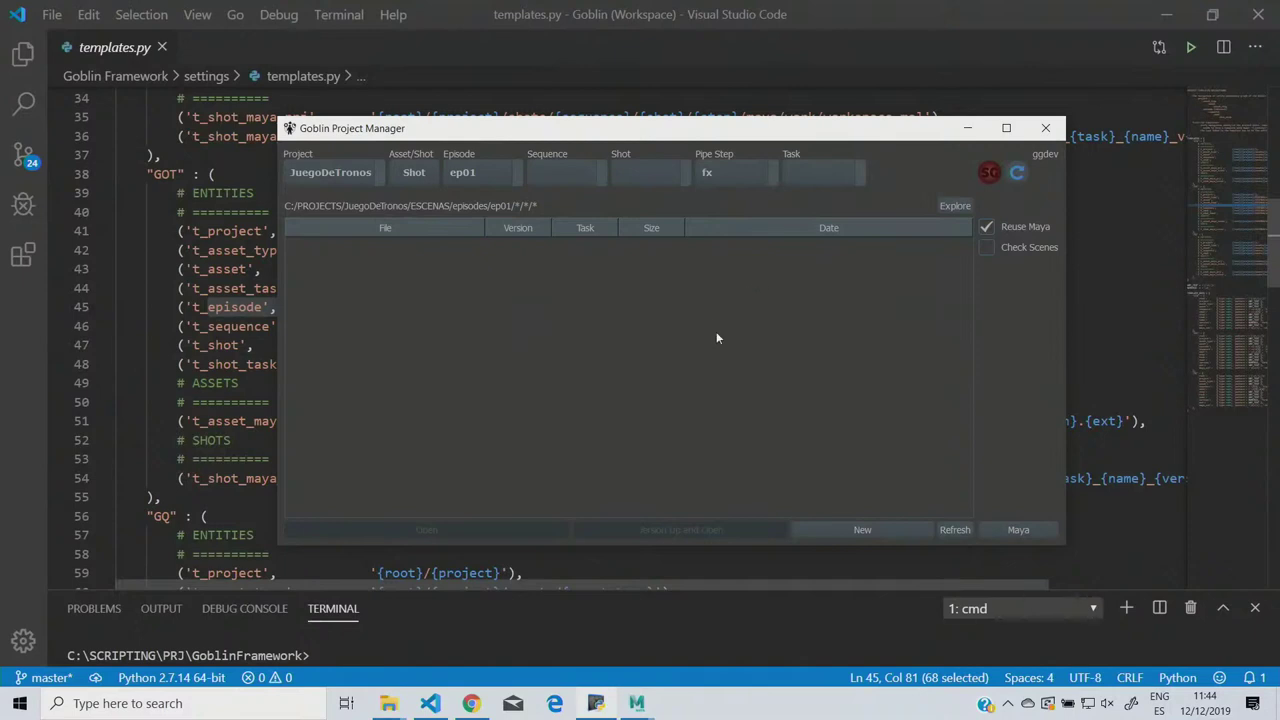
Step: Switch to File Explorer and browse PROJECTS/JuegoDeTronos/ESCENAS/episodes/ep01 to check the new episode folder
click(388, 703)
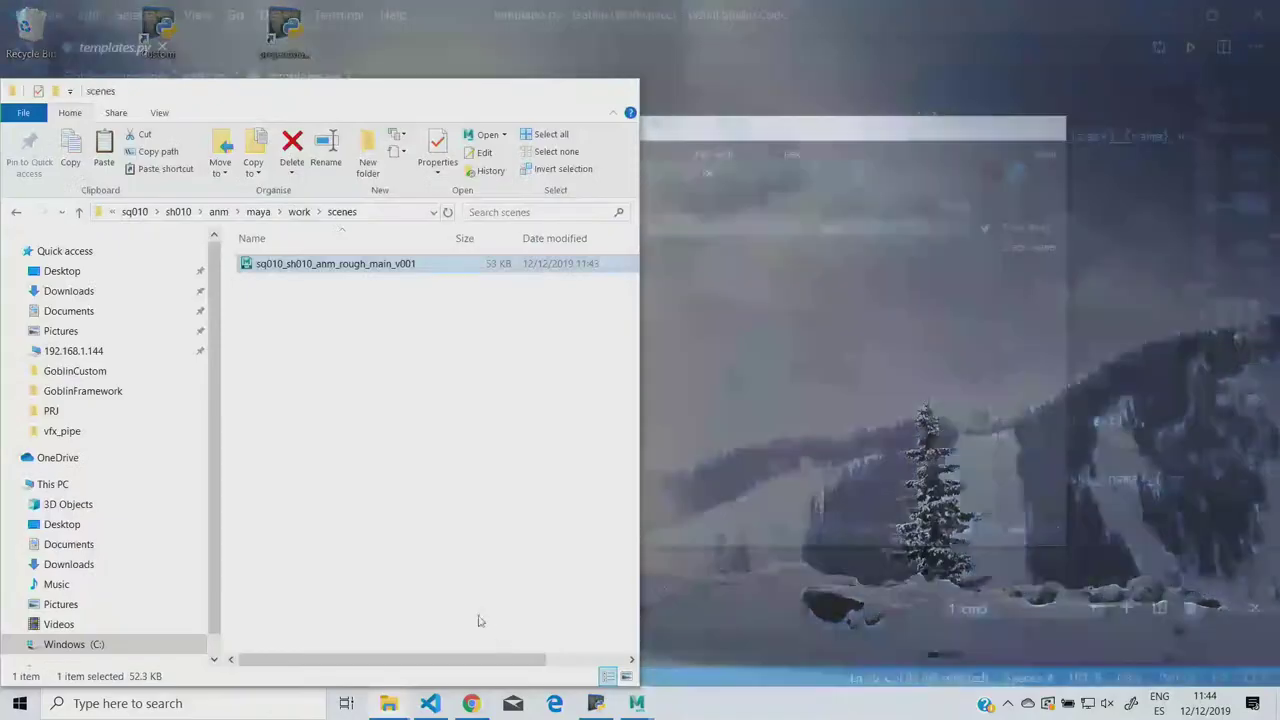
click(528, 635)
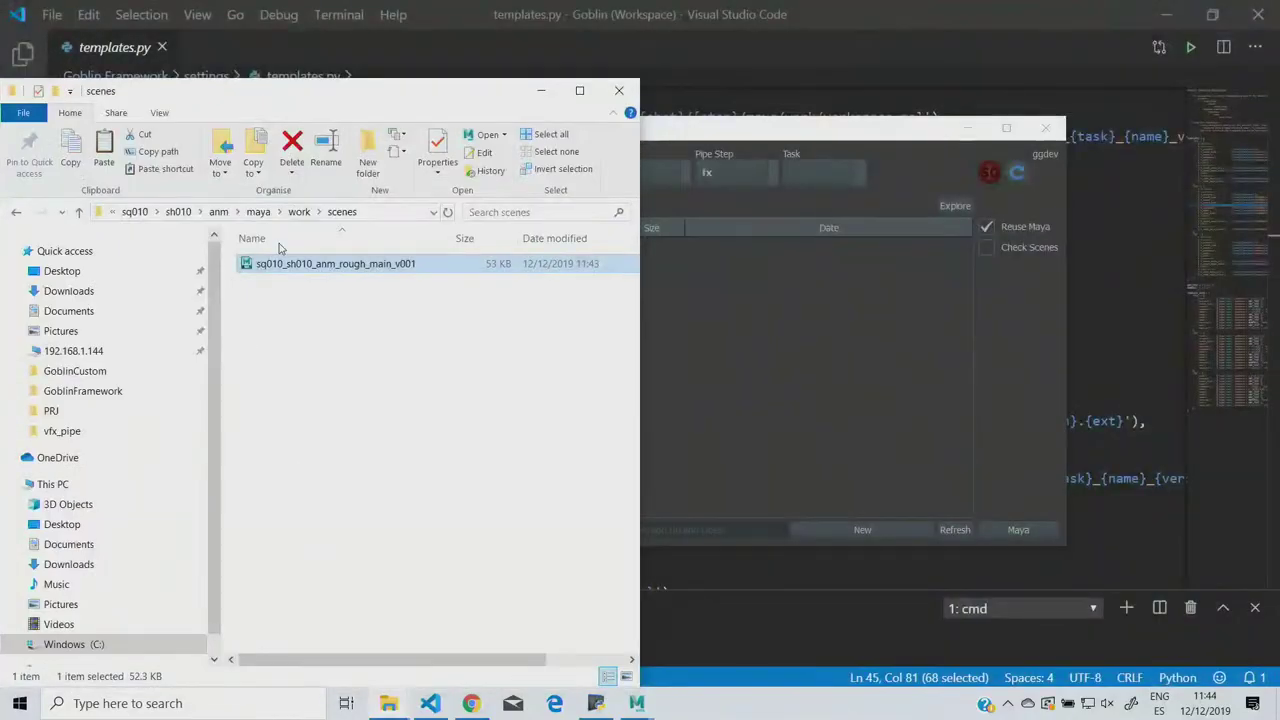
click(136, 212)
click(158, 212)
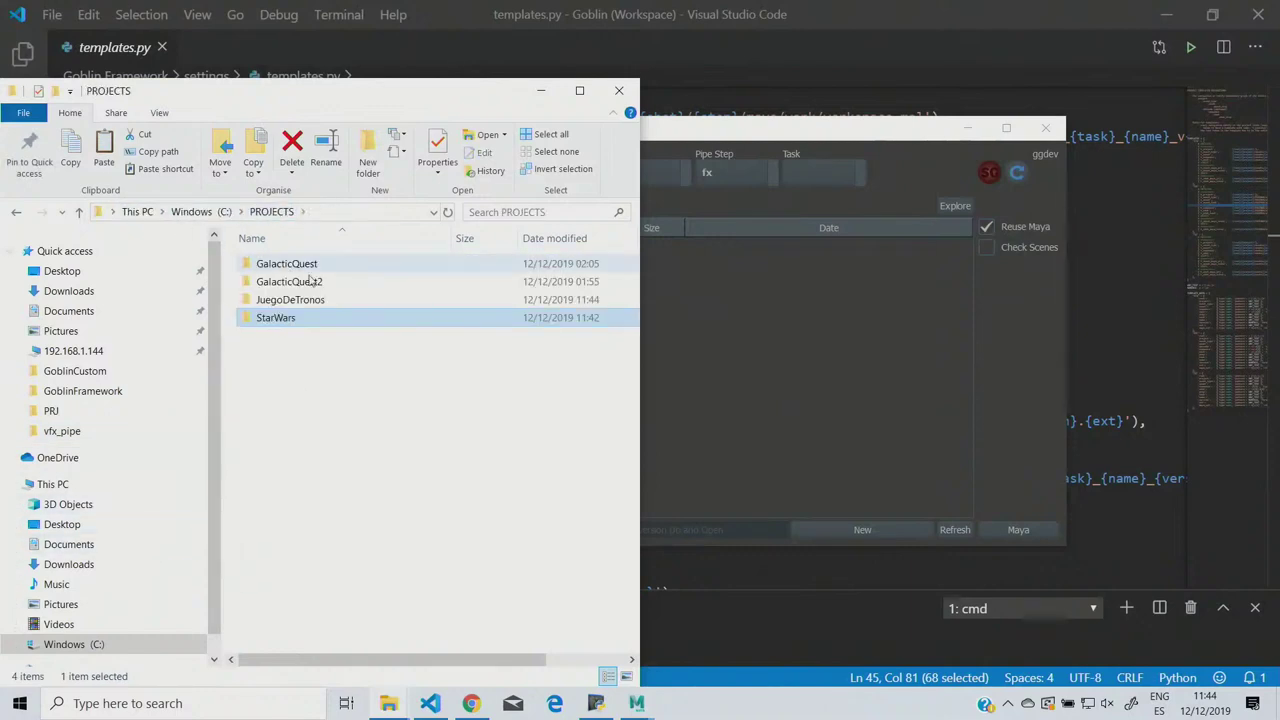
double_click(282, 299)
click(278, 284)
double_click(278, 283)
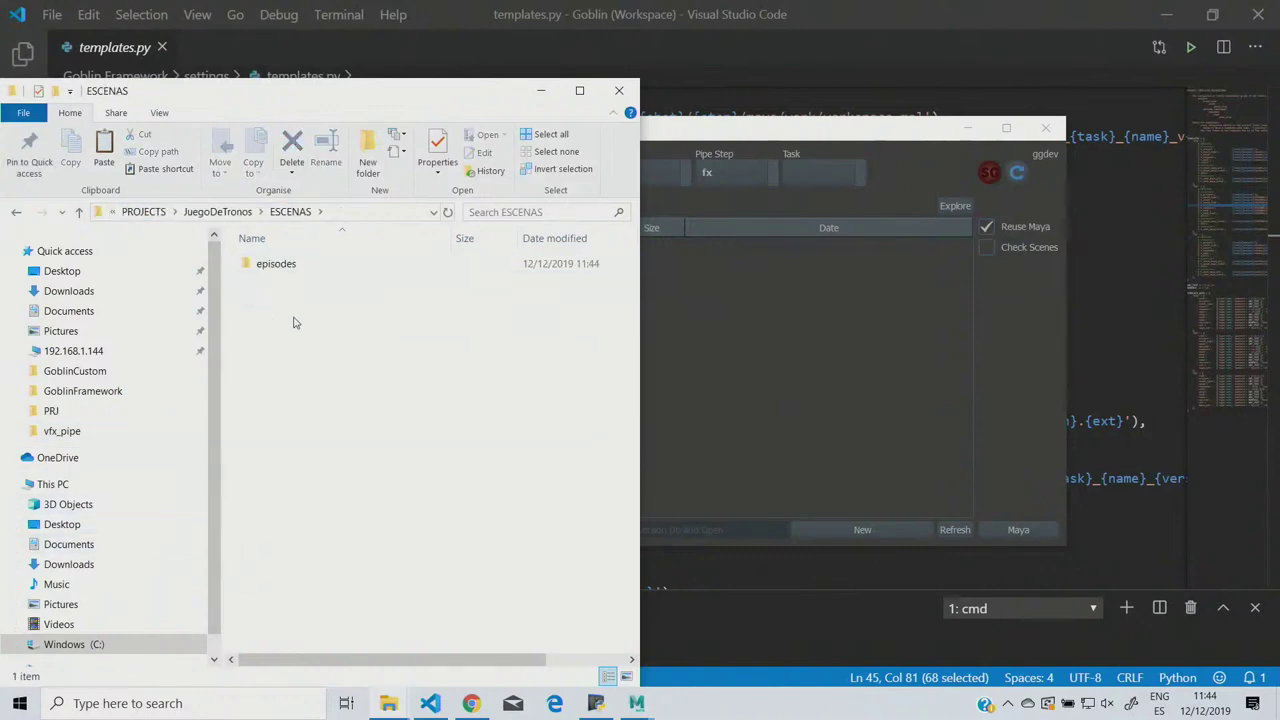
double_click(272, 264)
double_click(272, 264)
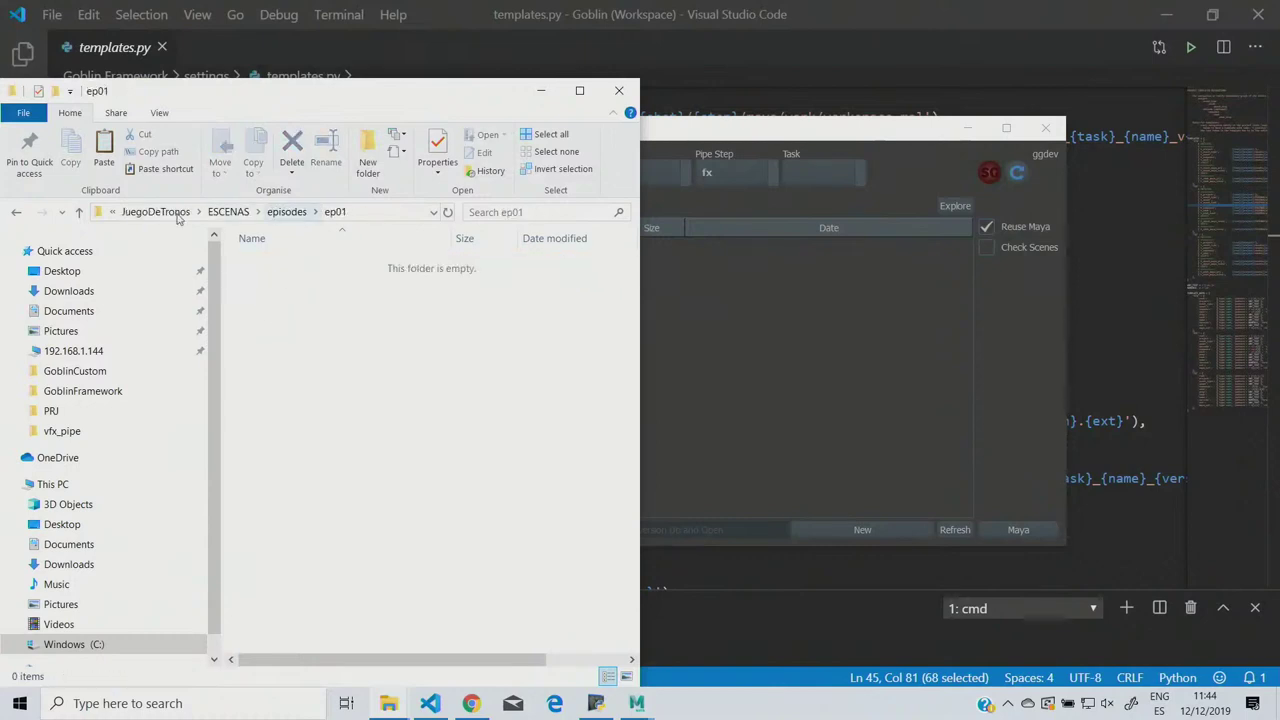
Step: Switch to Visual Studio Code and compare the ESCENAS folder in the GOT templates with the STW asset paths in templates.py
key(alt+Tab)
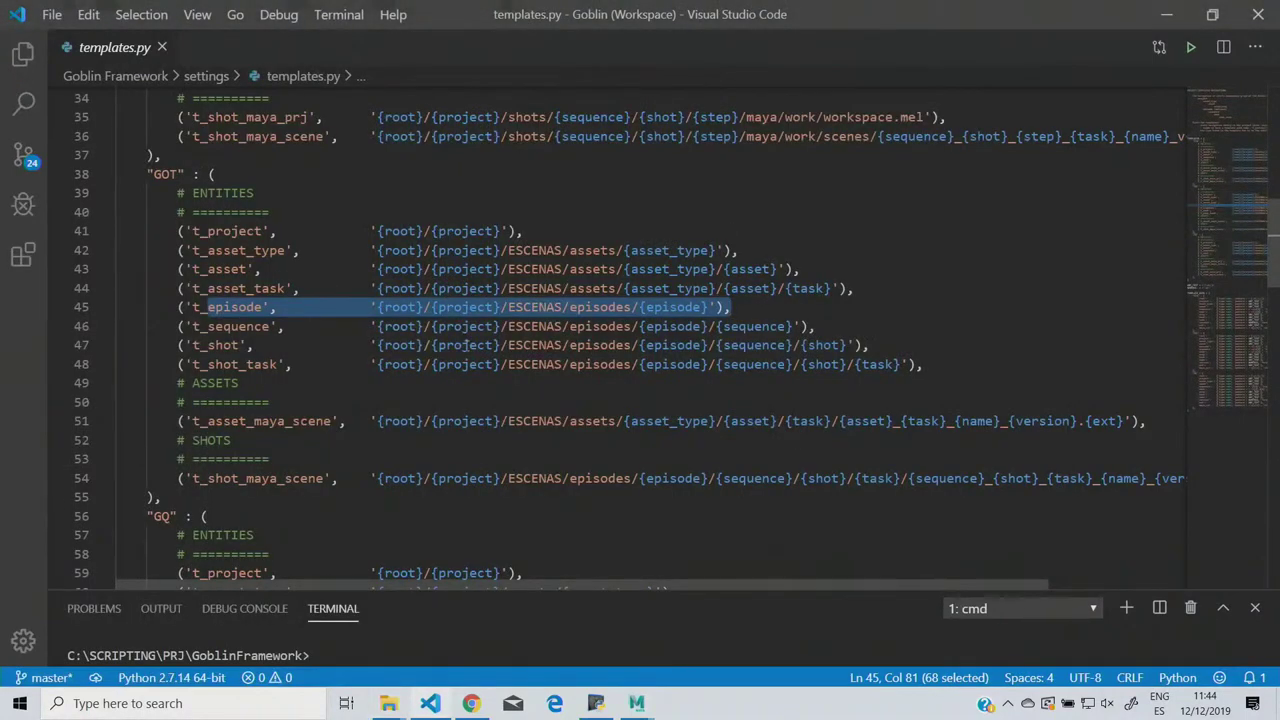
click(578, 269)
drag(508, 250, 563, 250)
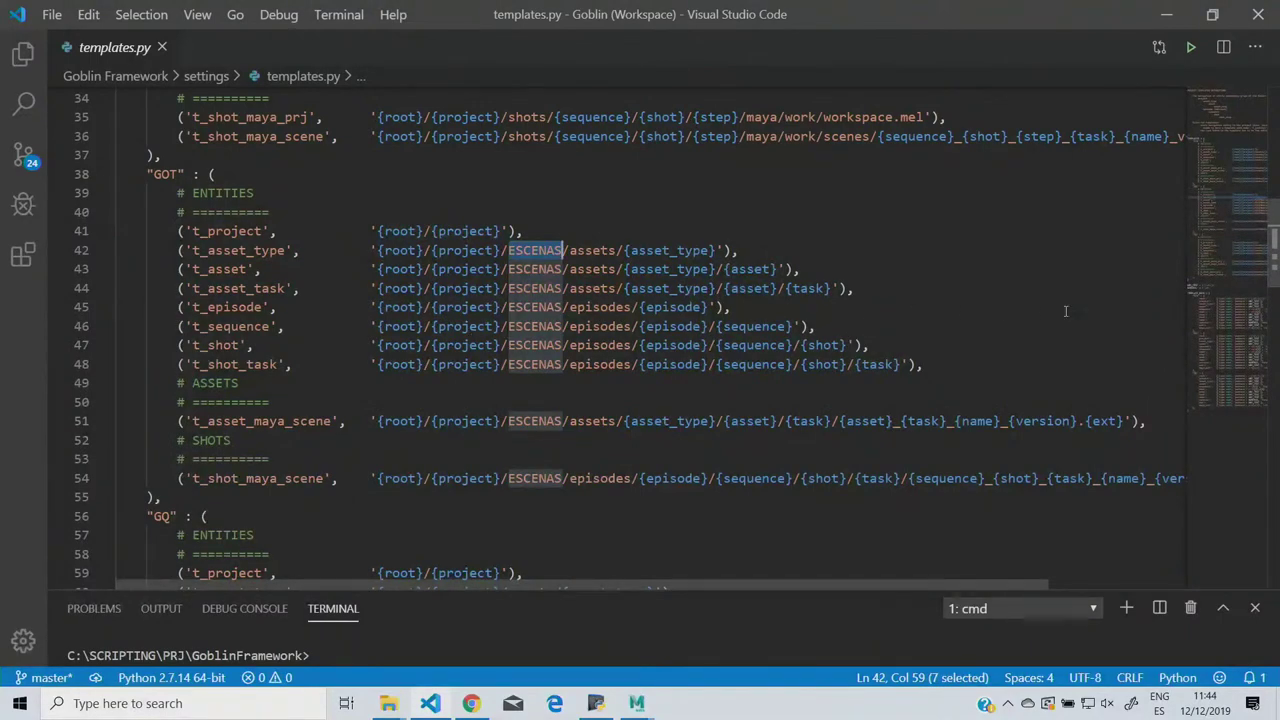
scroll(1219, 176, up, 4)
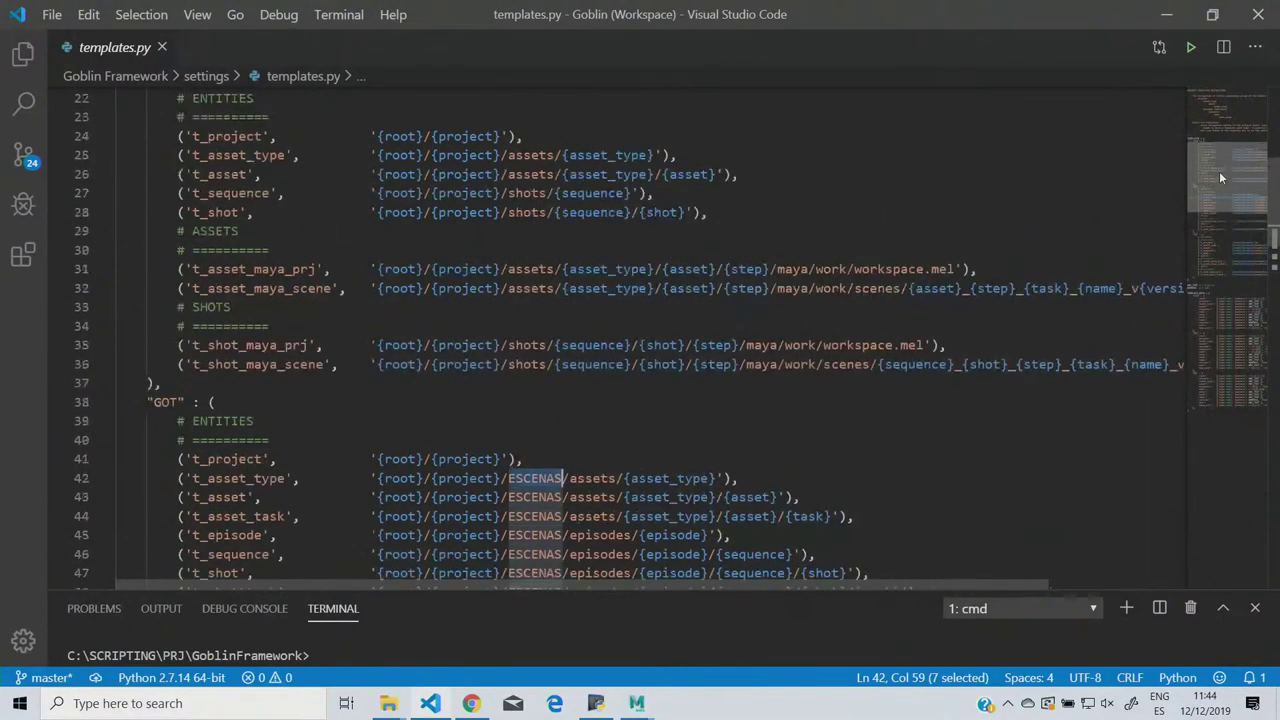
scroll(1219, 176, down, 1)
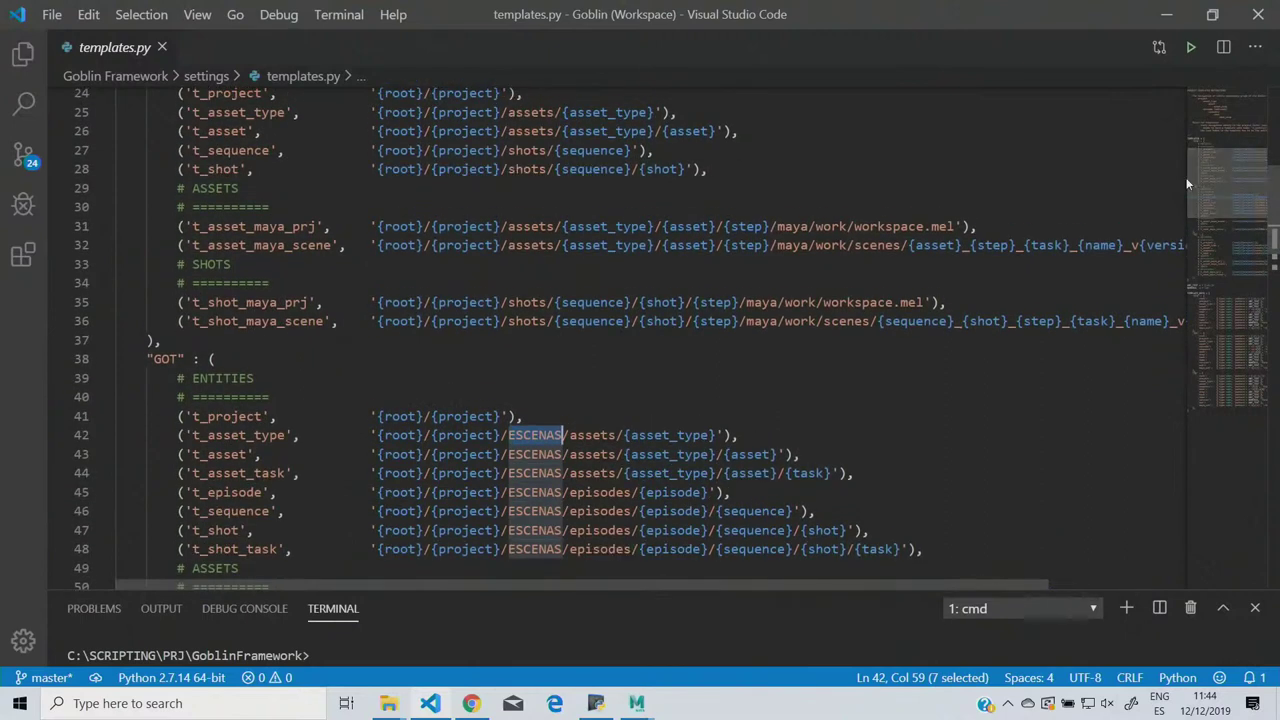
drag(438, 112, 513, 112)
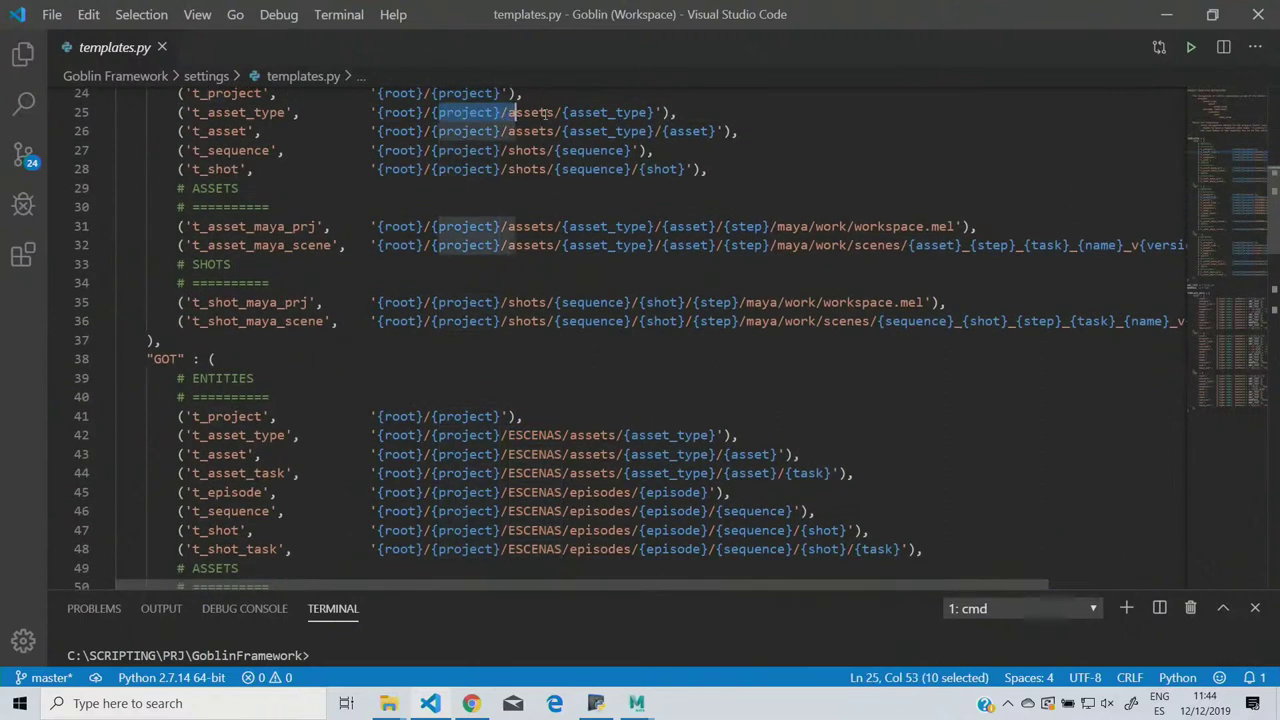
scroll(1215, 190, down, 3)
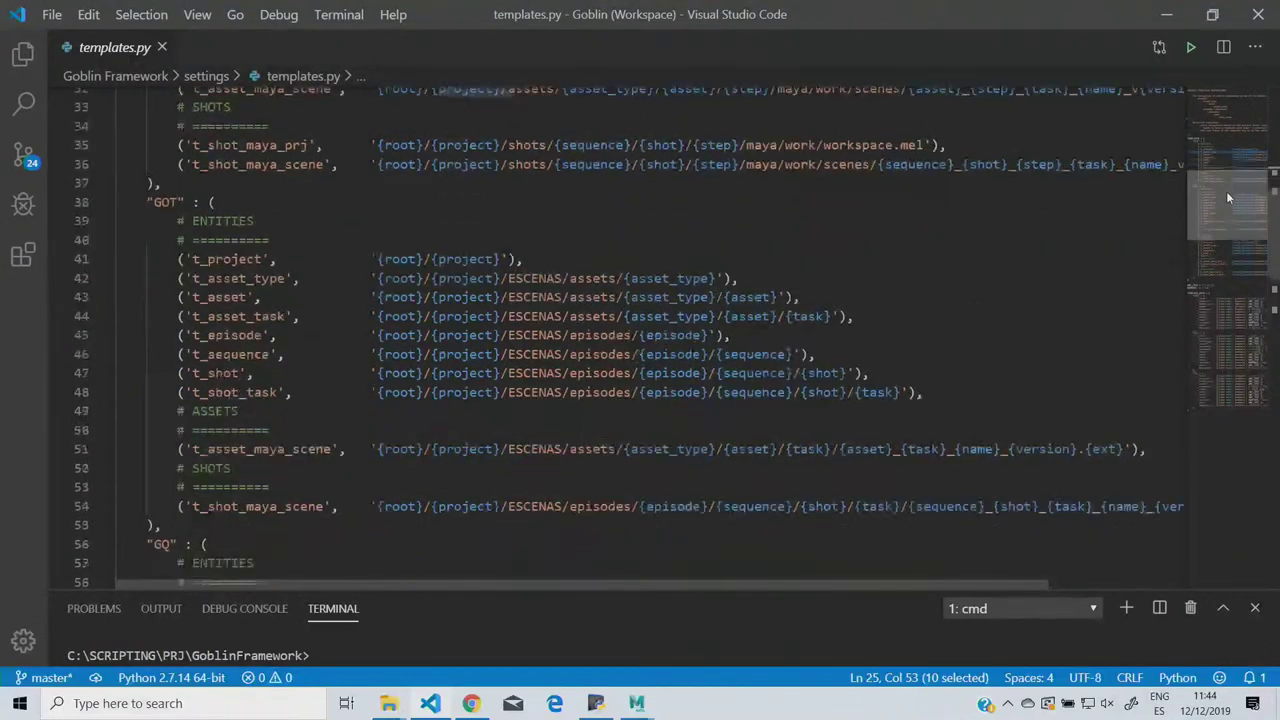
click(537, 264)
click(591, 264)
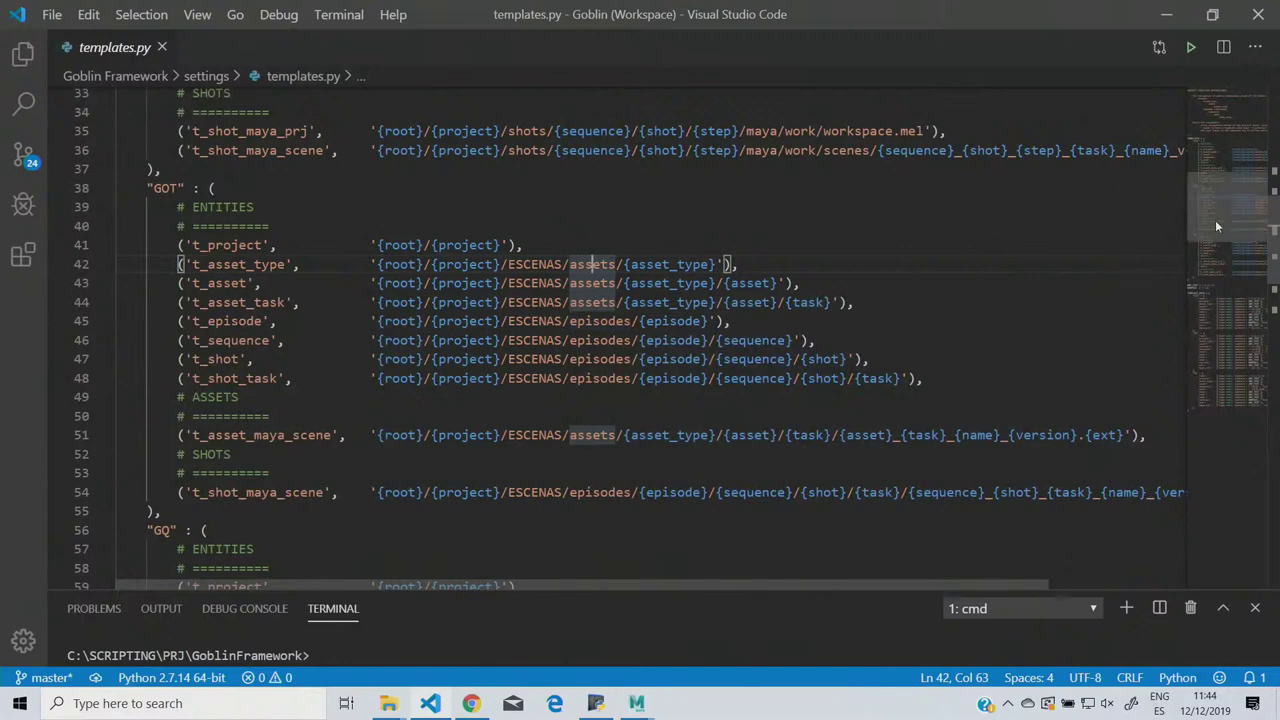
Step: Examine the pattern and tip of the STW sequence key in TEMPLATE_KEYS, and return to the path templates
drag(1216, 226, 1209, 333)
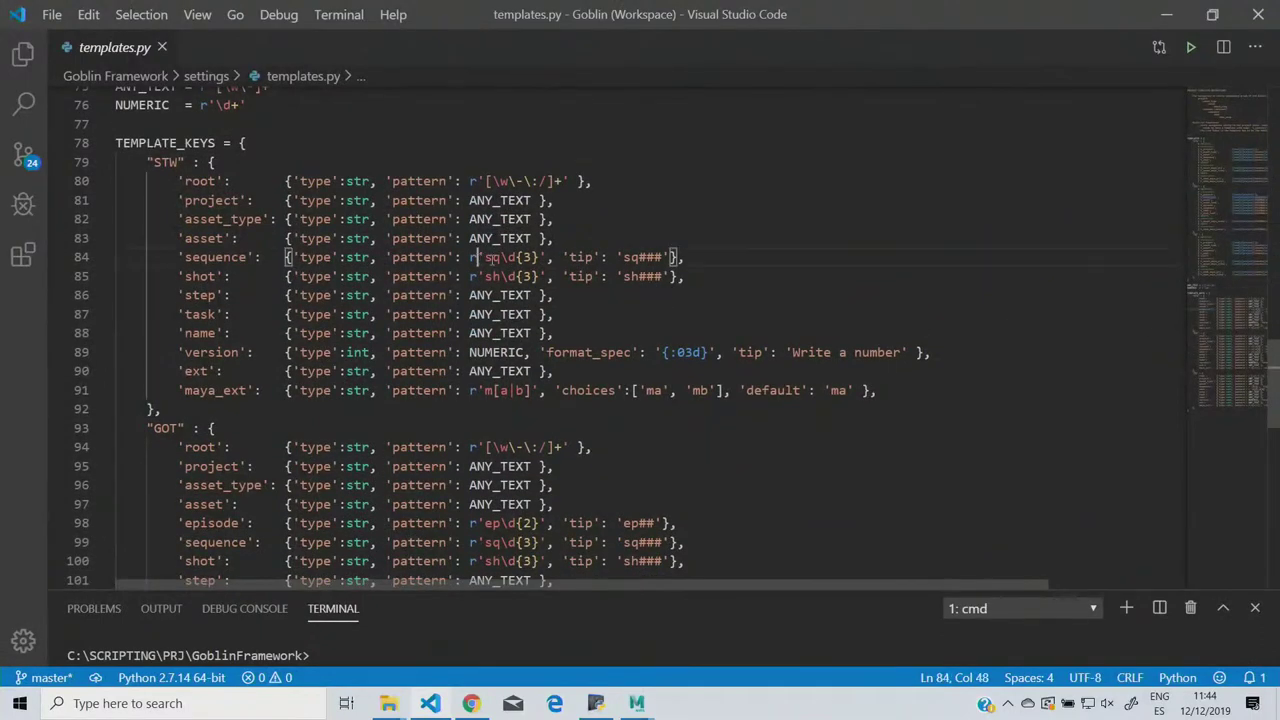
drag(478, 257, 664, 258)
click(611, 258)
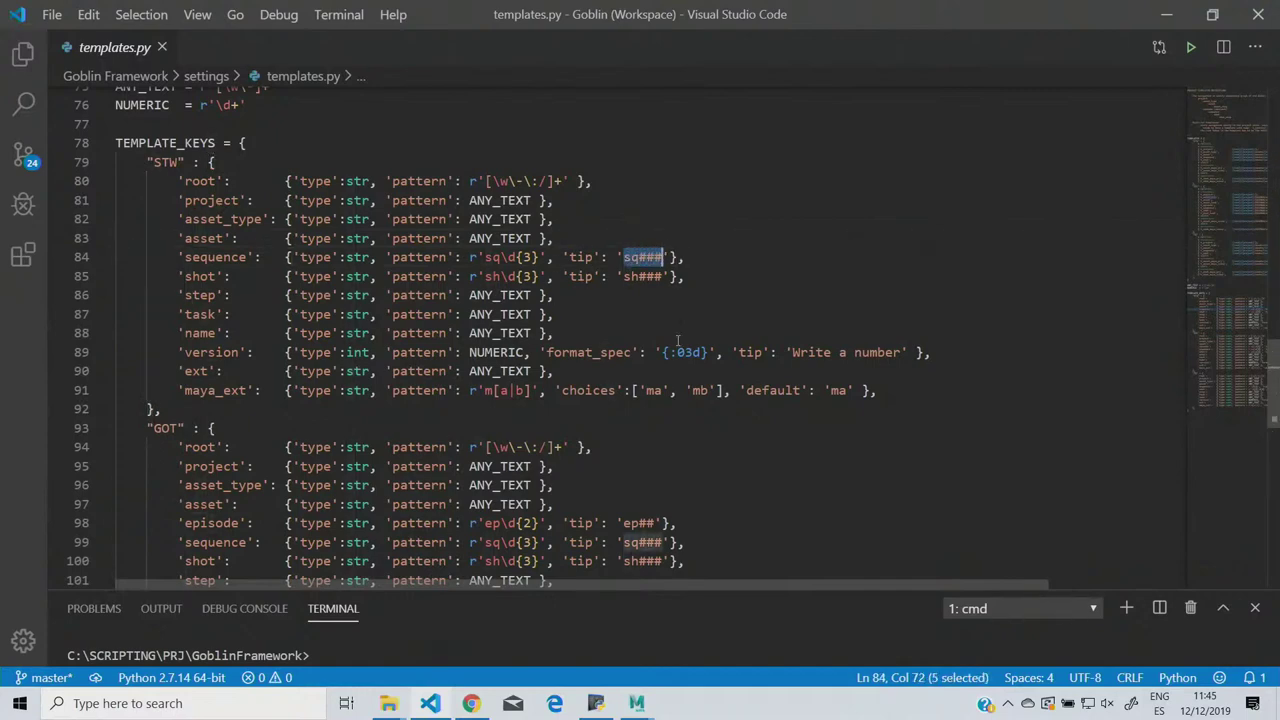
drag(1214, 309, 1216, 185)
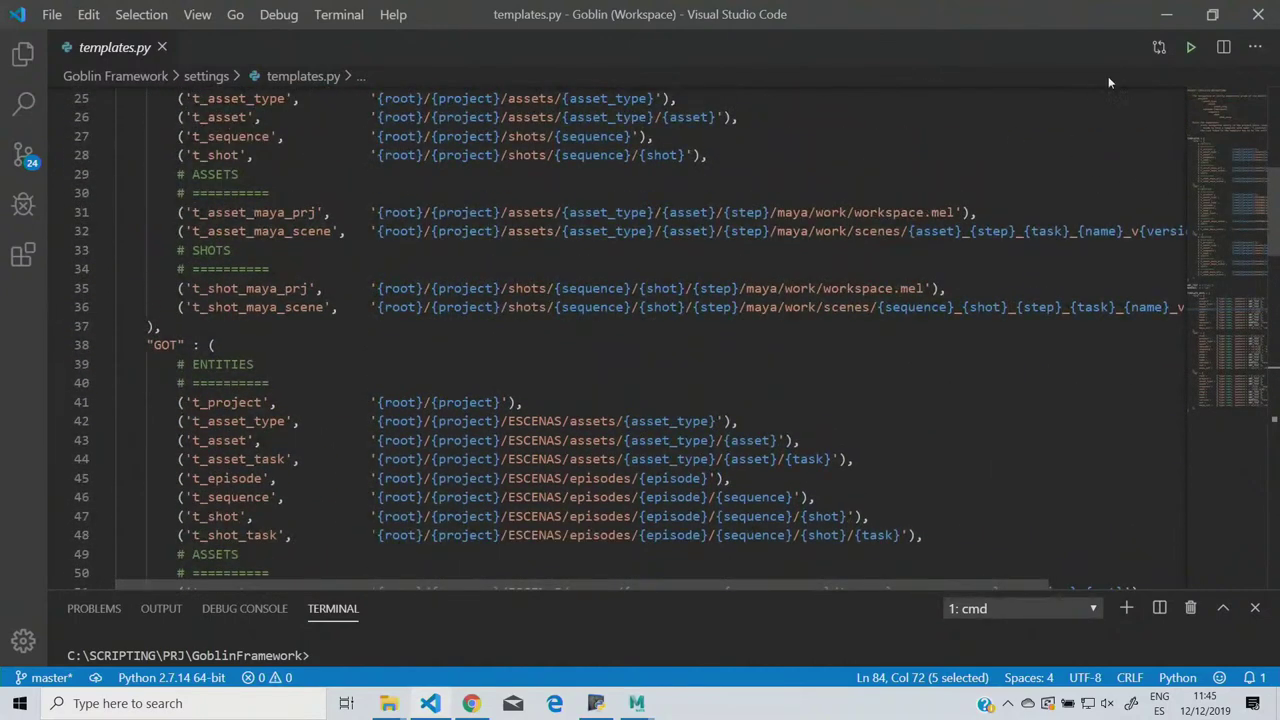
Step: Minimize Visual Studio Code and switch to Chrome to view the Galactic Quest project overview in Shotgun
click(1166, 14)
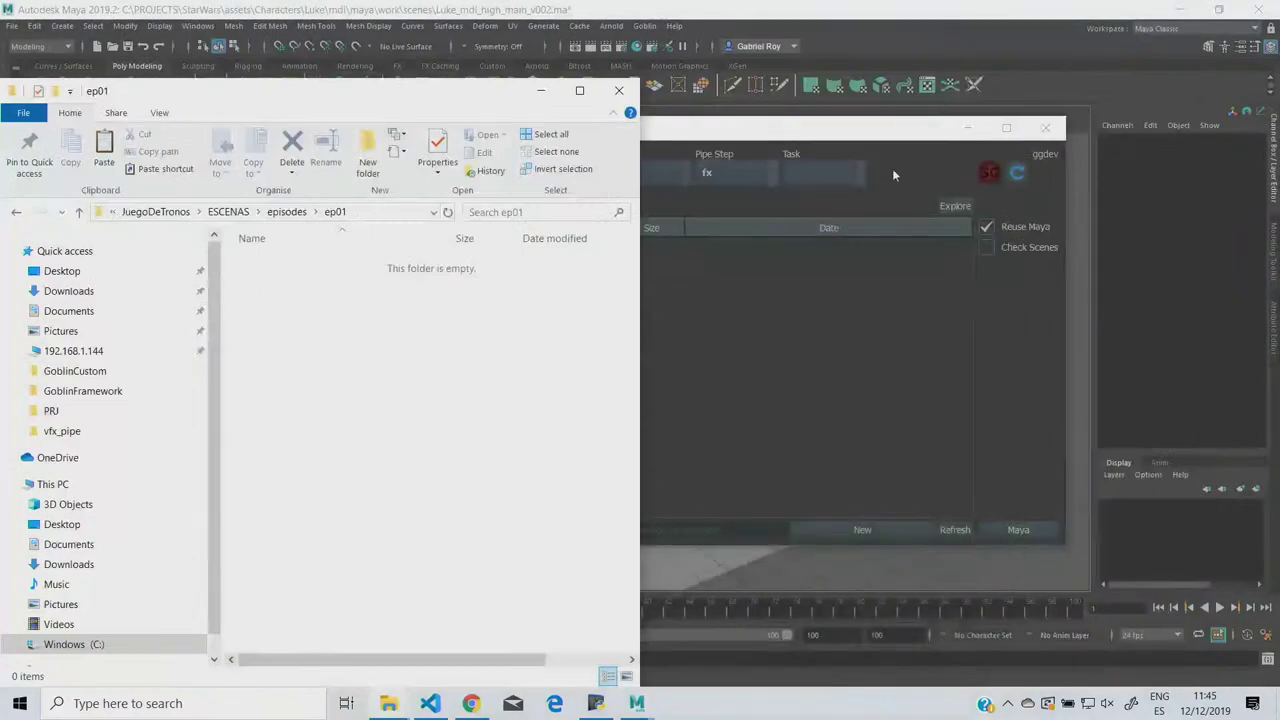
click(745, 317)
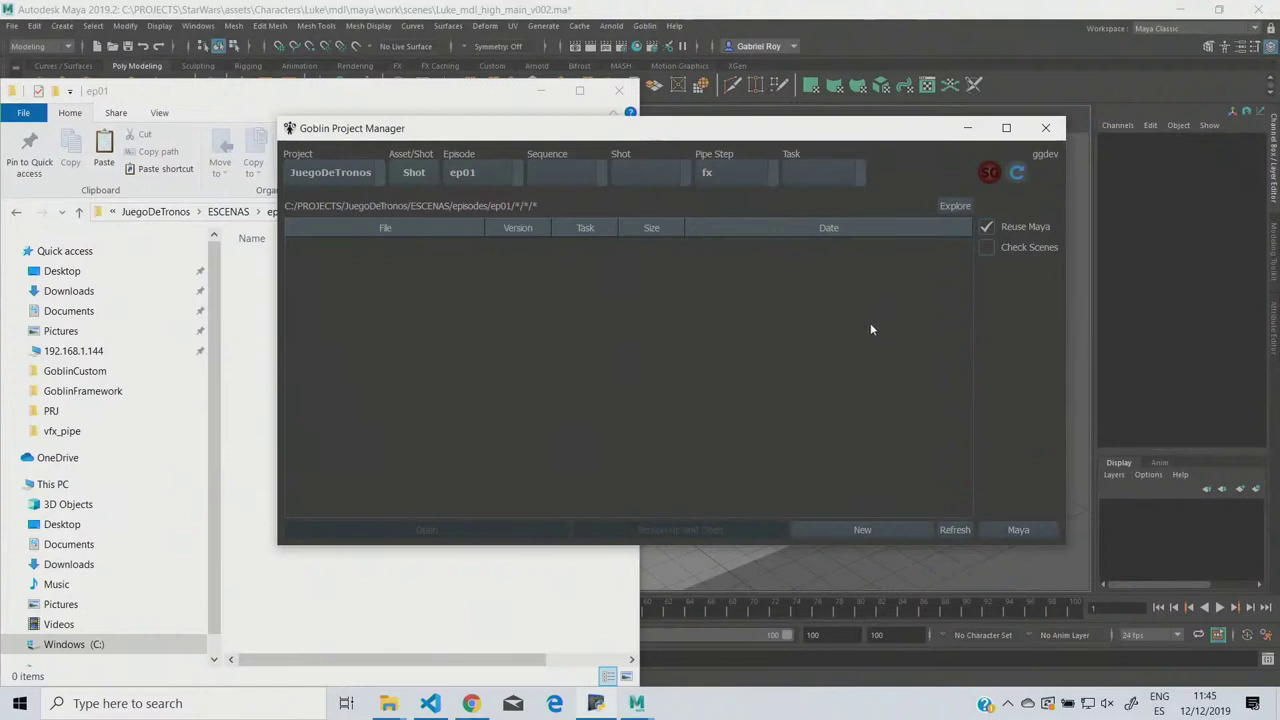
click(360, 175)
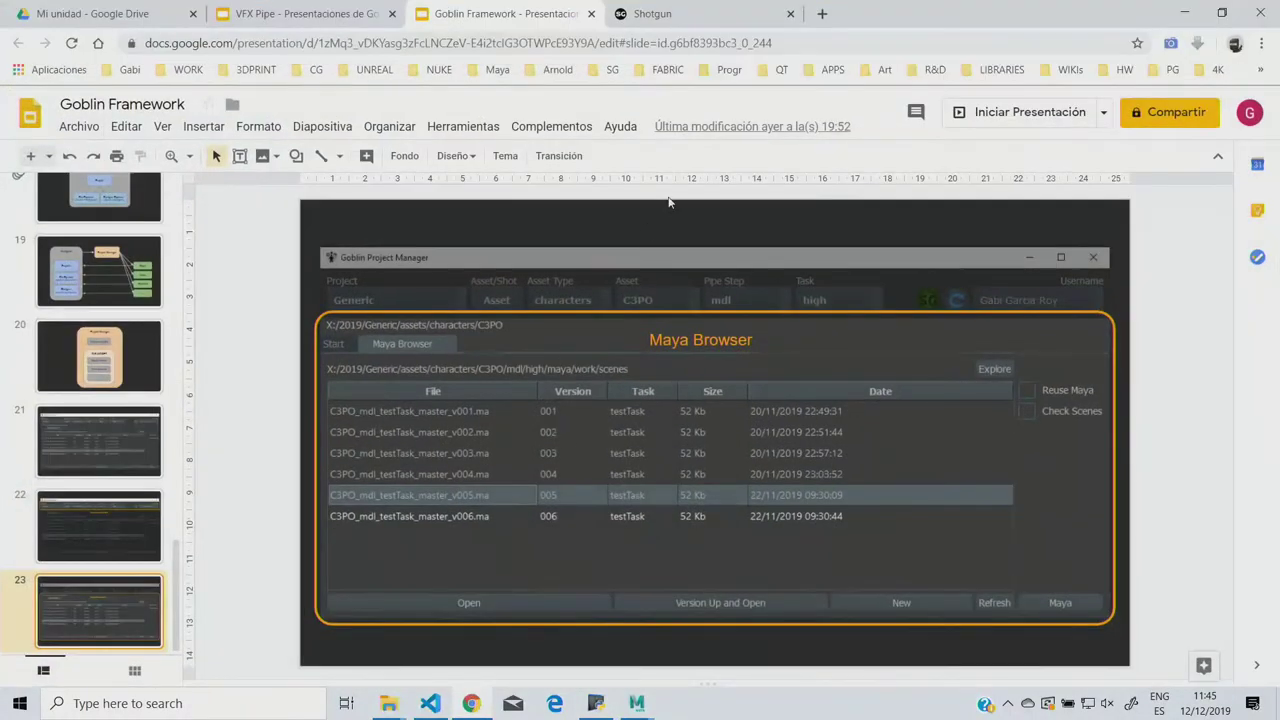
click(683, 24)
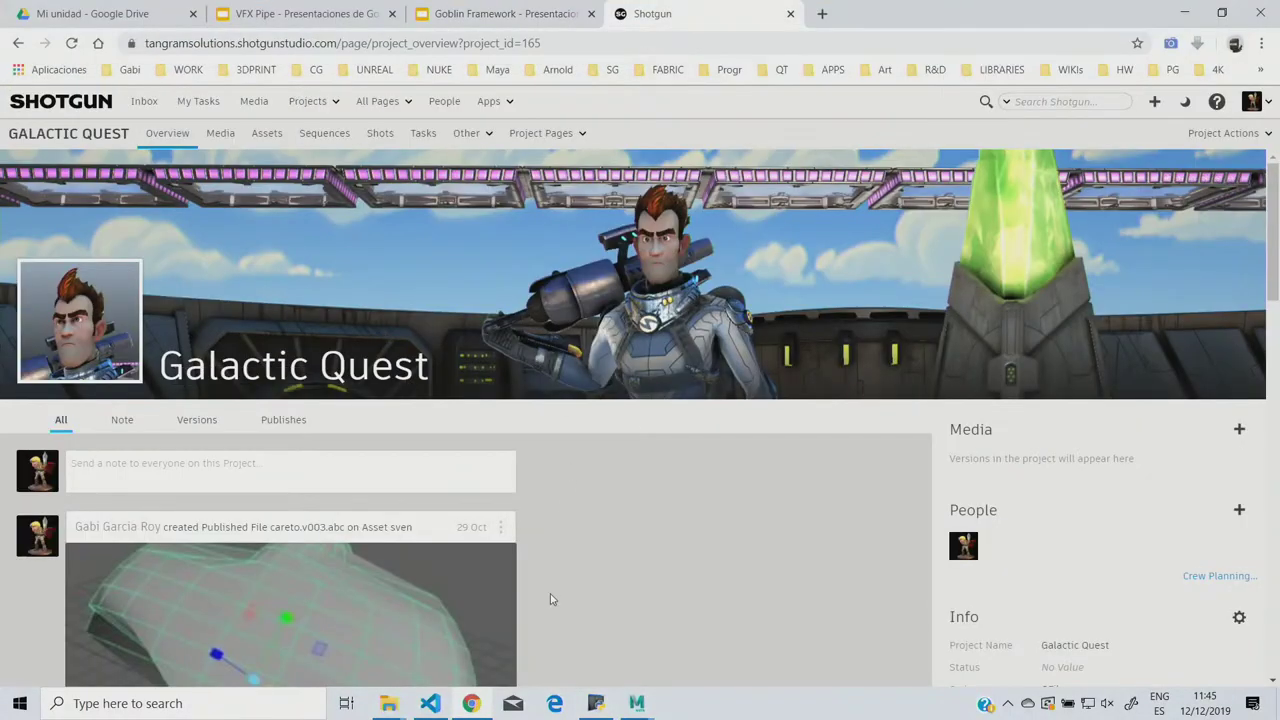
Step: Switch to the Goblin Project Manager, change the project to GalacticQuest and reposition its window
click(622, 705)
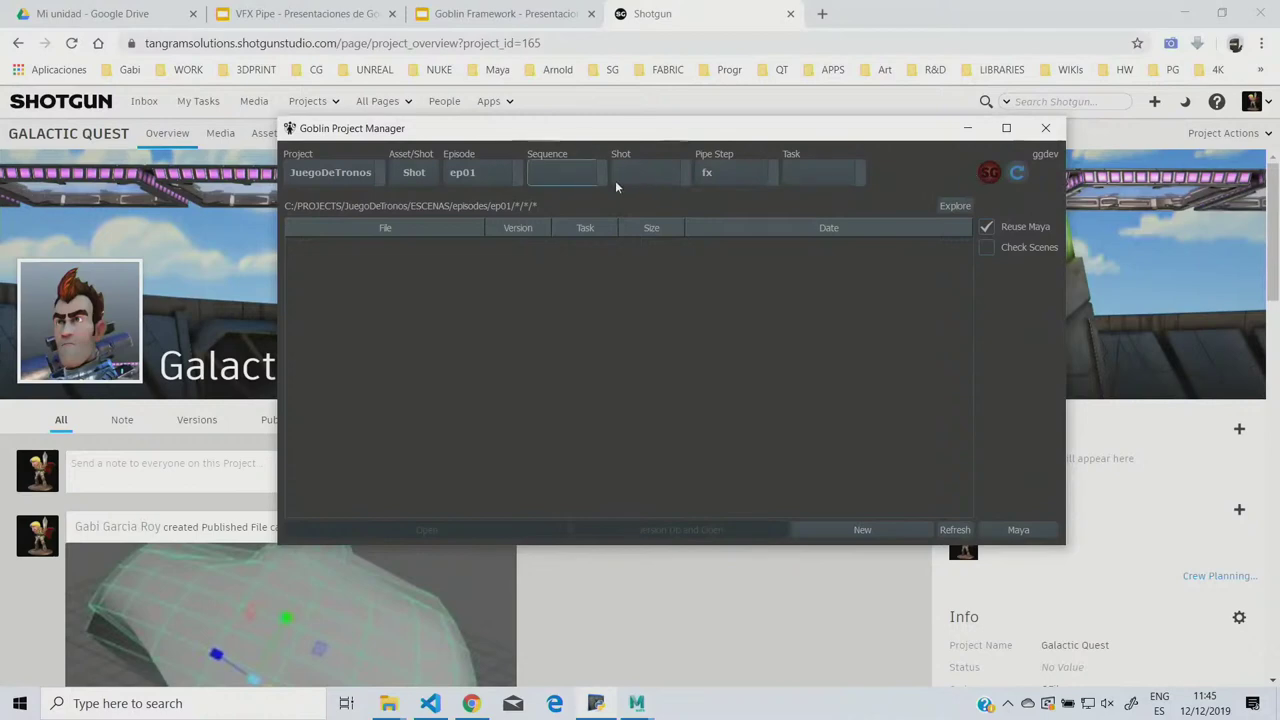
click(332, 173)
click(335, 193)
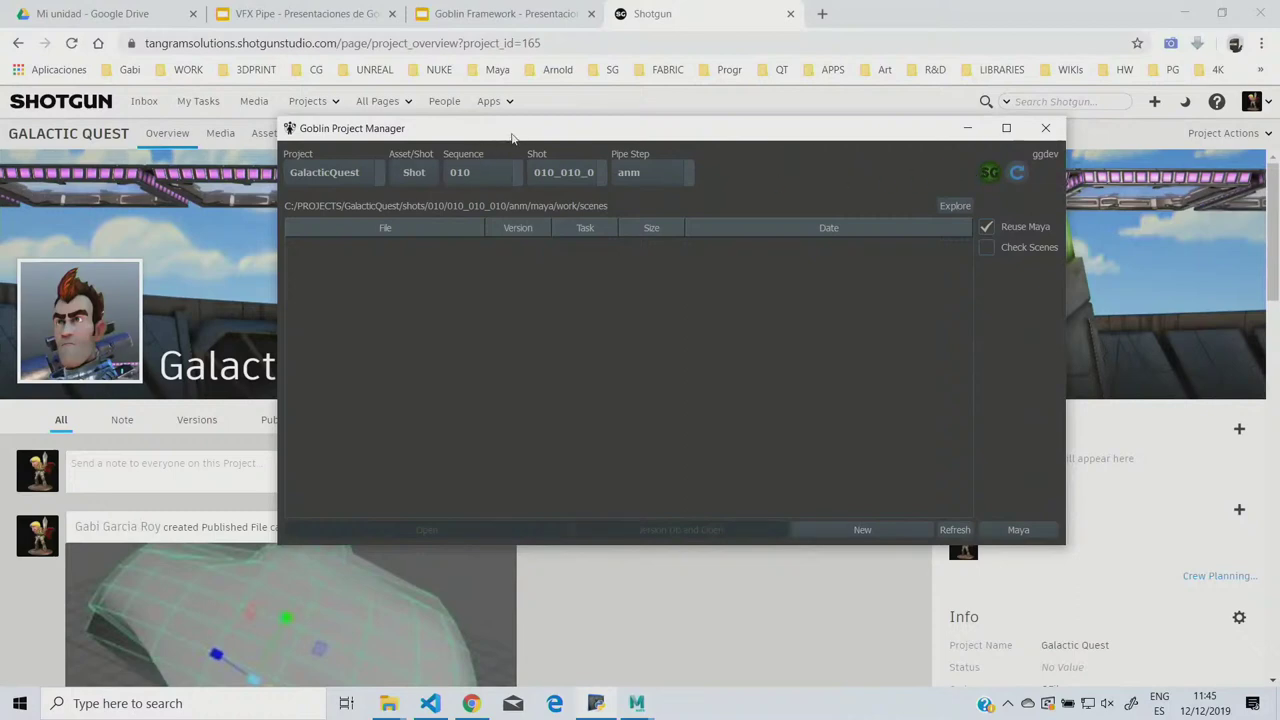
drag(512, 137, 664, 136)
Step: Switch to File Explorer and browse PROJECTS/GalacticQuest/assets/Character to check the existing asset folders
mouse_move(388, 695)
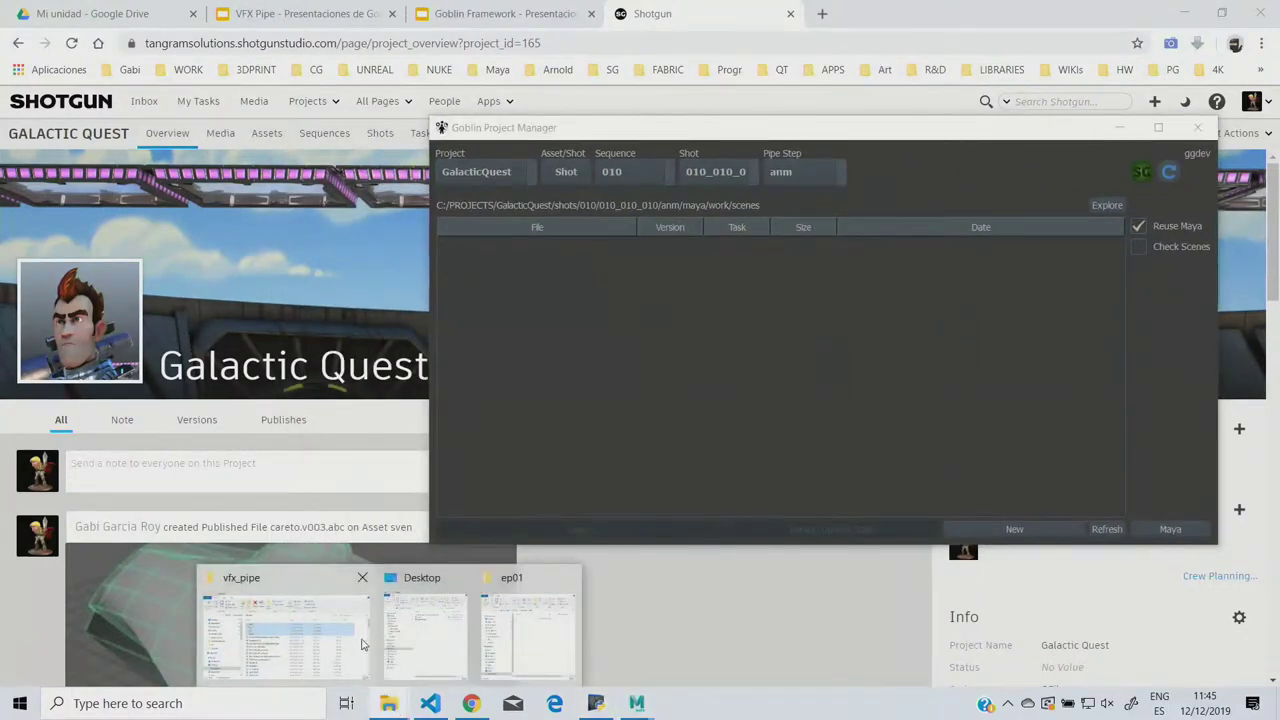
click(505, 610)
click(160, 212)
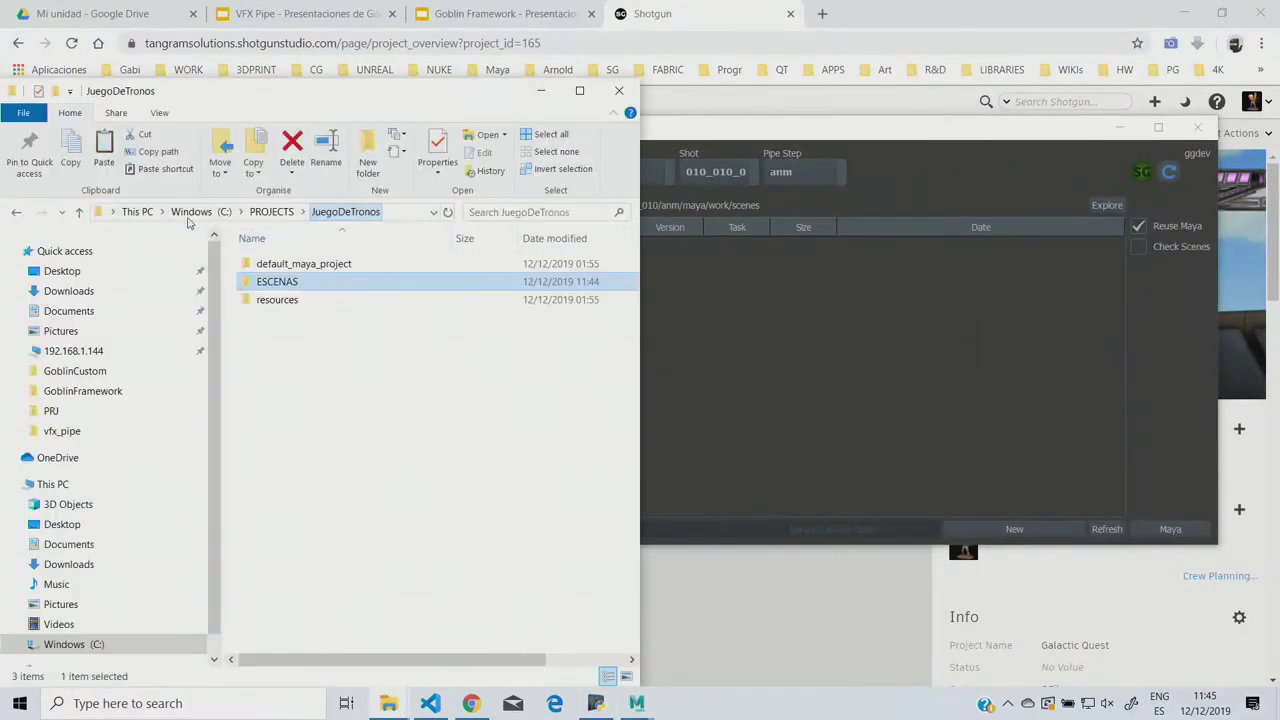
click(272, 212)
double_click(303, 265)
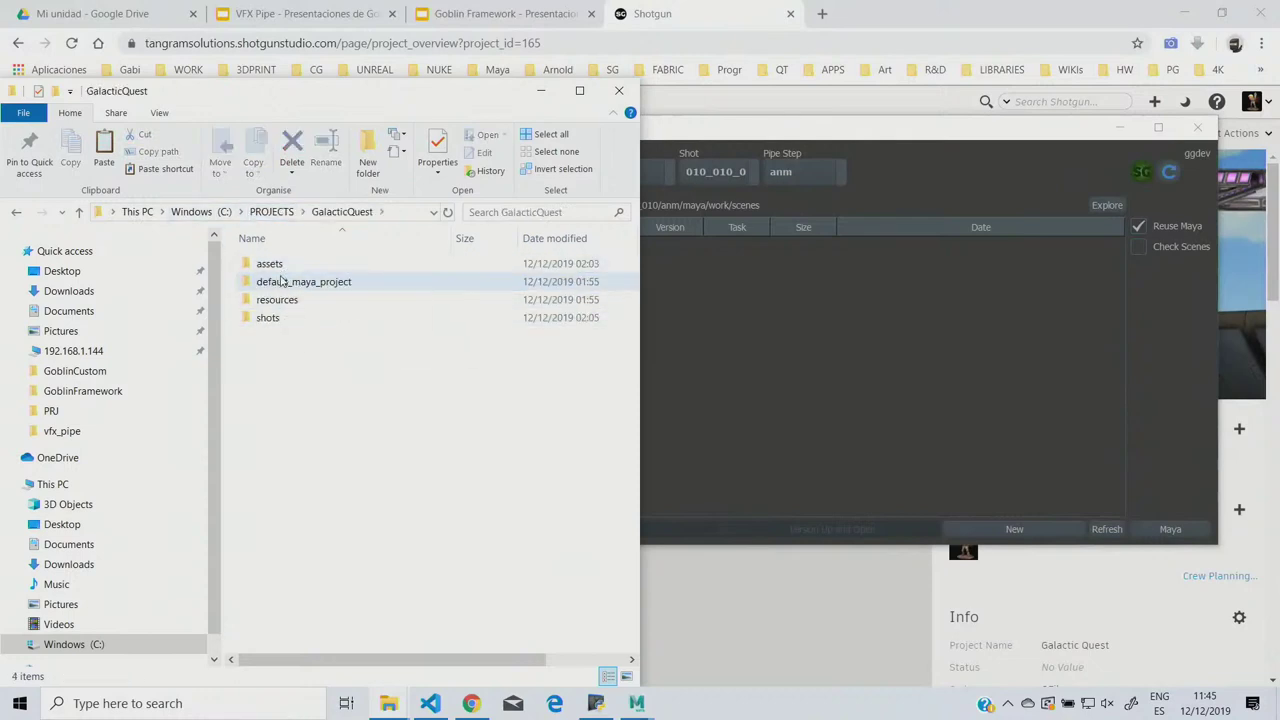
double_click(270, 264)
double_click(284, 266)
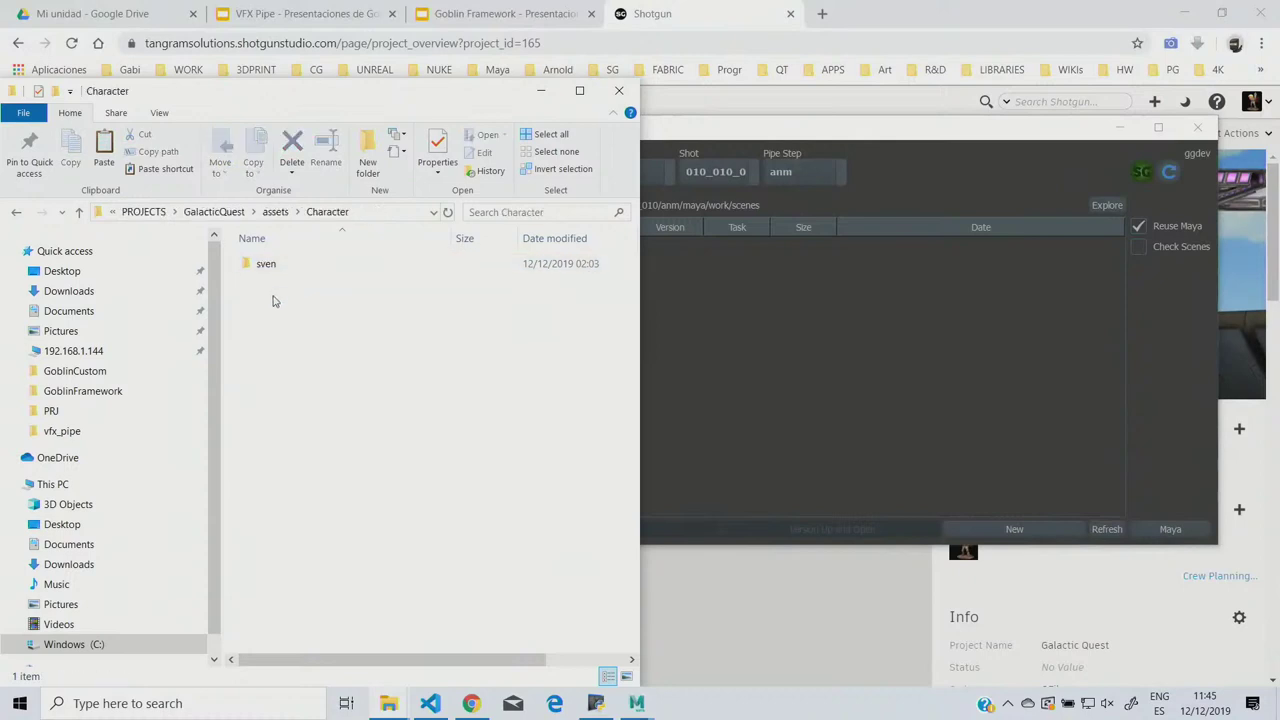
click(277, 266)
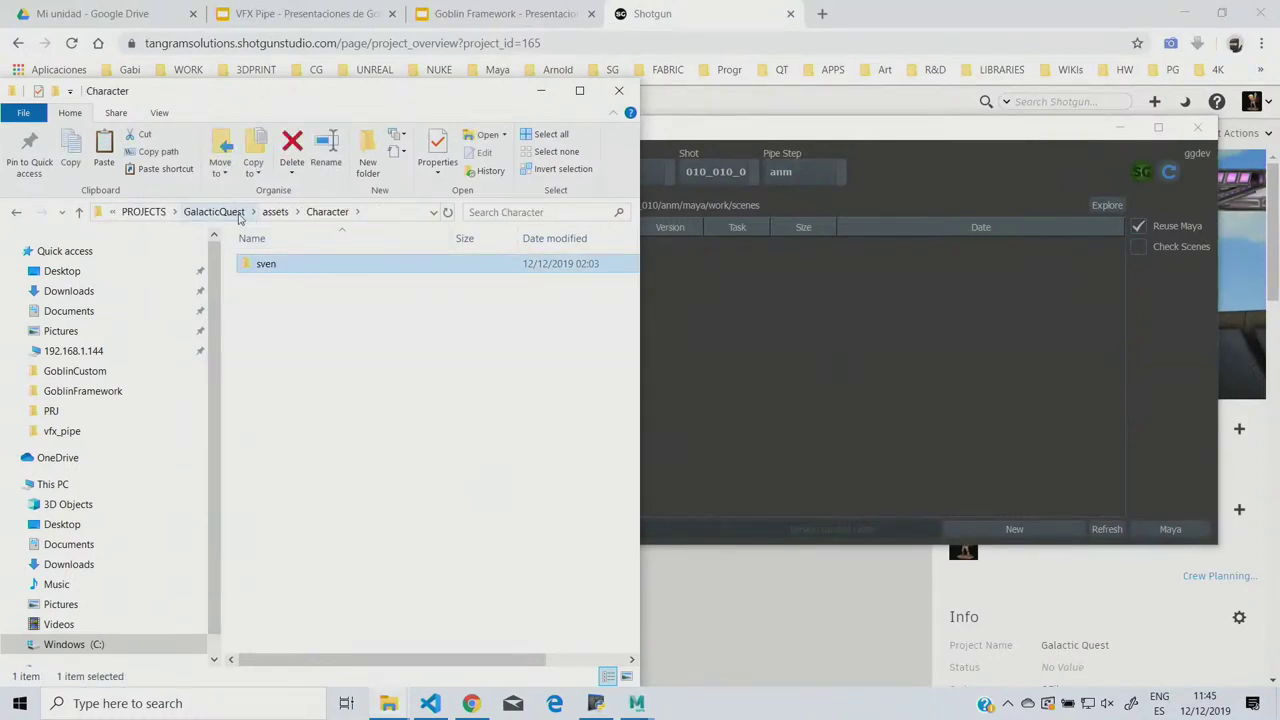
click(330, 325)
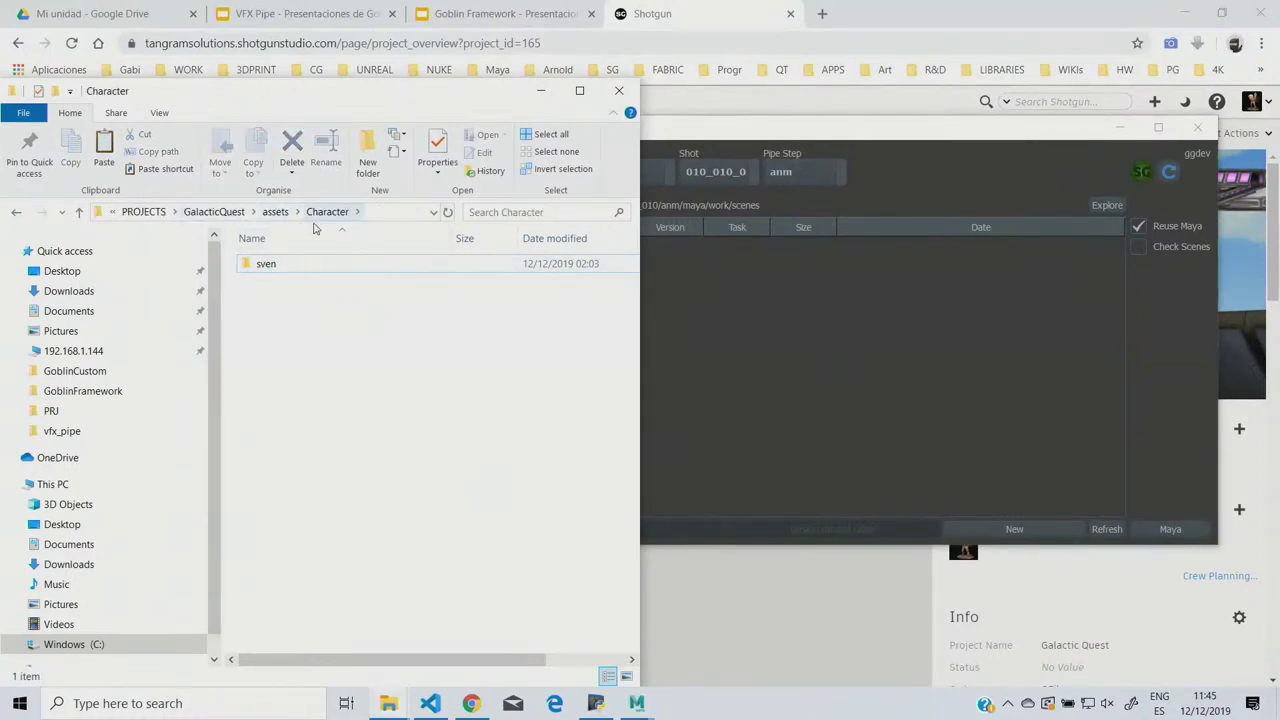
Step: Return to the Goblin Project Manager, switch GalacticQuest from shots to assets and check the available Character assets
click(808, 304)
drag(665, 130, 627, 127)
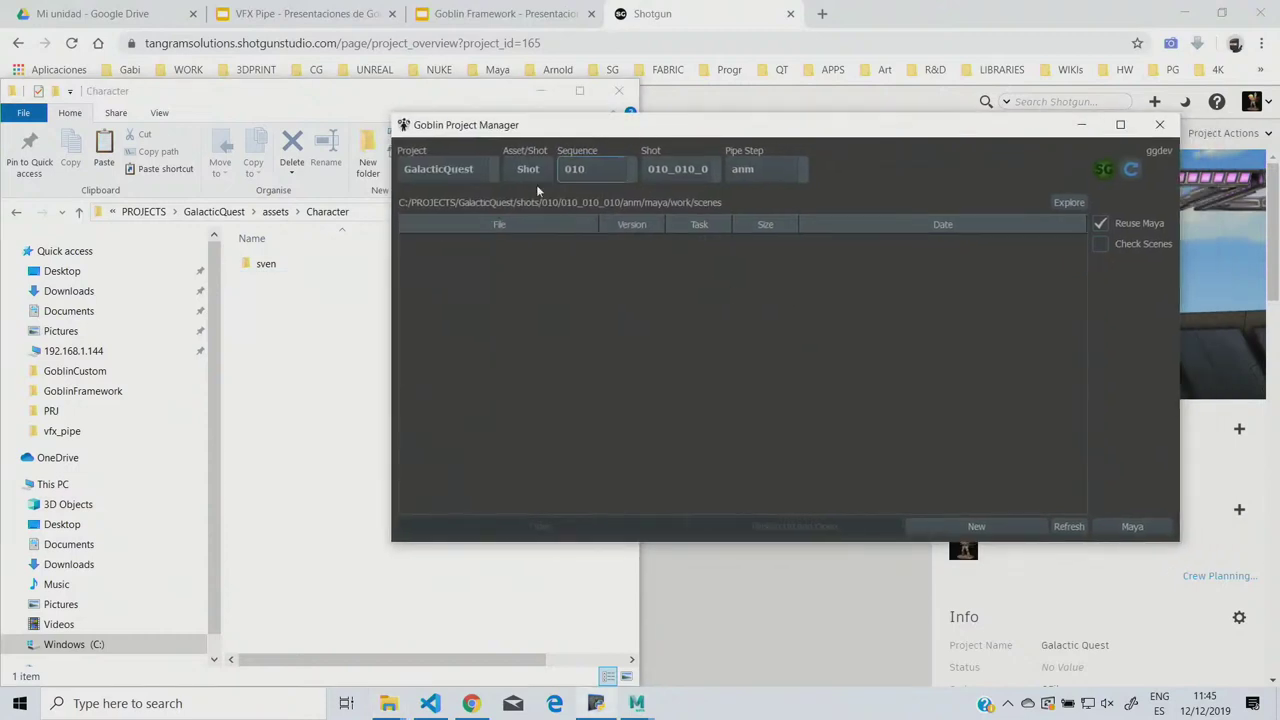
click(530, 169)
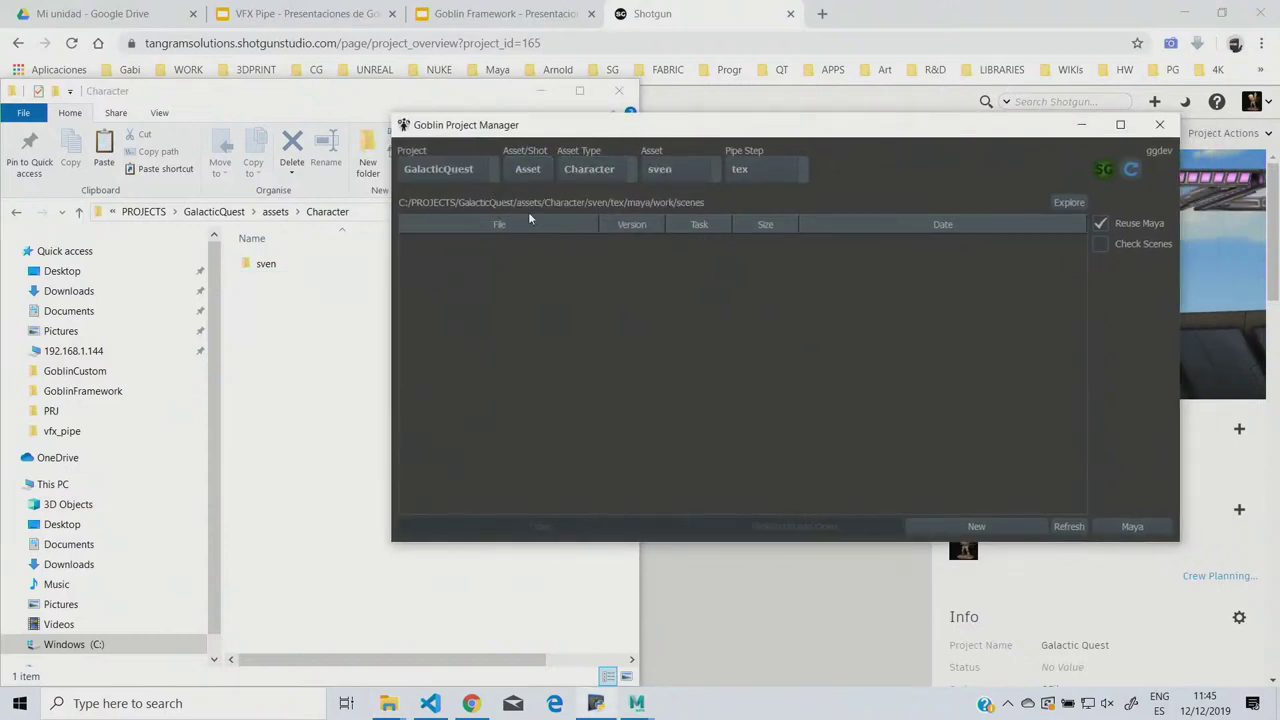
click(670, 171)
click(869, 293)
Step: Switch to Chrome, create an asset named mary in Galactic Quest's Shotgun assets and set its type to Character
click(474, 704)
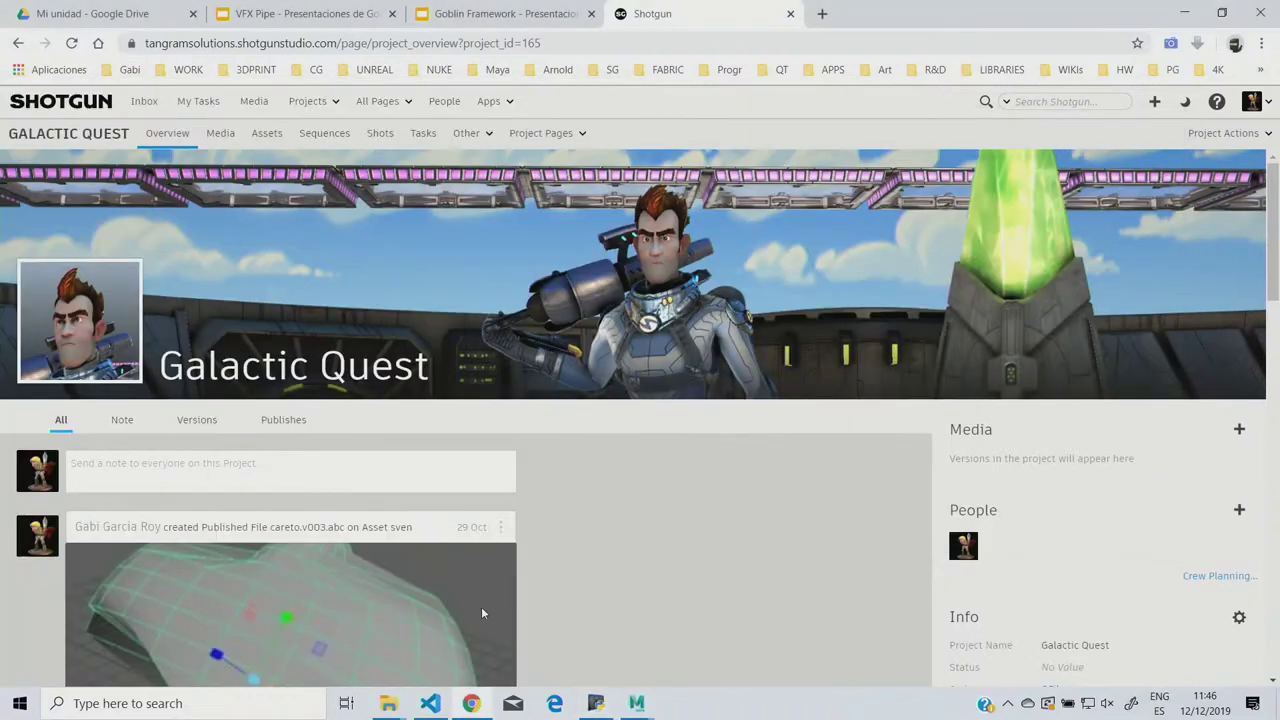
click(268, 138)
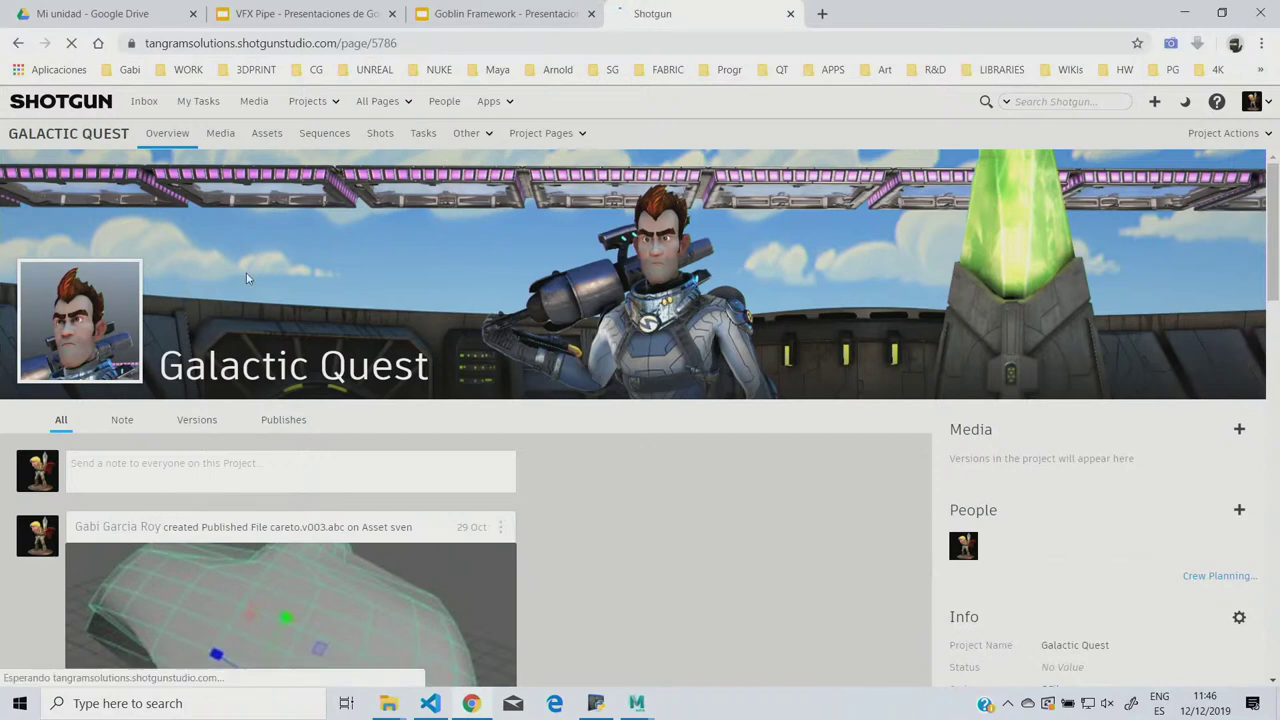
click(268, 138)
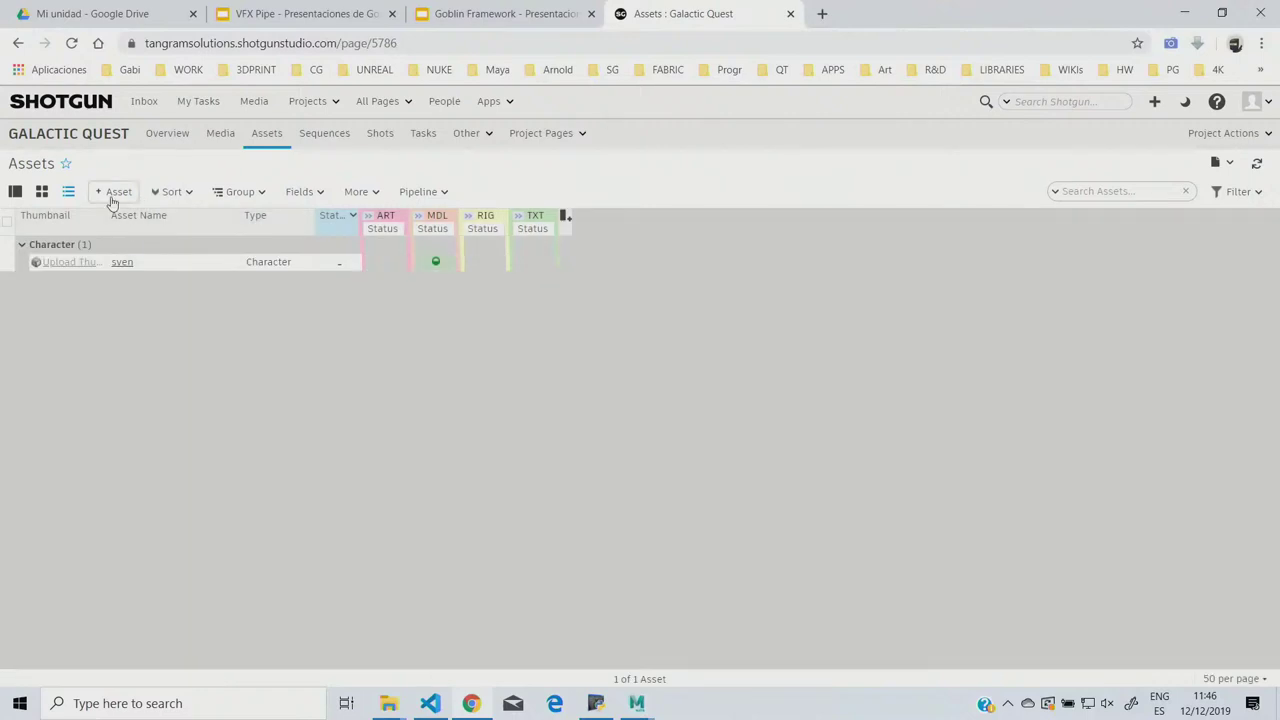
click(114, 191)
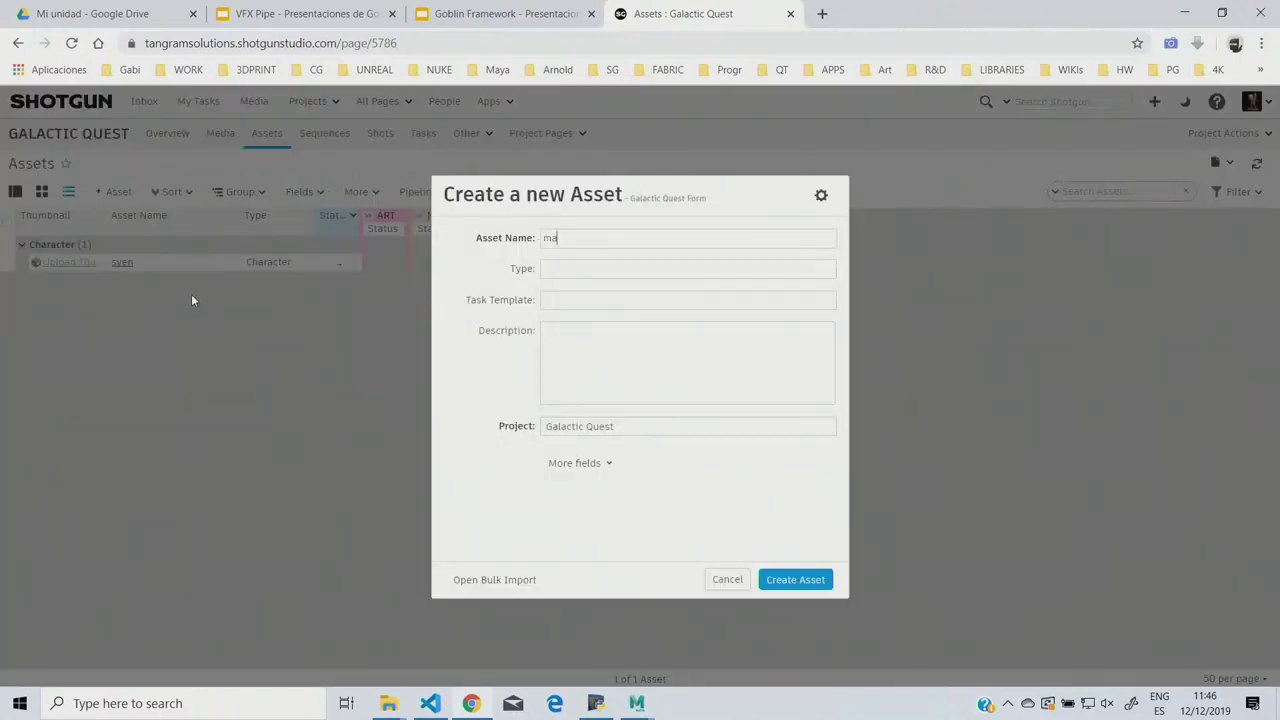
click(787, 581)
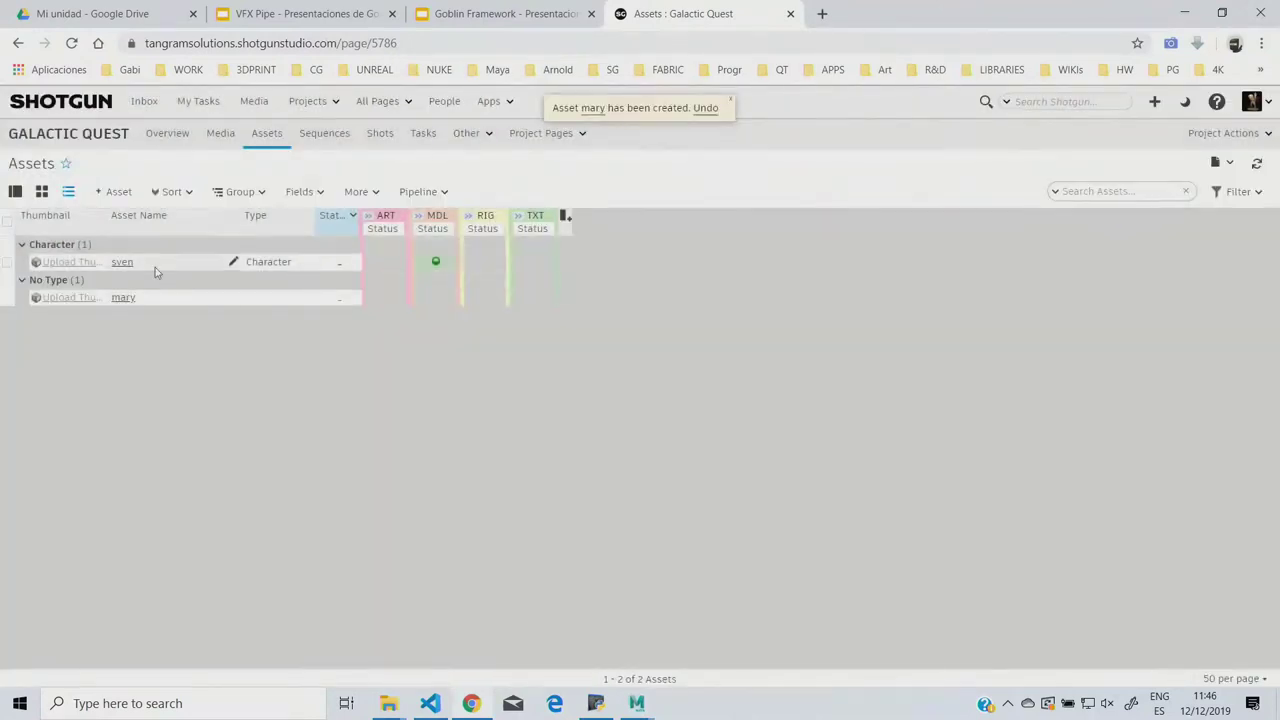
click(298, 299)
click(307, 319)
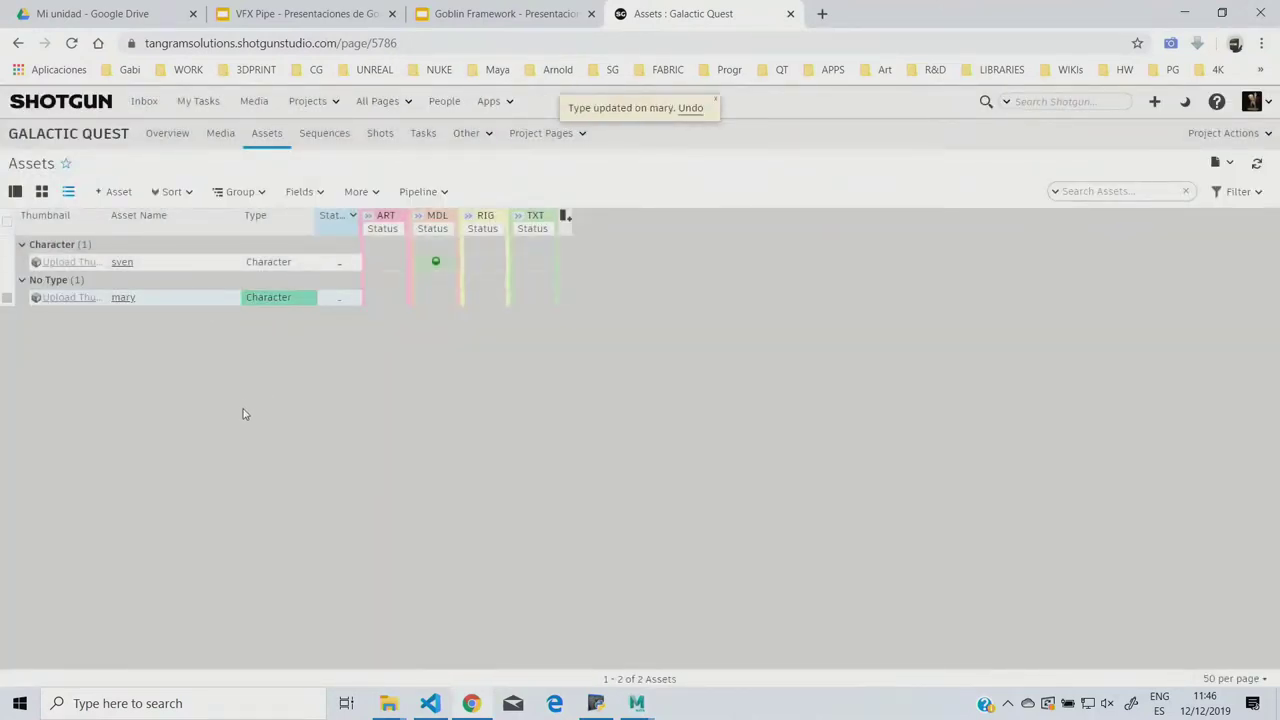
Step: Check the Character asset list in the Goblin Project Manager, and compare it with the Character folder in File Explorer
click(595, 703)
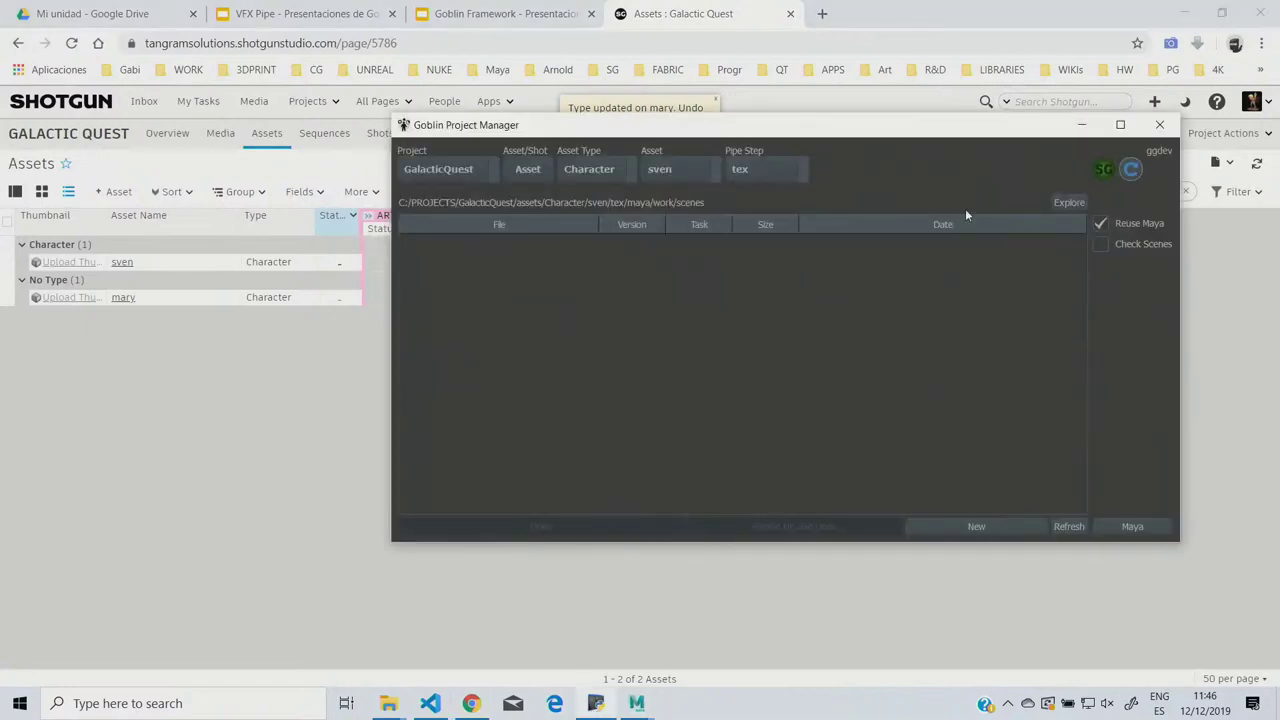
click(680, 169)
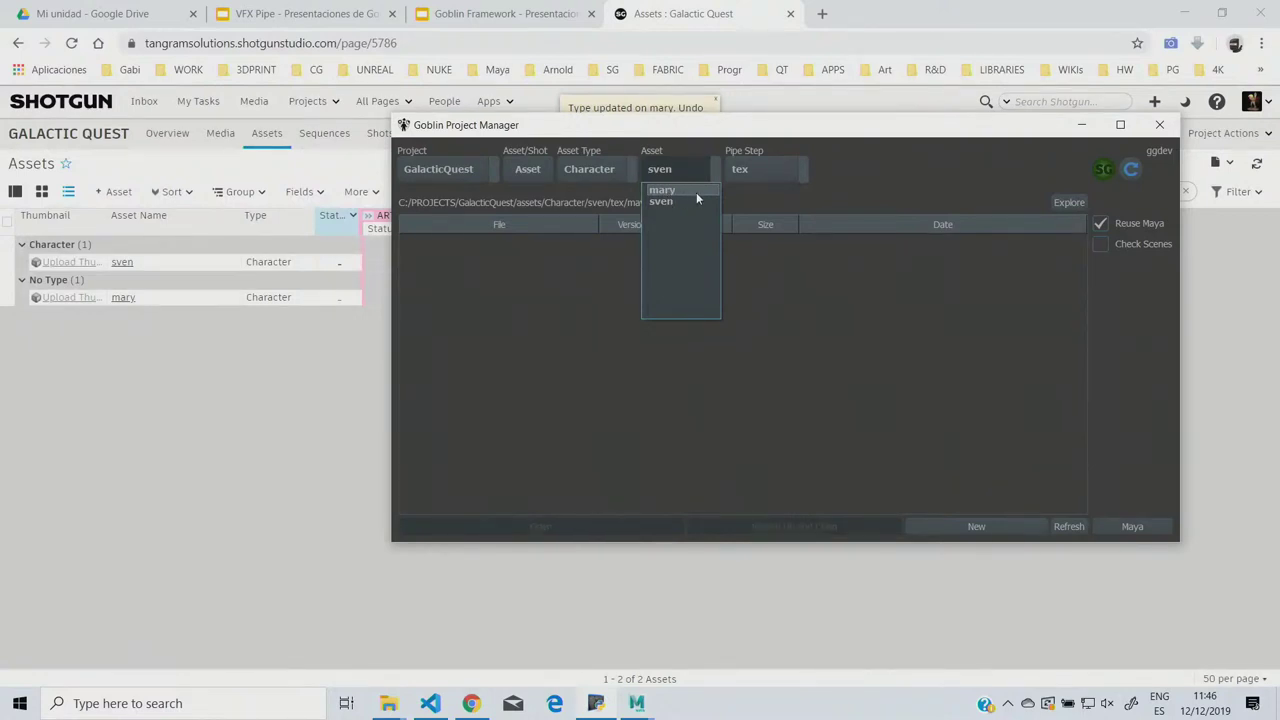
click(389, 703)
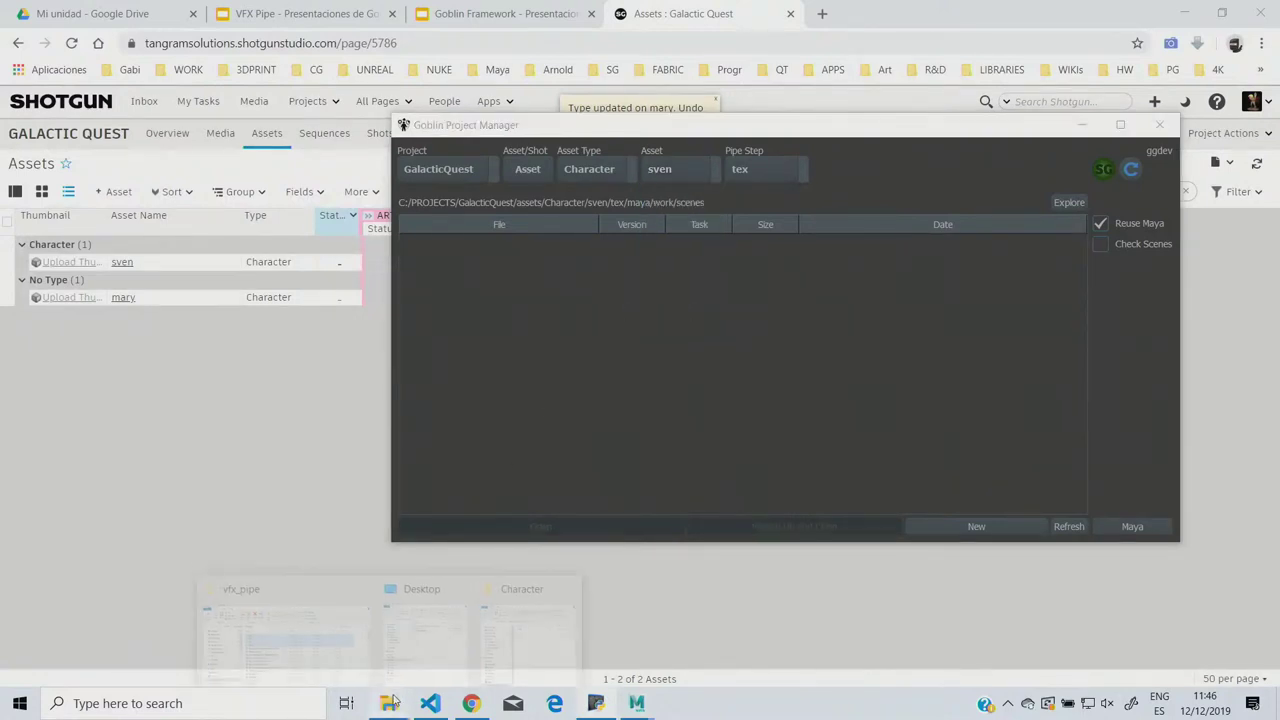
click(522, 628)
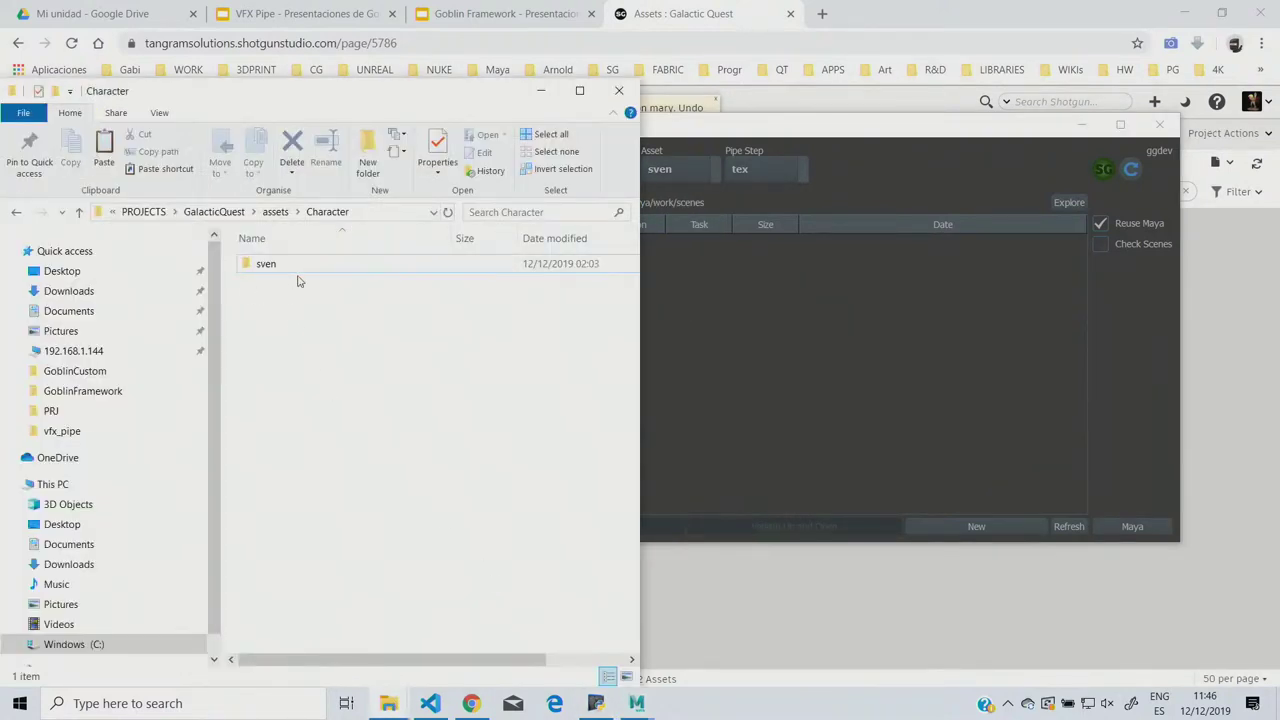
Step: Return to the Goblin Project Manager and select the asset mary with pipe step mdl
click(703, 255)
click(673, 172)
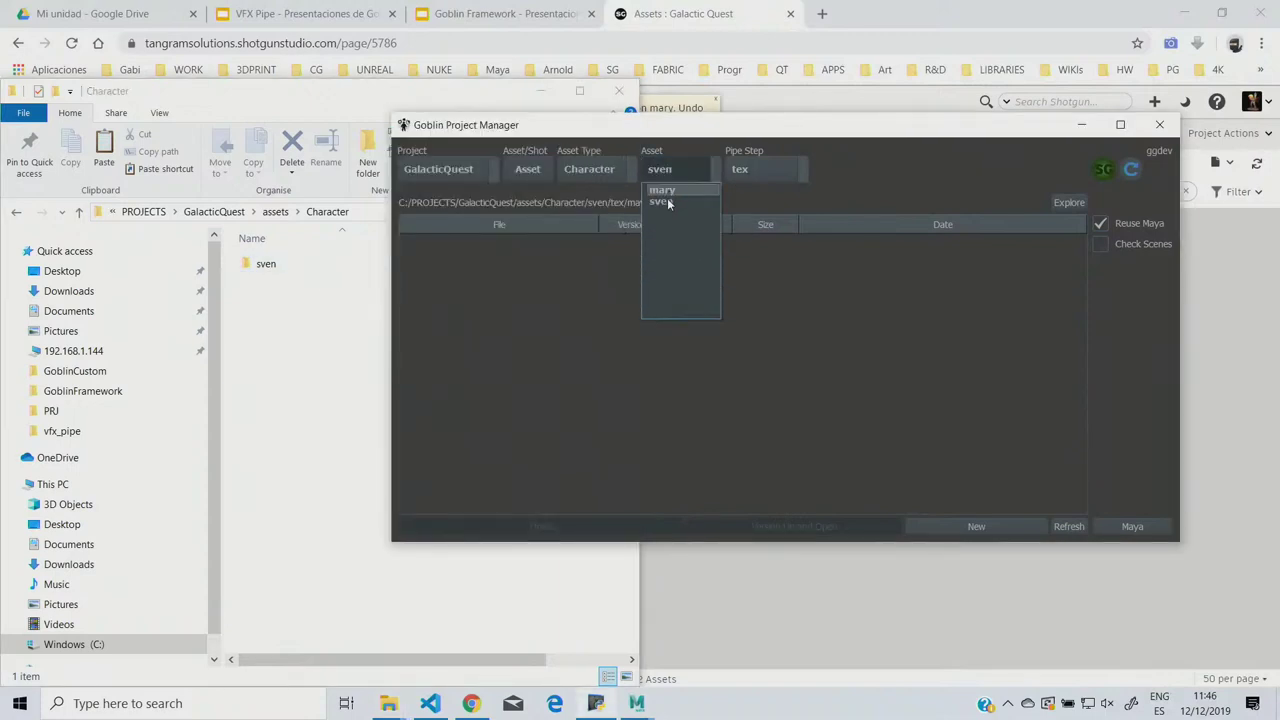
click(672, 192)
click(678, 170)
click(677, 191)
click(761, 180)
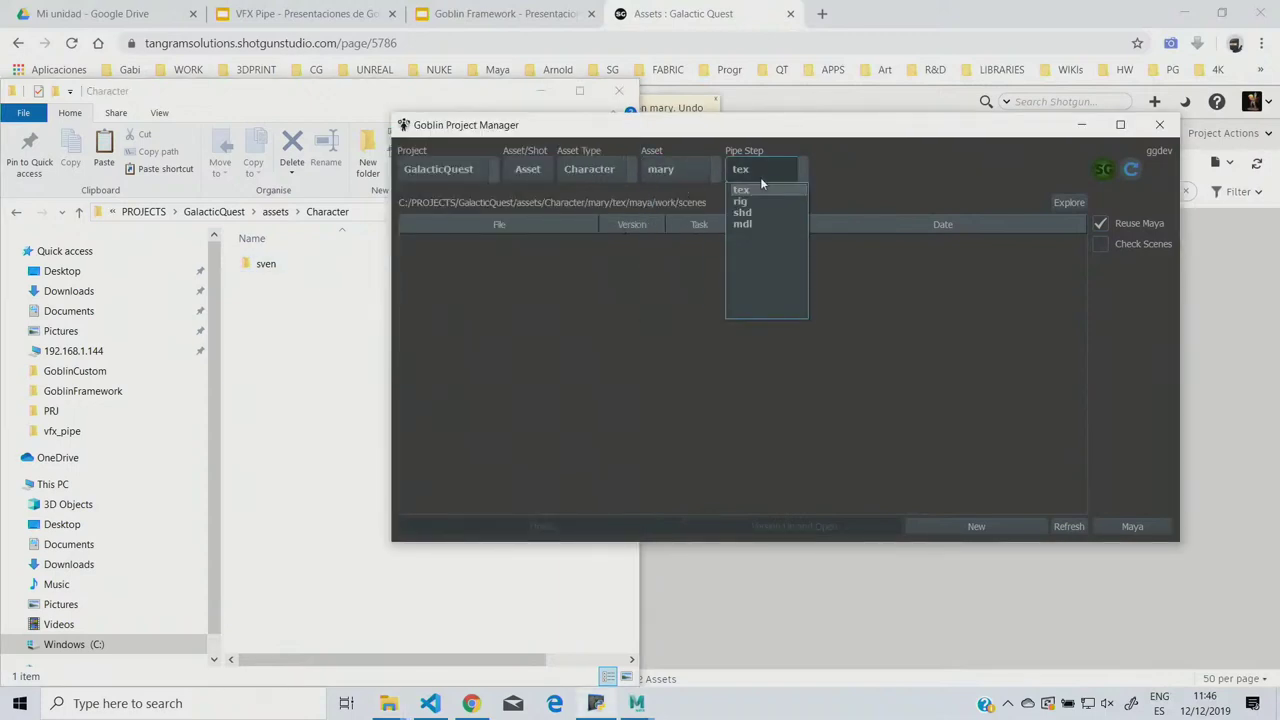
click(750, 223)
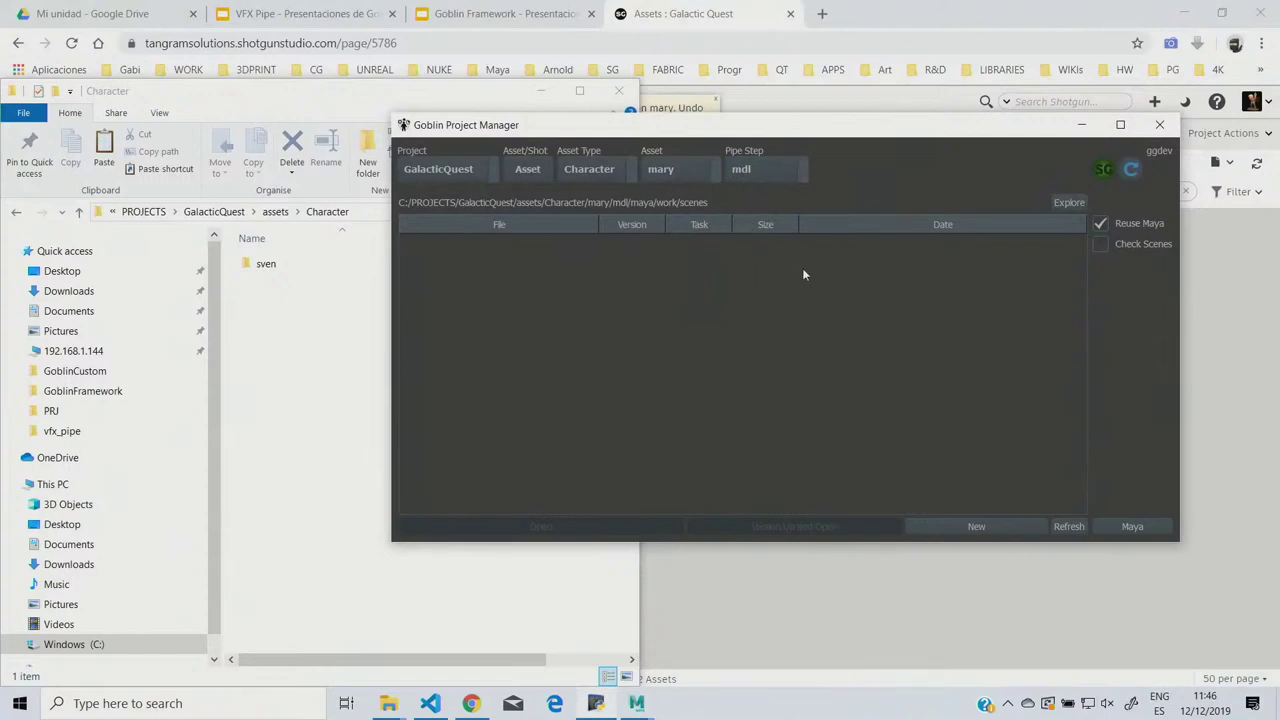
Step: Create a new scene file for mary with task high, name main and version 001, and select it in the file list
click(962, 526)
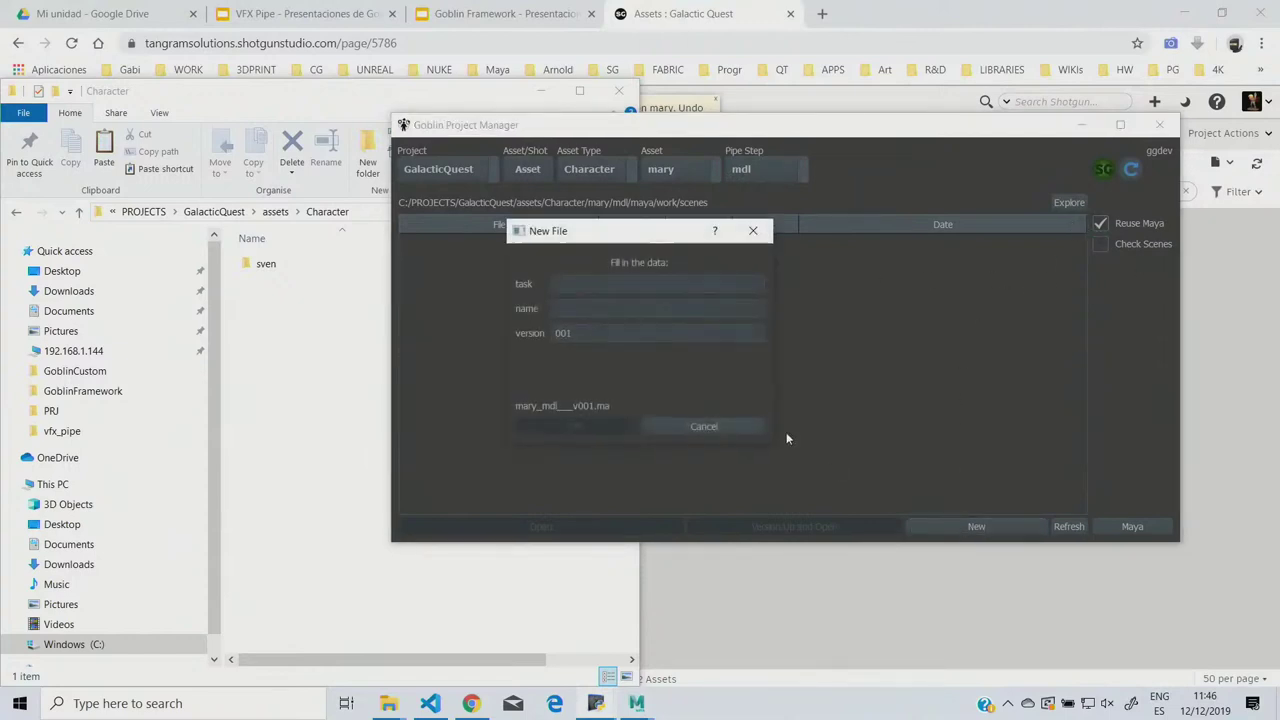
click(598, 283)
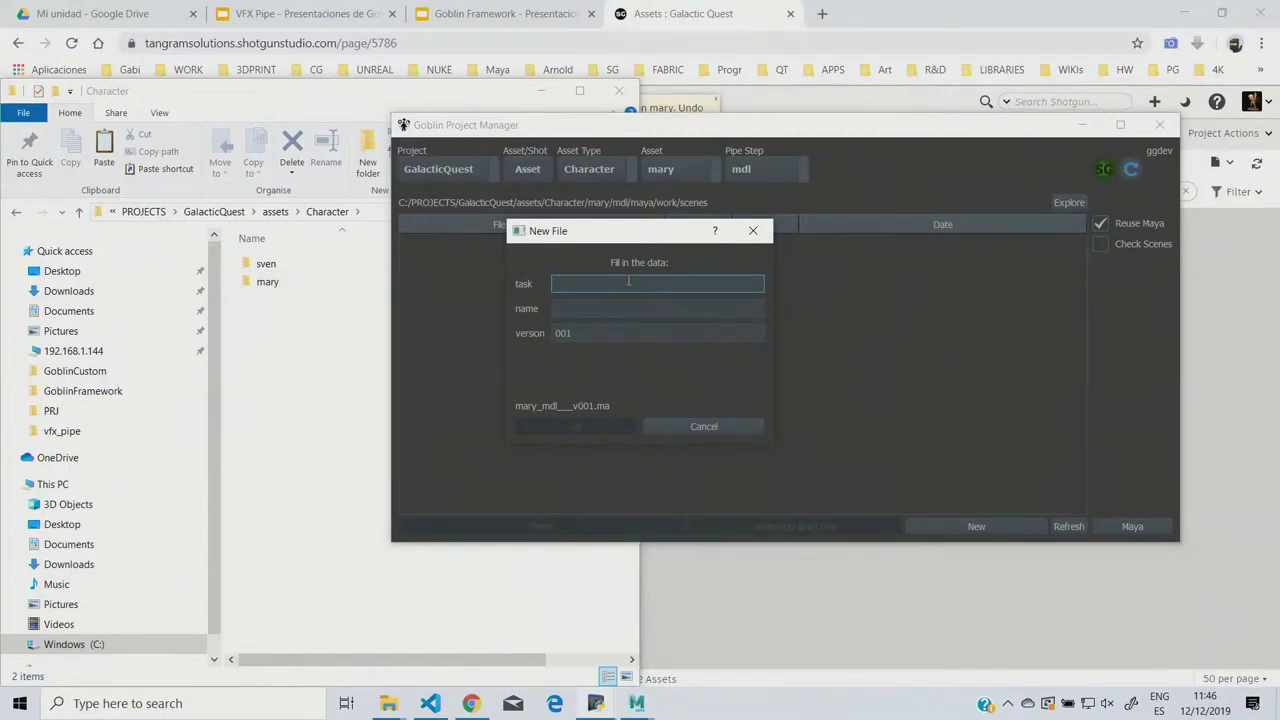
text(high)
click(601, 311)
text(main)
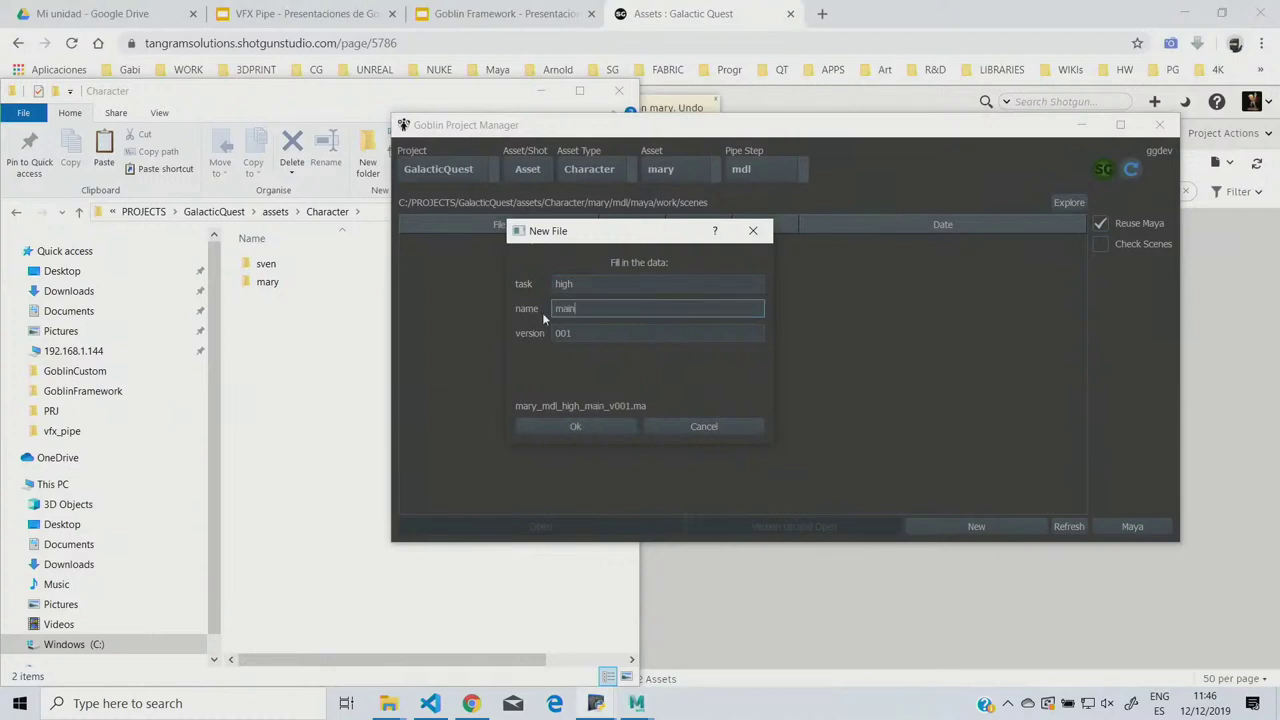
click(620, 427)
click(464, 244)
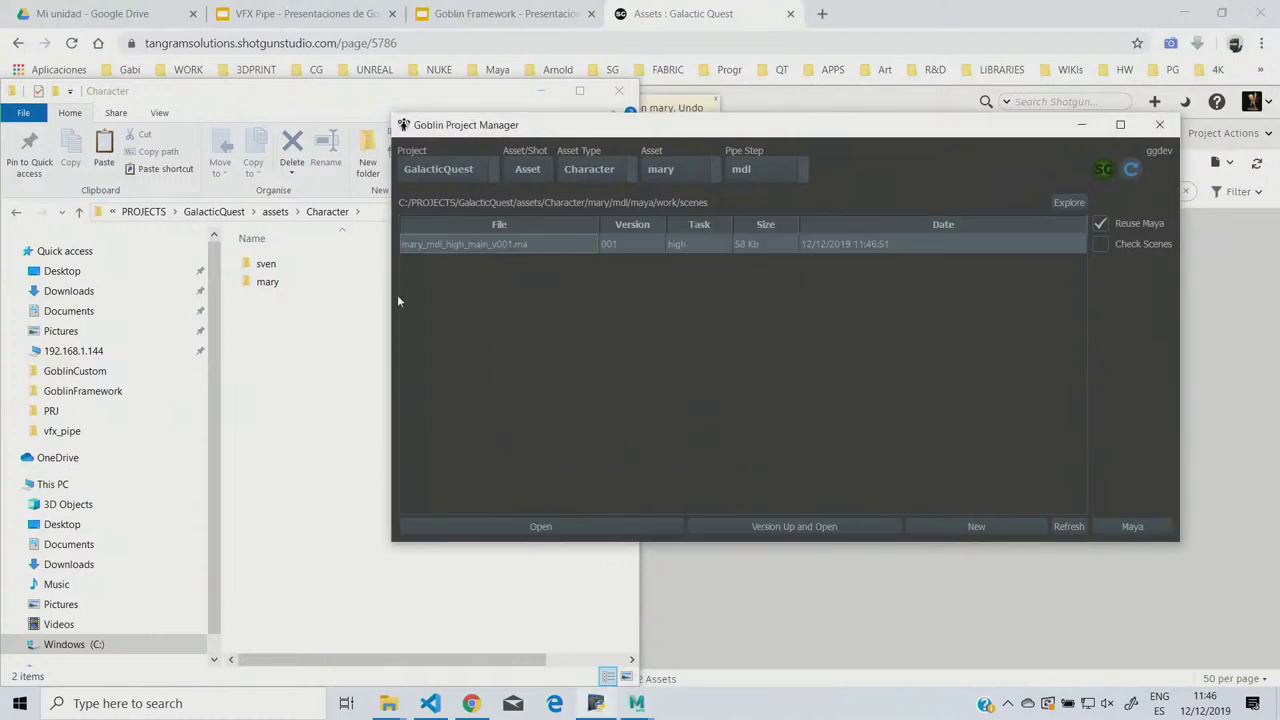
Step: Browse mary/mdl/maya/work in File Explorer, and recheck the Character asset list in the Goblin Project Manager
double_click(267, 281)
double_click(268, 263)
double_click(268, 263)
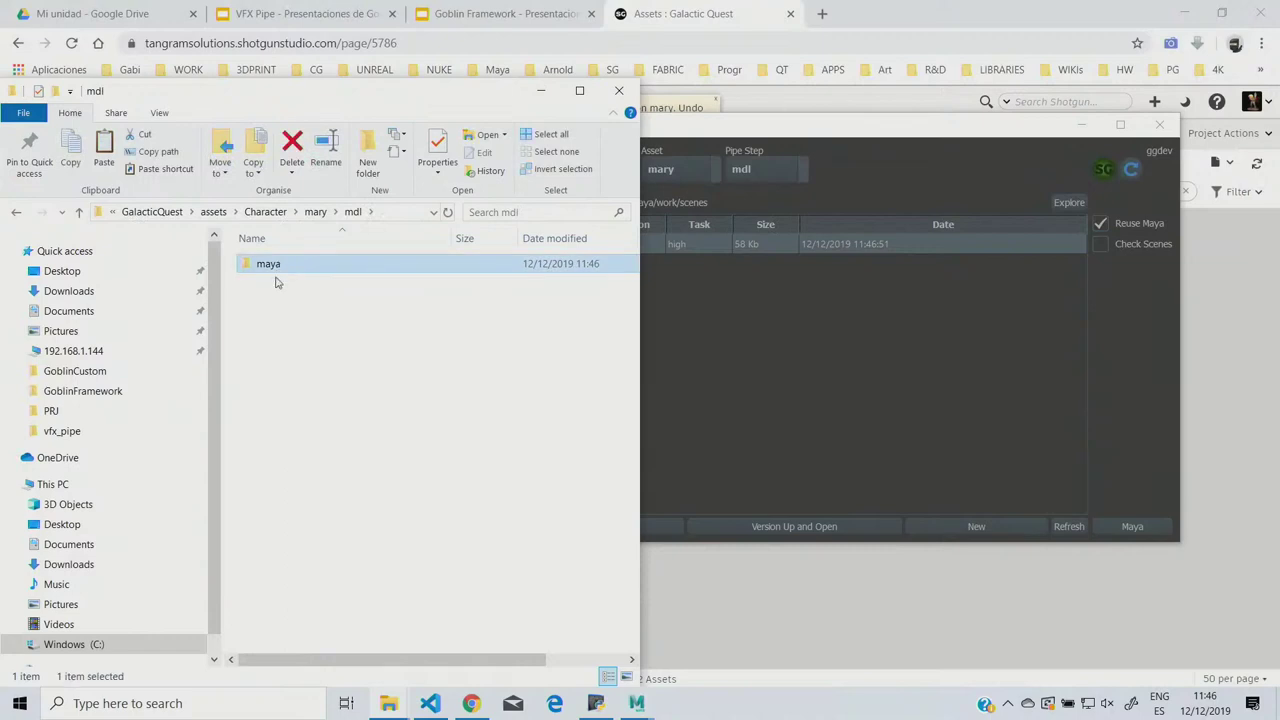
double_click(272, 264)
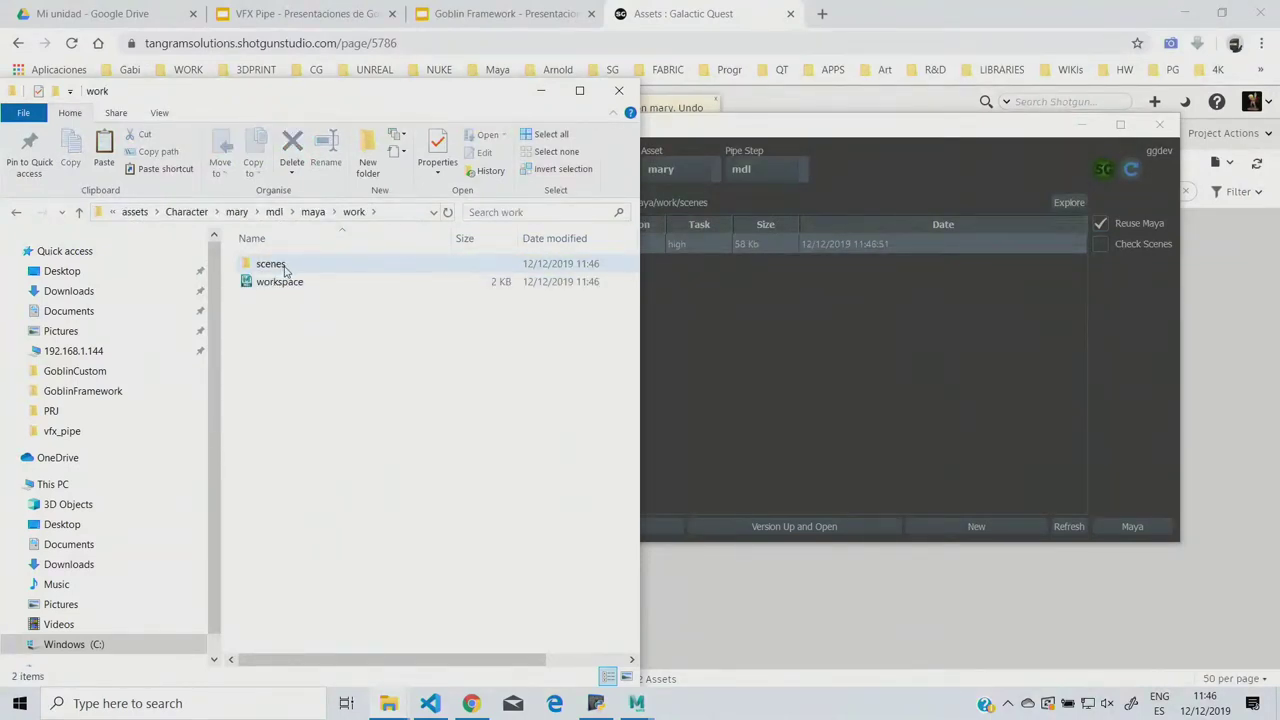
click(947, 322)
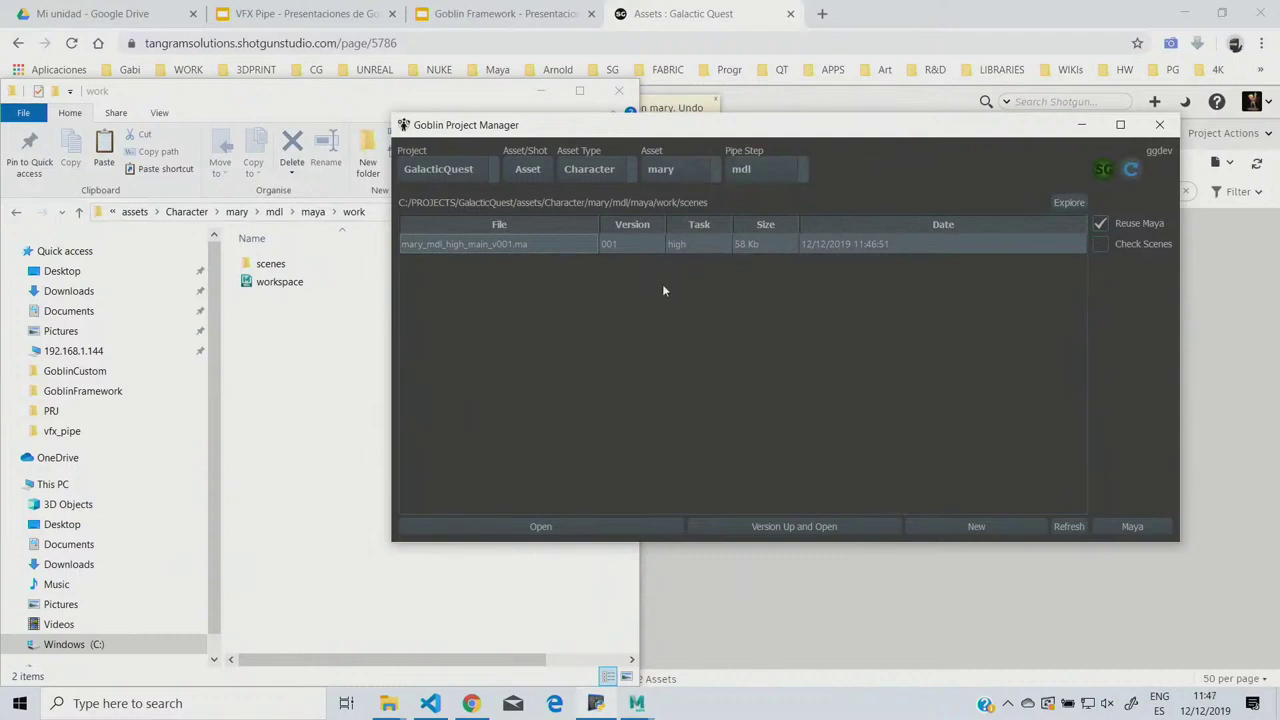
click(653, 176)
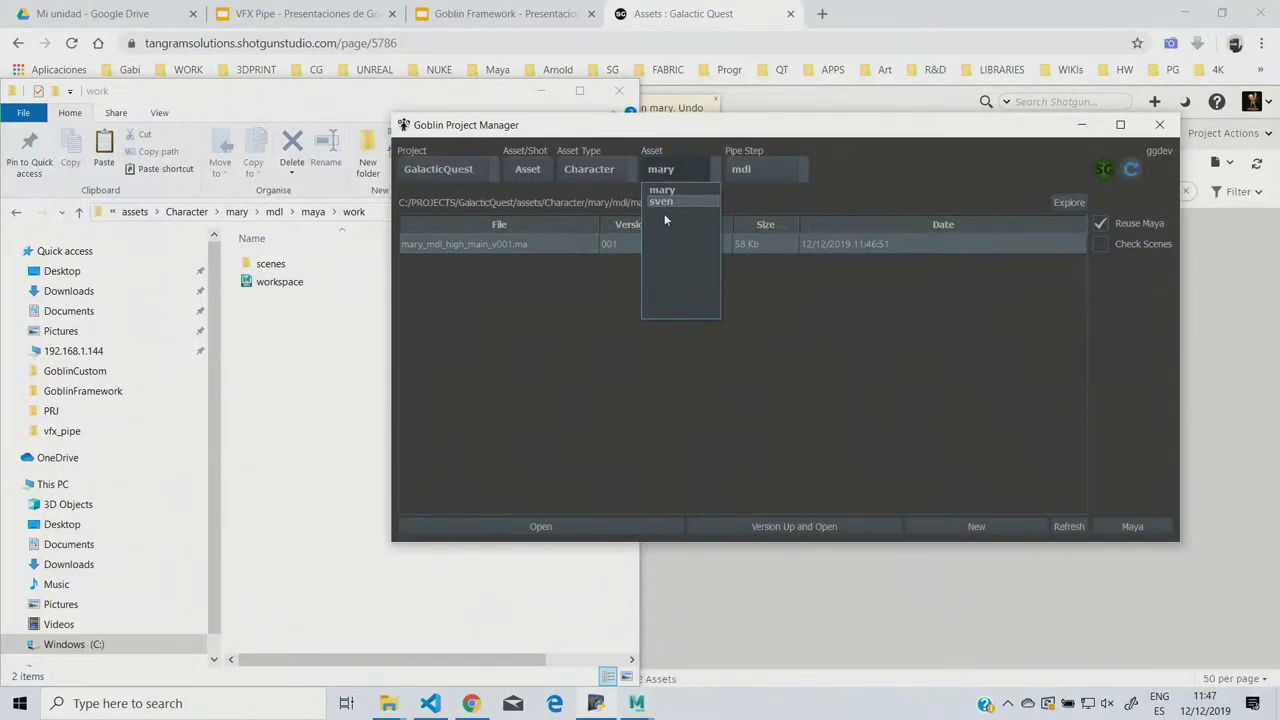
click(803, 328)
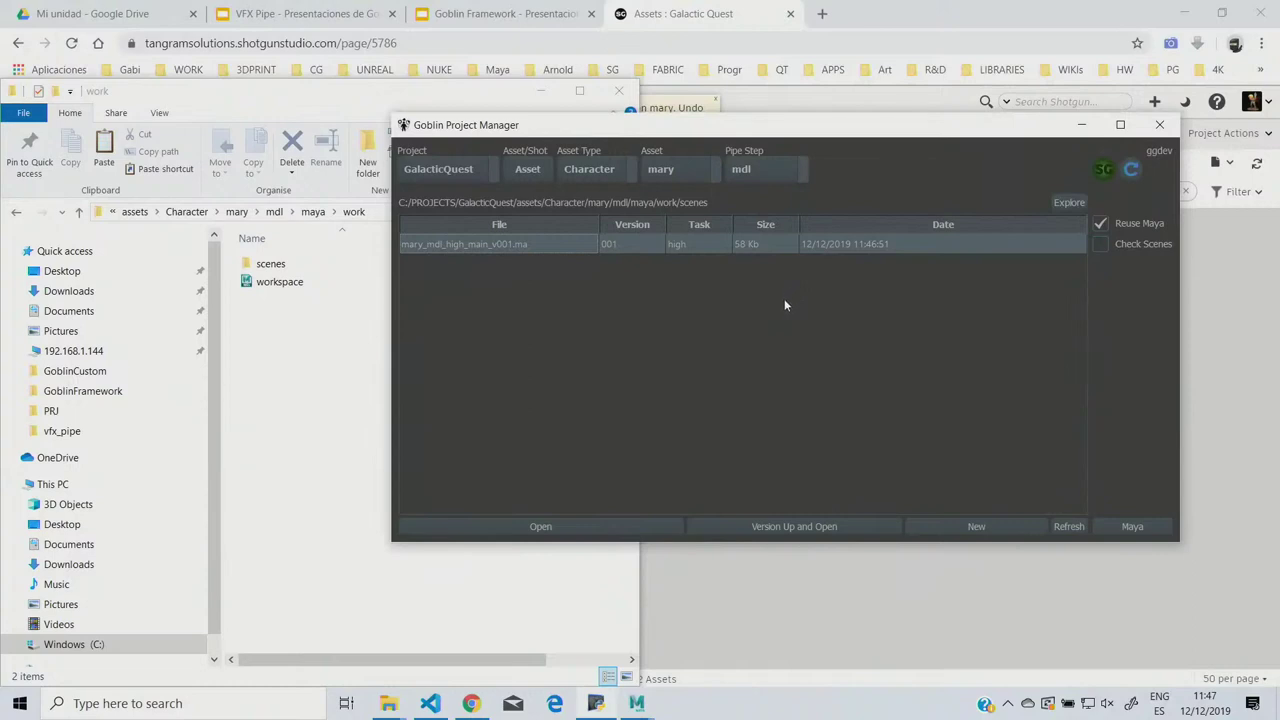
Step: Reposition the Goblin Project Manager, close it and quit Maya
drag(767, 143, 732, 164)
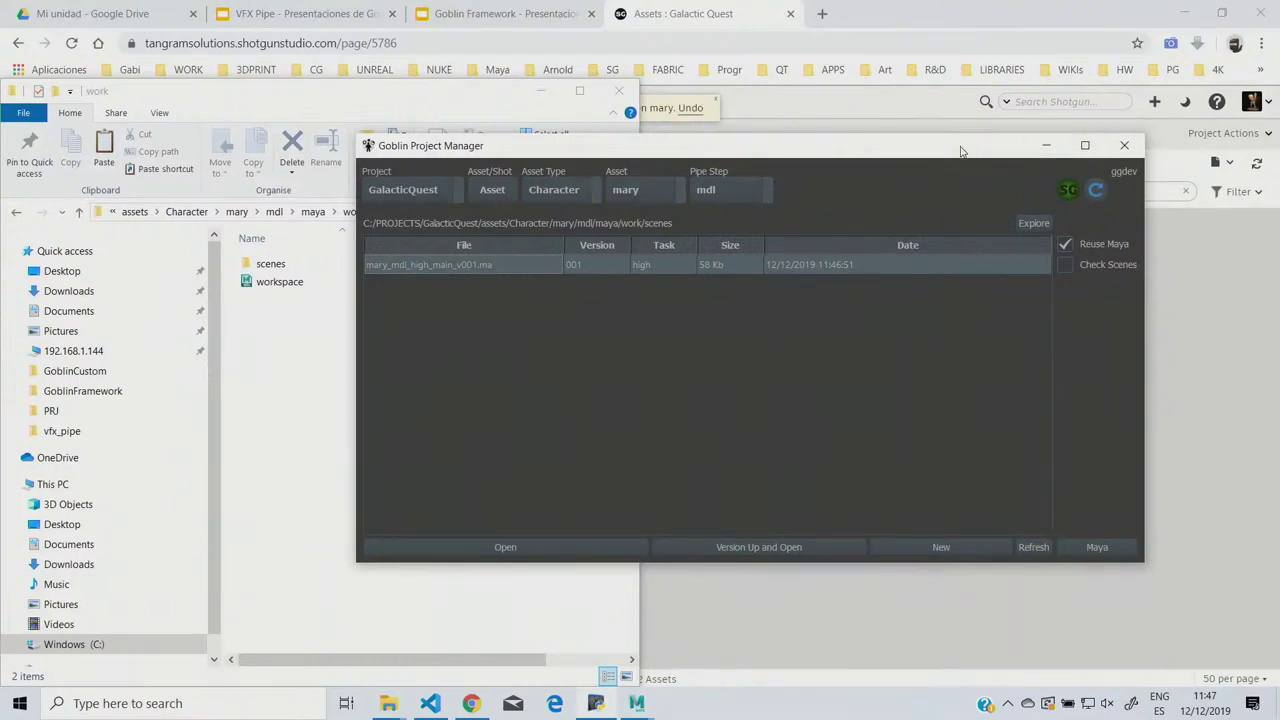
drag(1030, 146, 941, 151)
click(1035, 153)
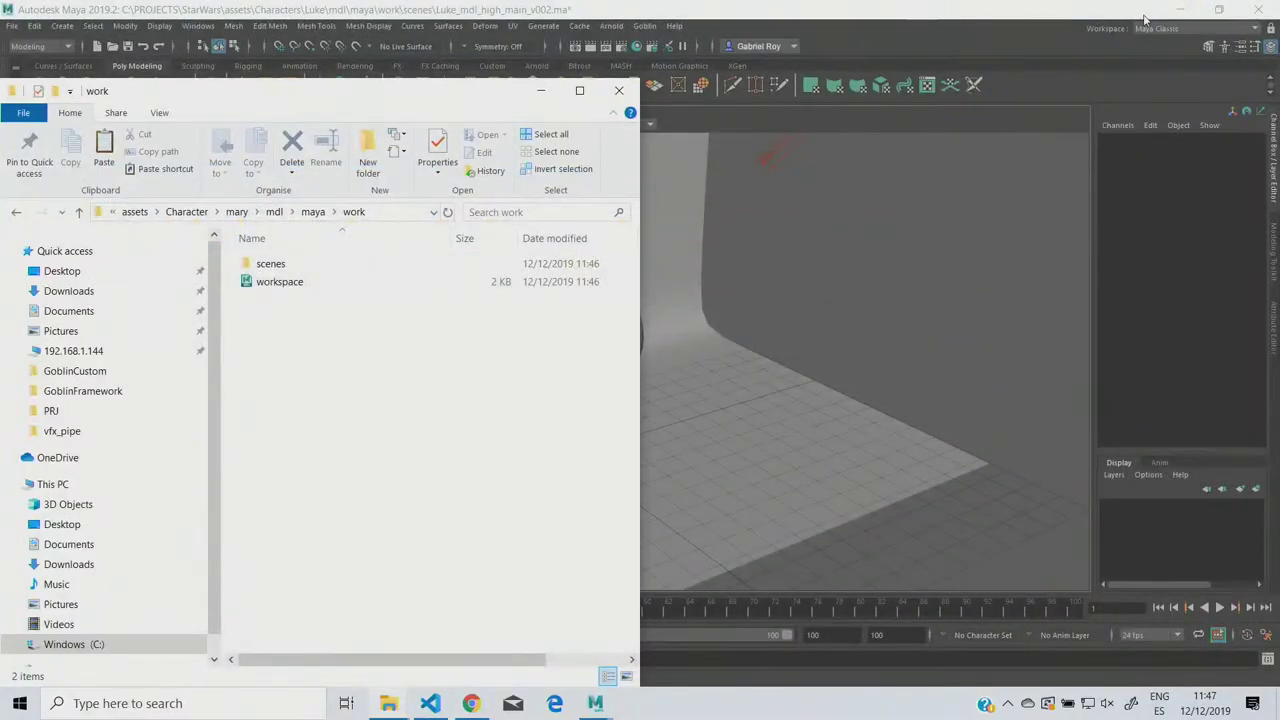
click(1256, 14)
click(645, 360)
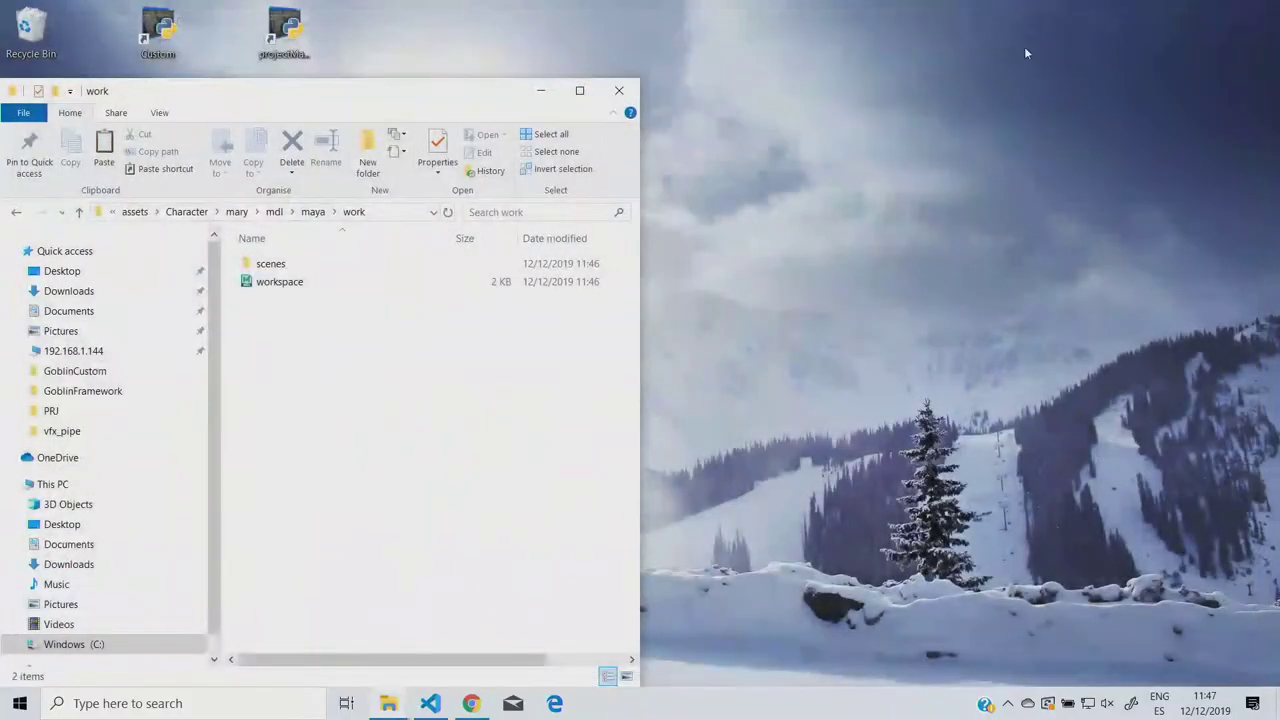
Step: Launch the Custom project manager from the desktop, set GalacticQuest2's pipe step to anim and reposition the window
click(150, 30)
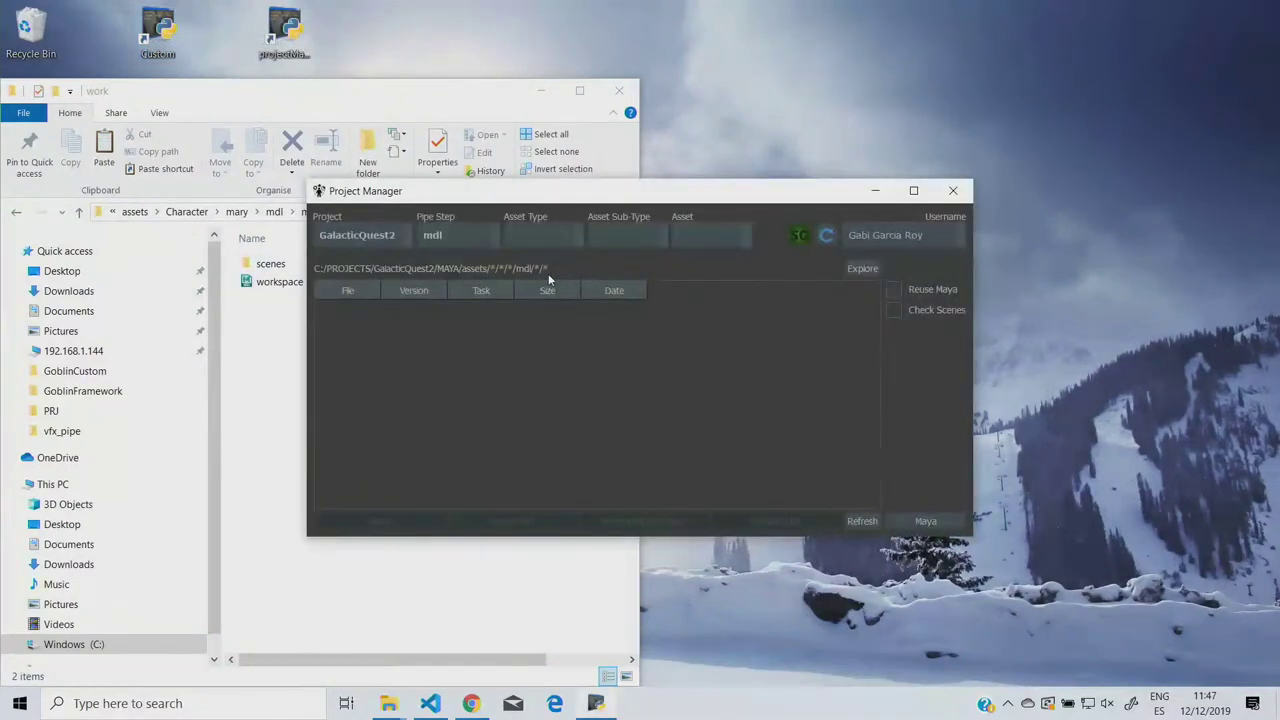
drag(589, 197, 632, 191)
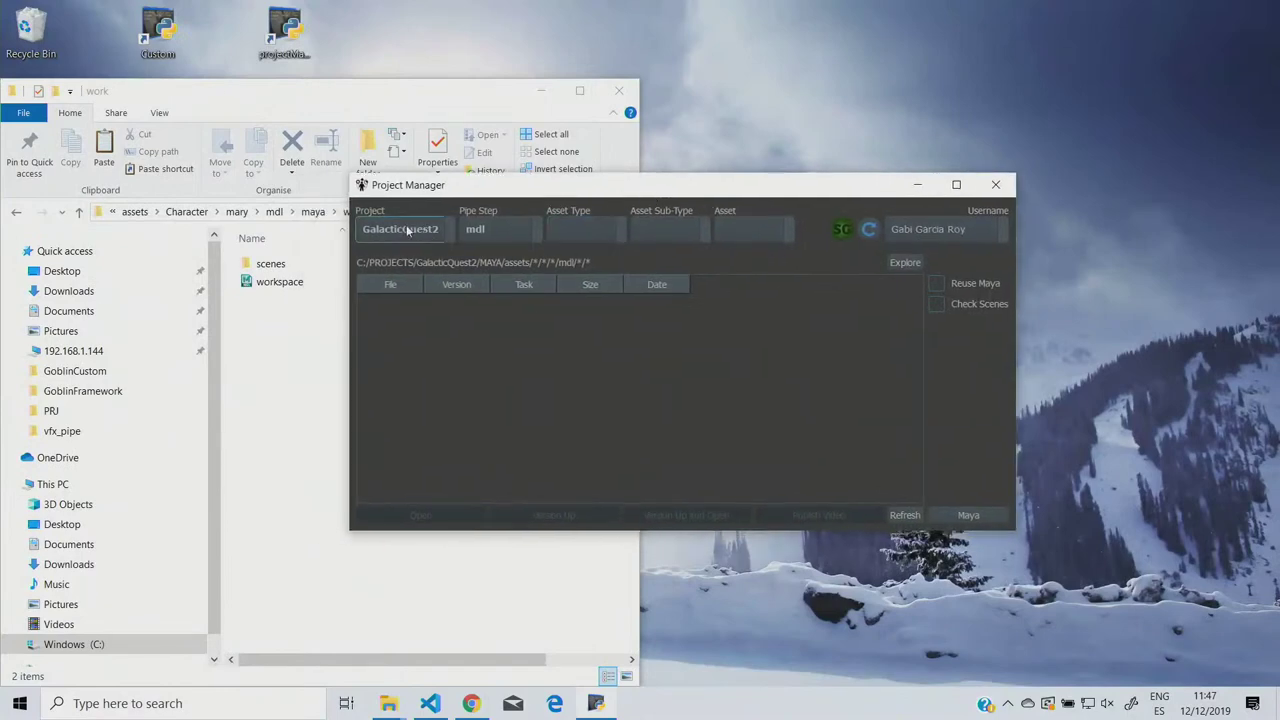
click(506, 236)
click(507, 252)
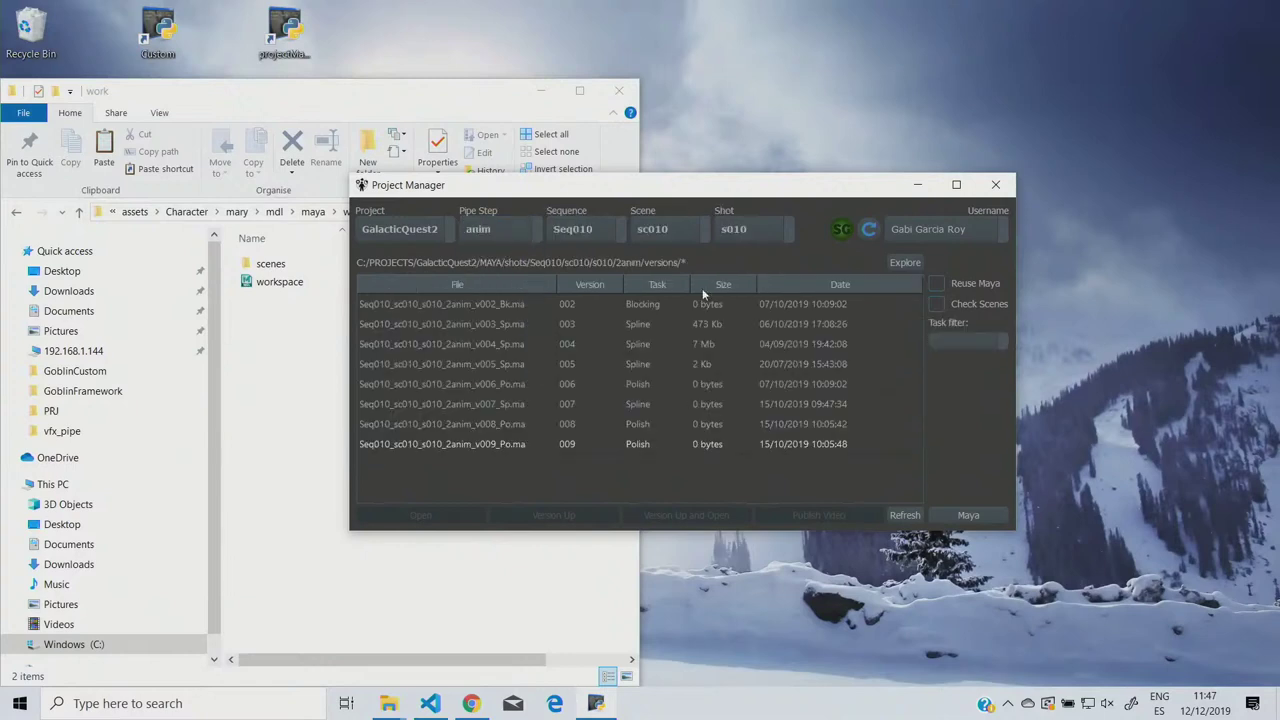
drag(618, 192, 680, 128)
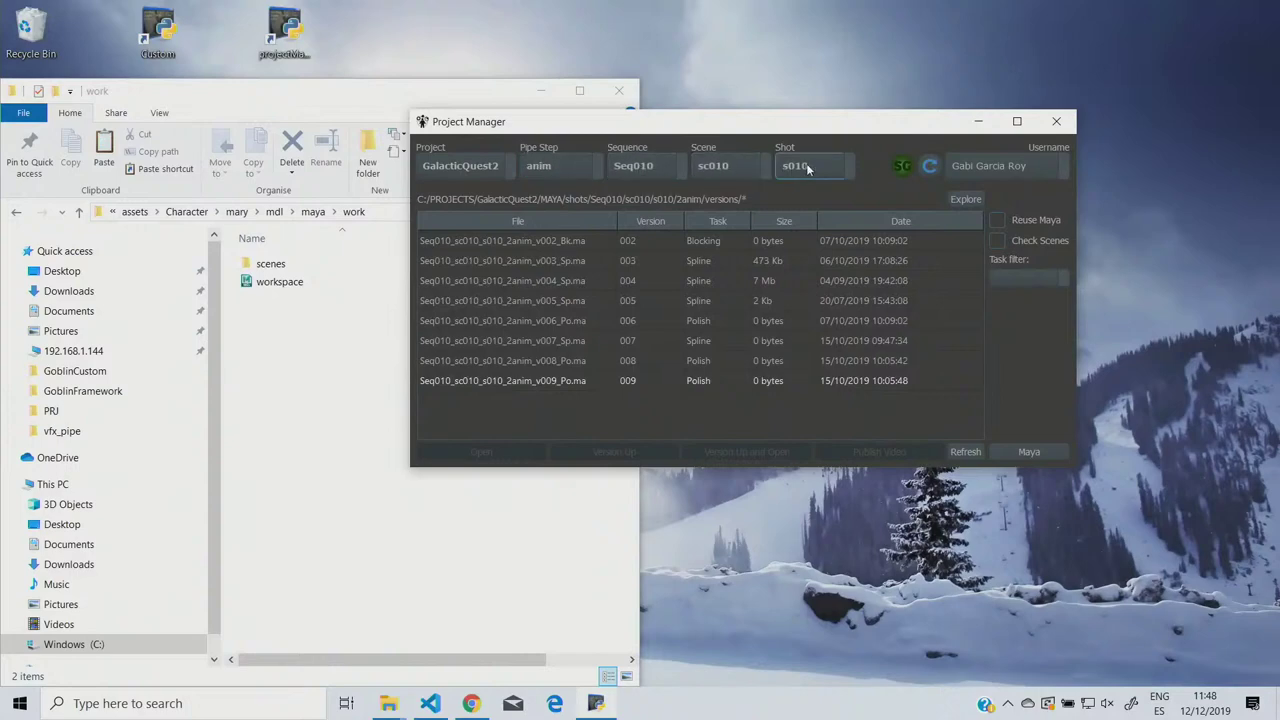
Step: Select the v005 and v008 animation scenes of shot s010, play v008's video in RV and close the player
click(593, 303)
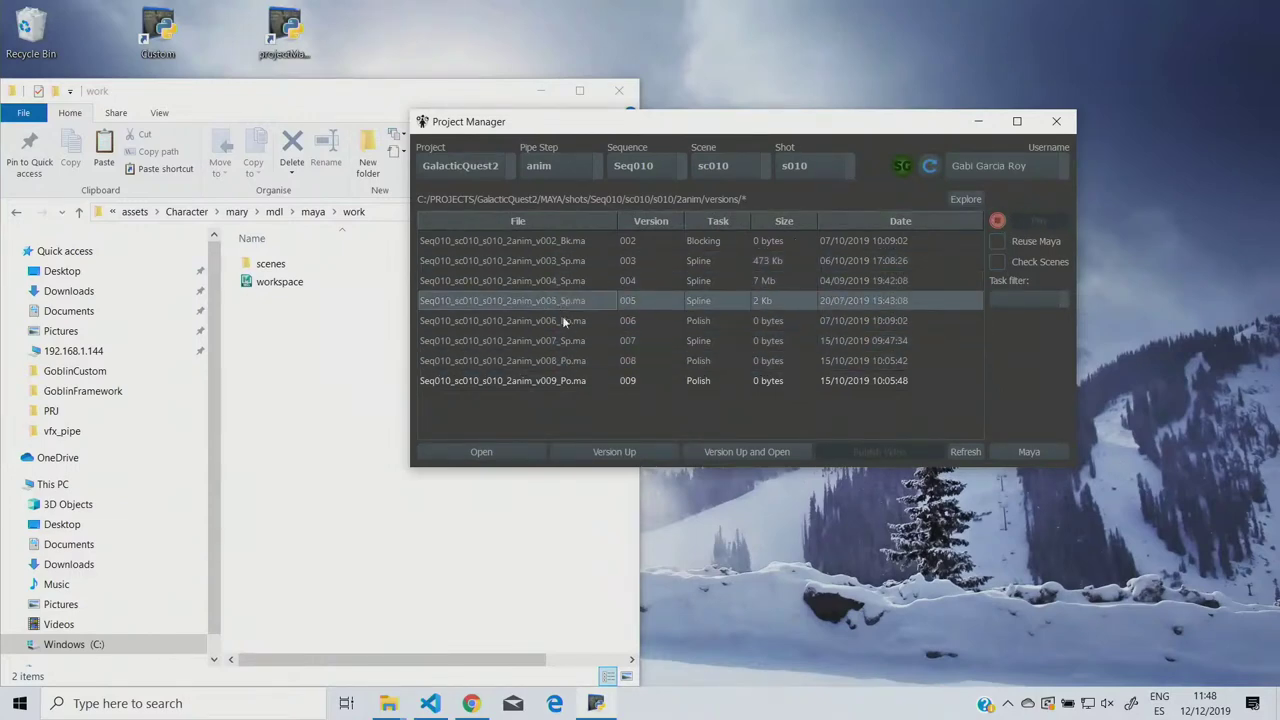
click(560, 362)
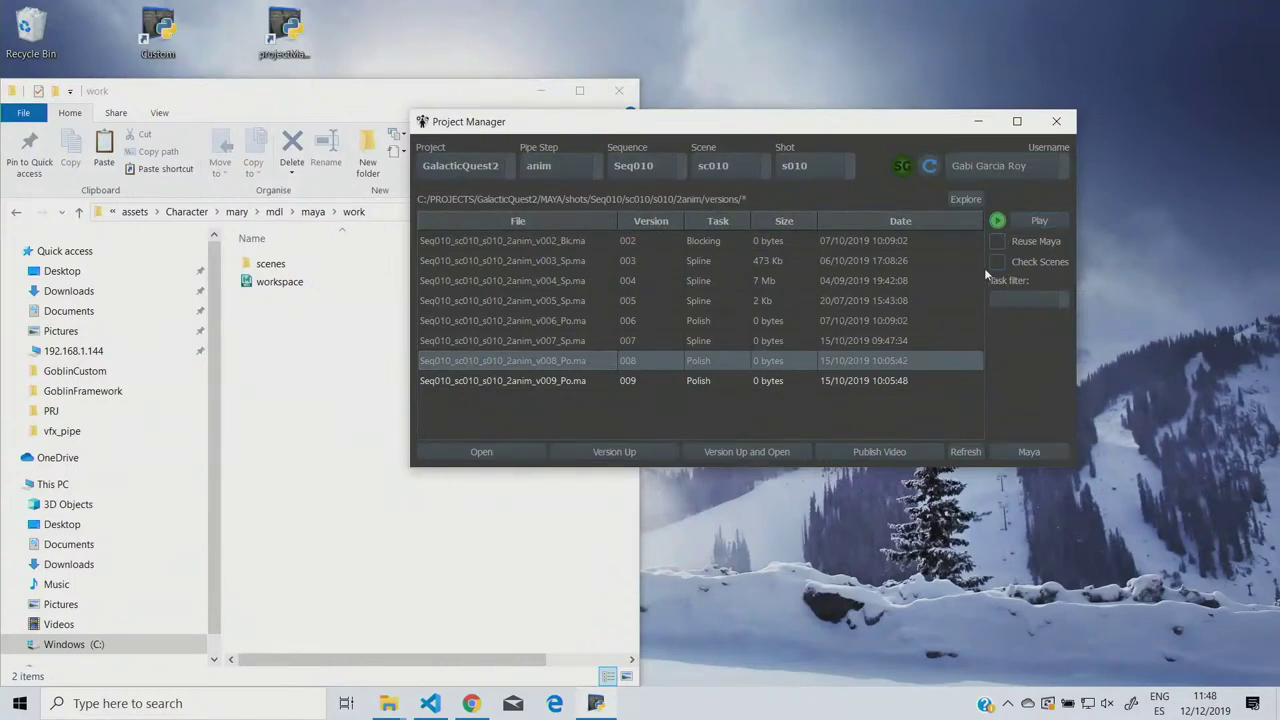
click(1037, 221)
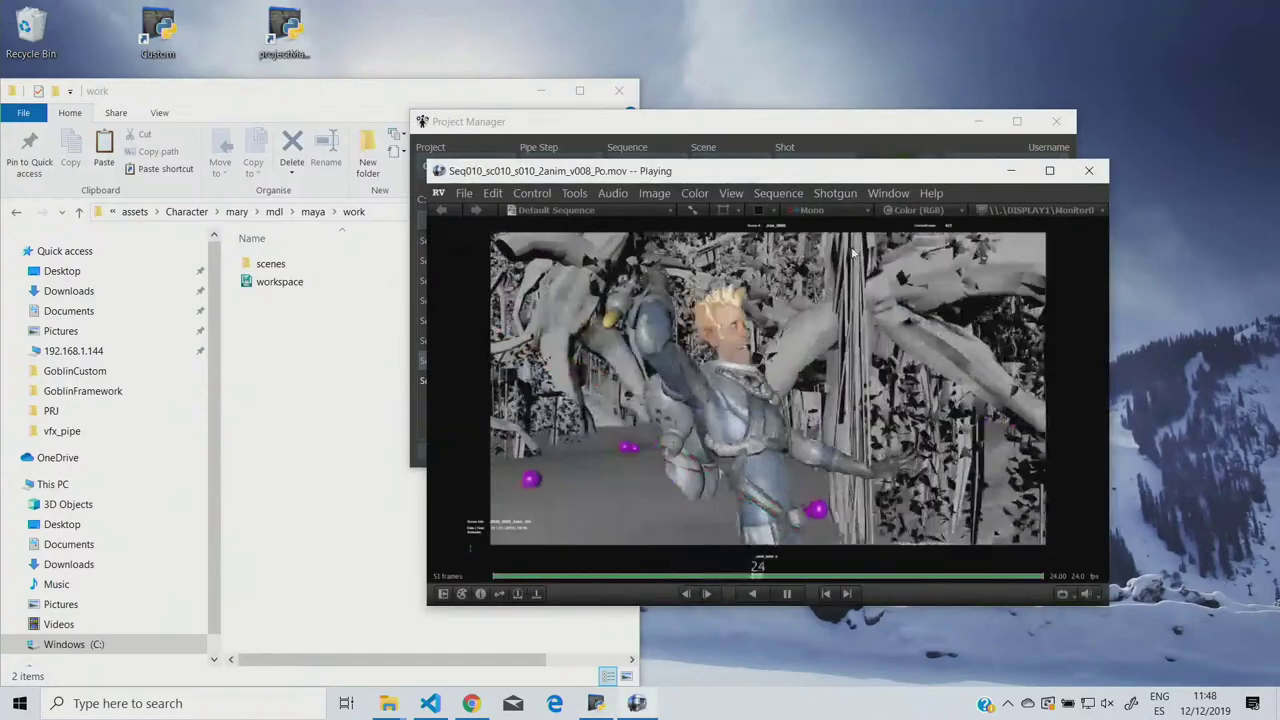
drag(884, 172, 1028, 275)
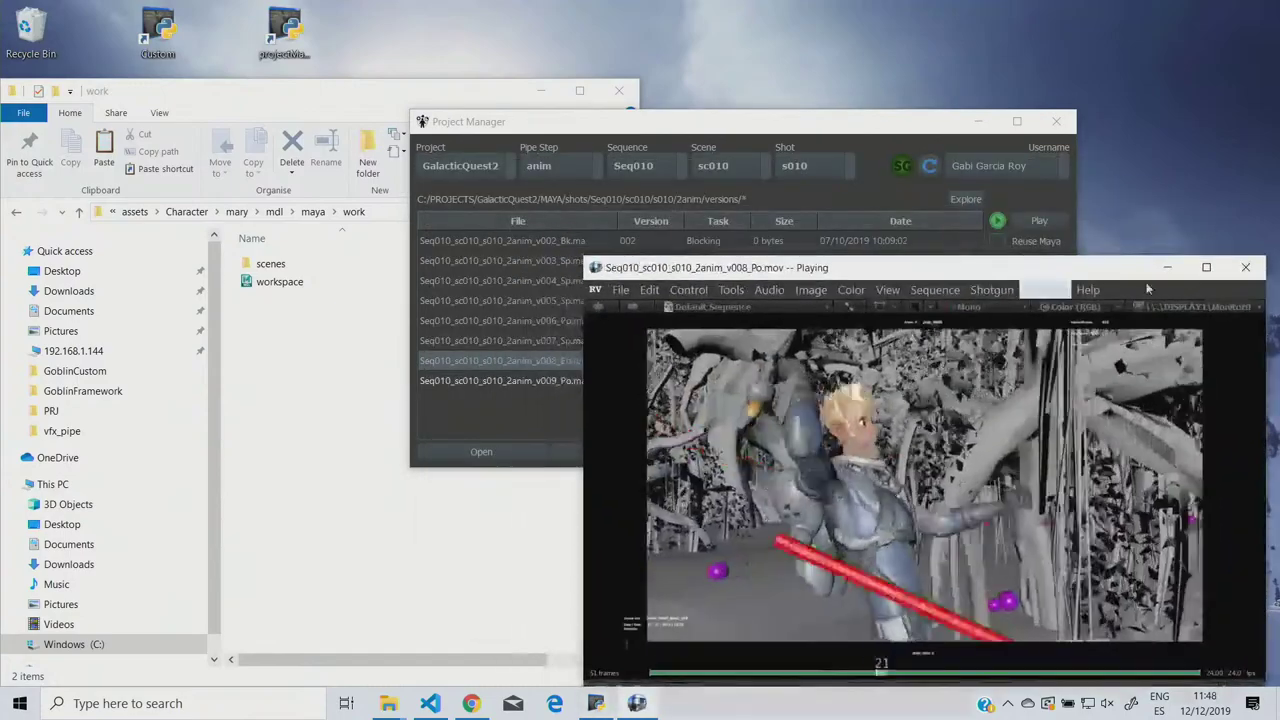
click(1243, 271)
Step: Reposition the Project Manager, open the video publisher for the v008 scene and check its shot 010_010_010 and Animation task
drag(760, 121, 610, 53)
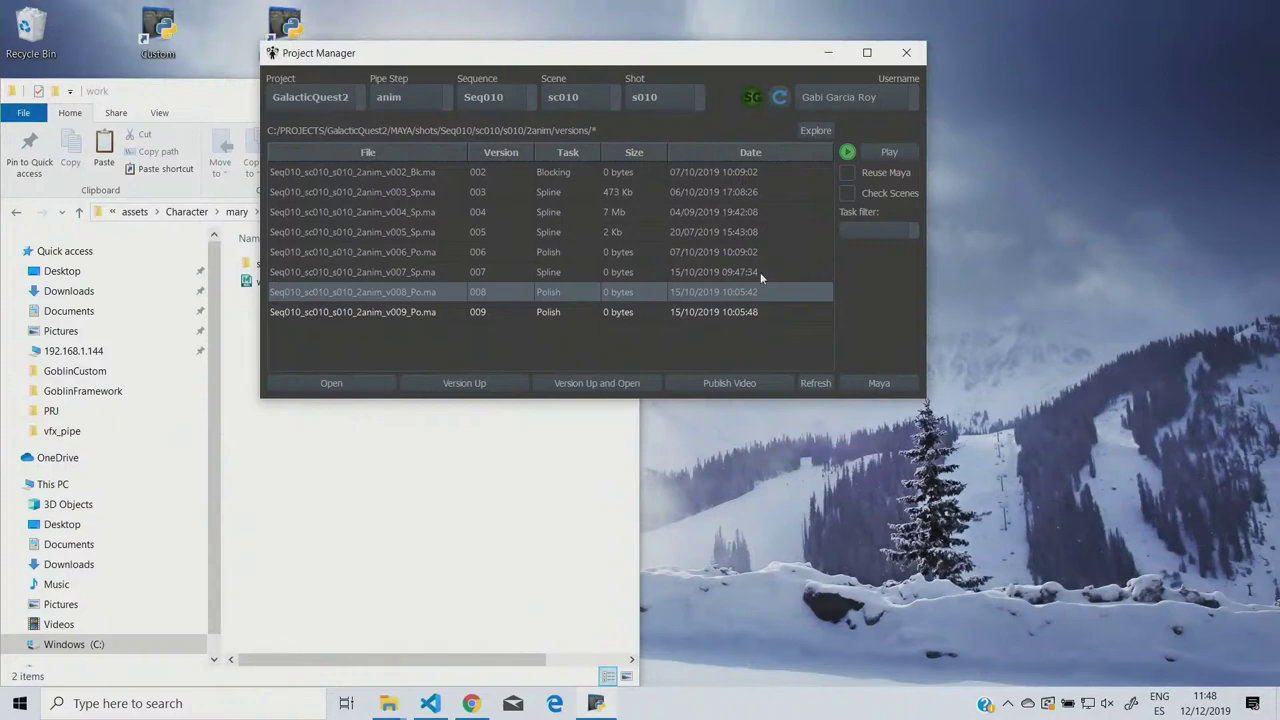
click(739, 383)
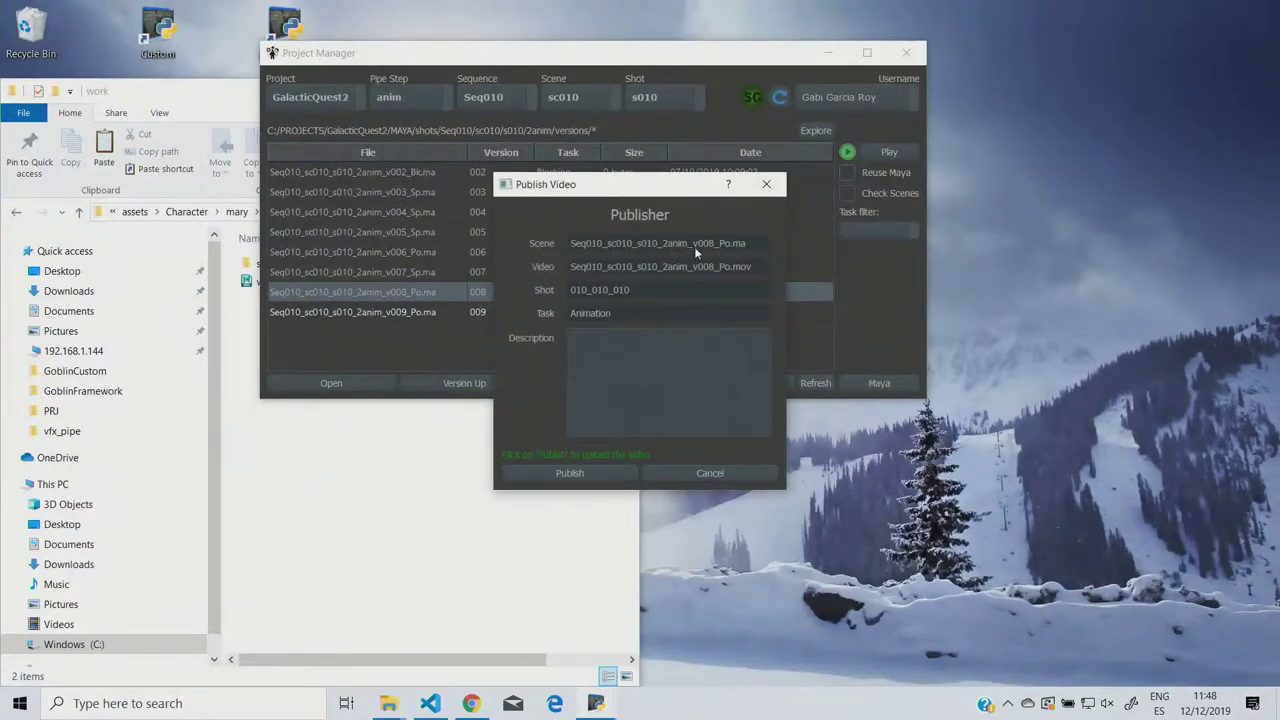
drag(658, 192, 755, 239)
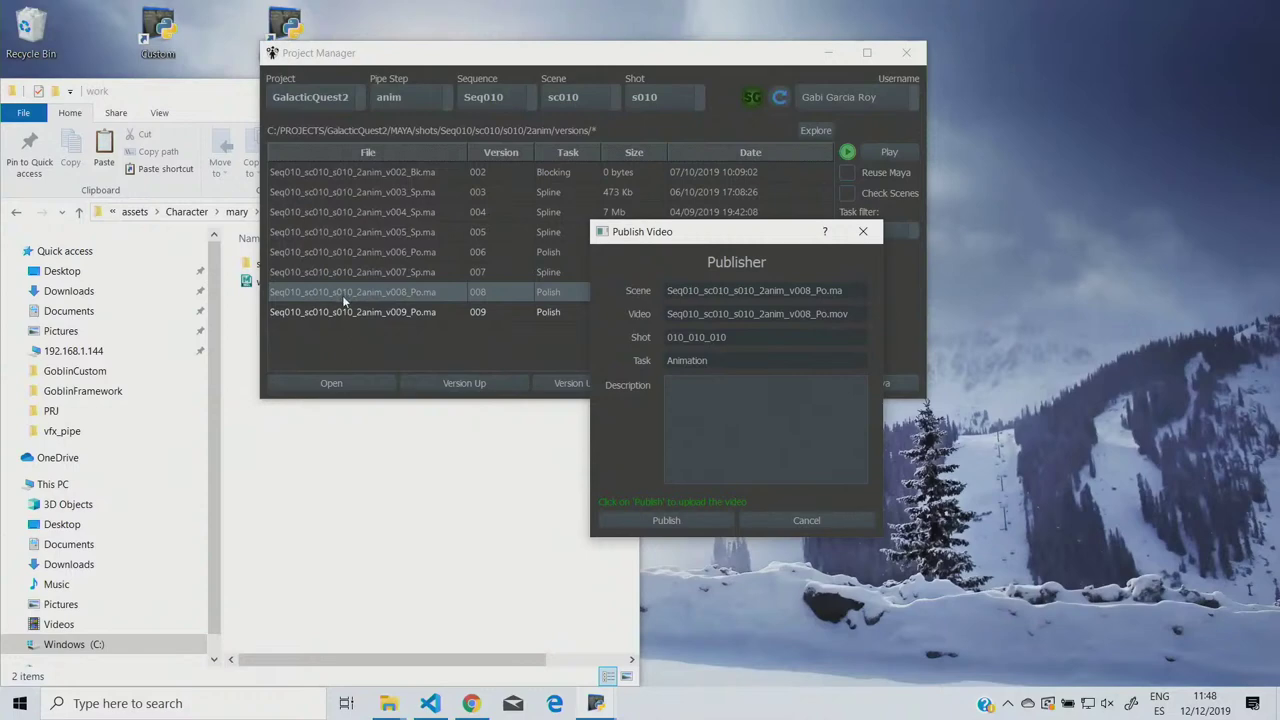
double_click(682, 337)
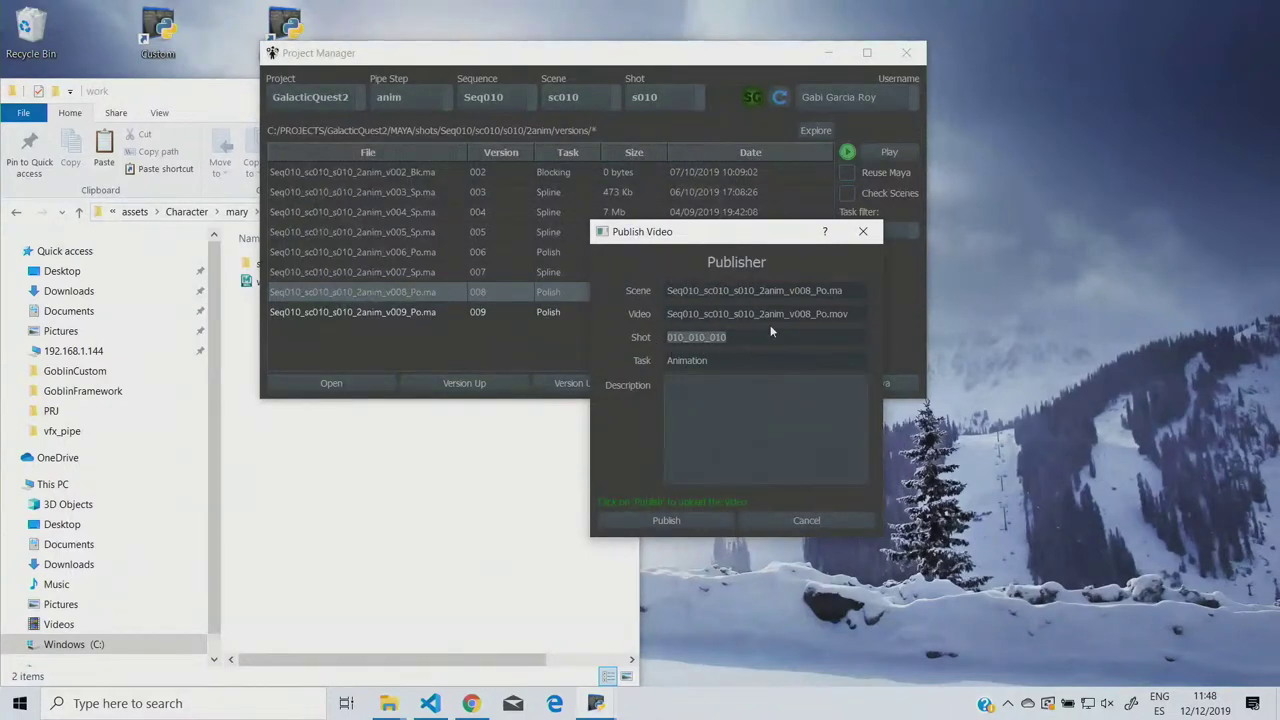
click(764, 360)
click(666, 520)
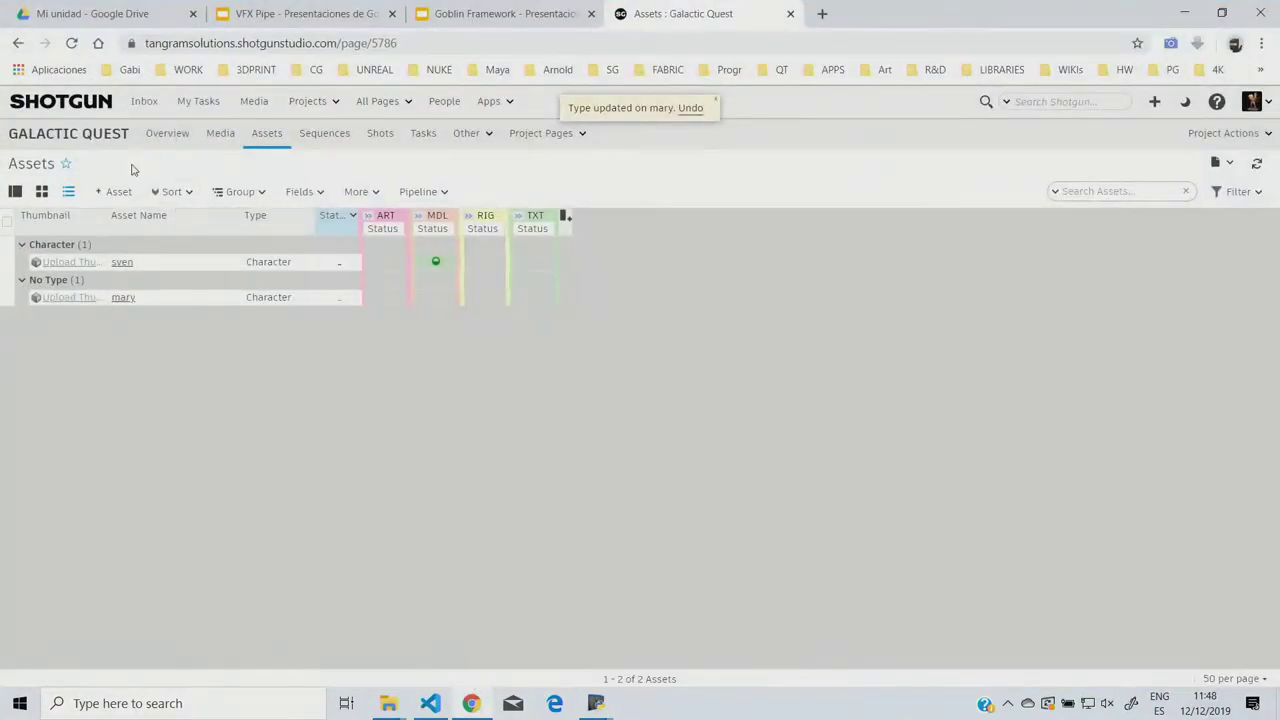
Step: Switch to Shotgun in Chrome and view the versions of Galactic Quest shot 010_010_010
click(324, 133)
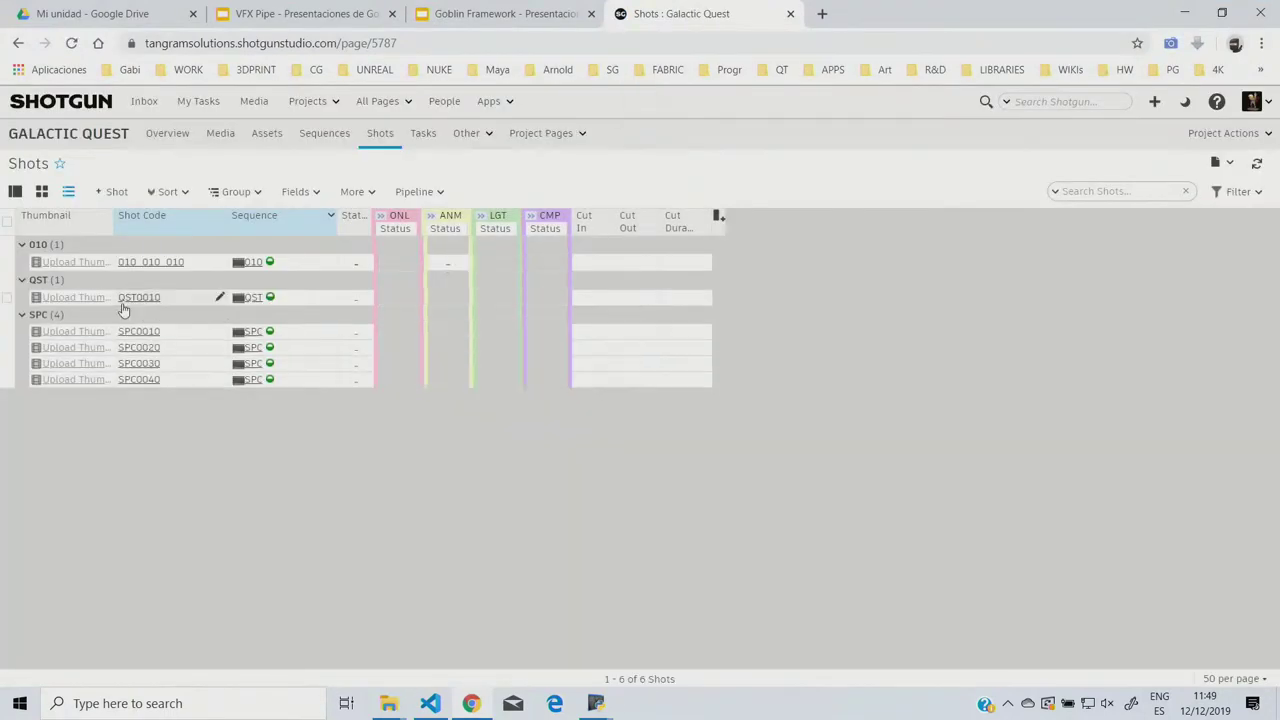
click(165, 263)
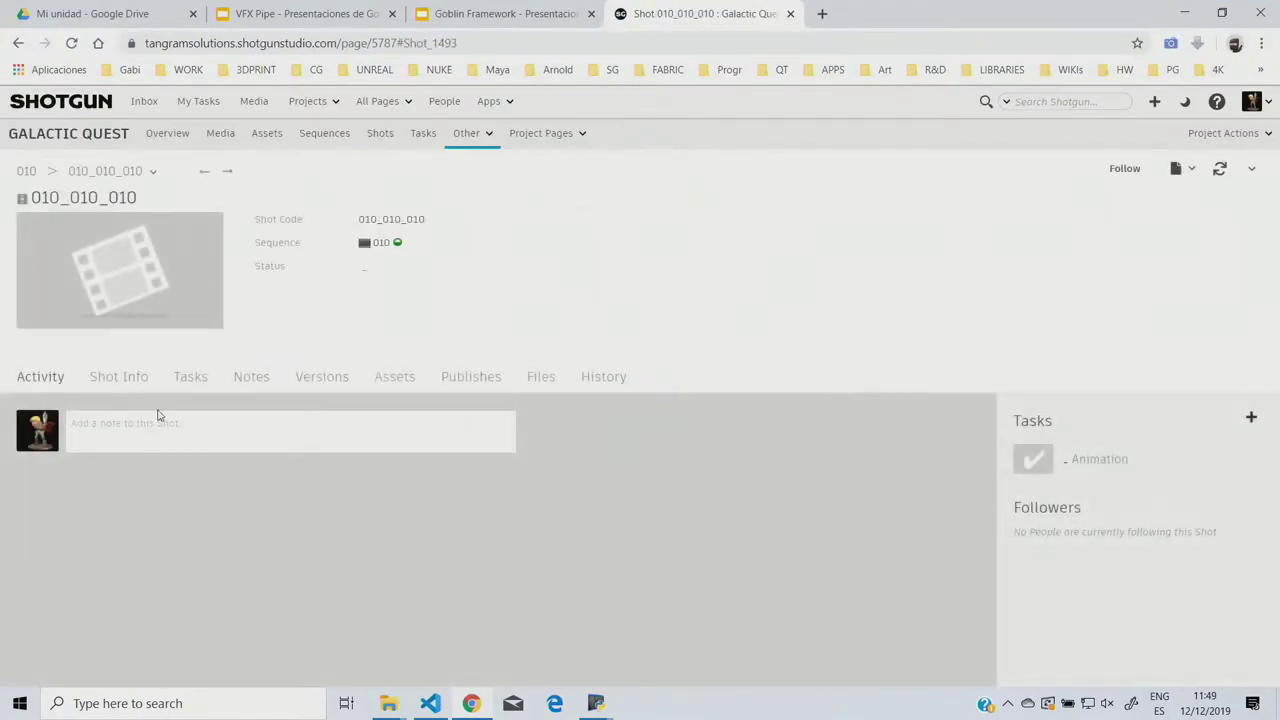
click(309, 377)
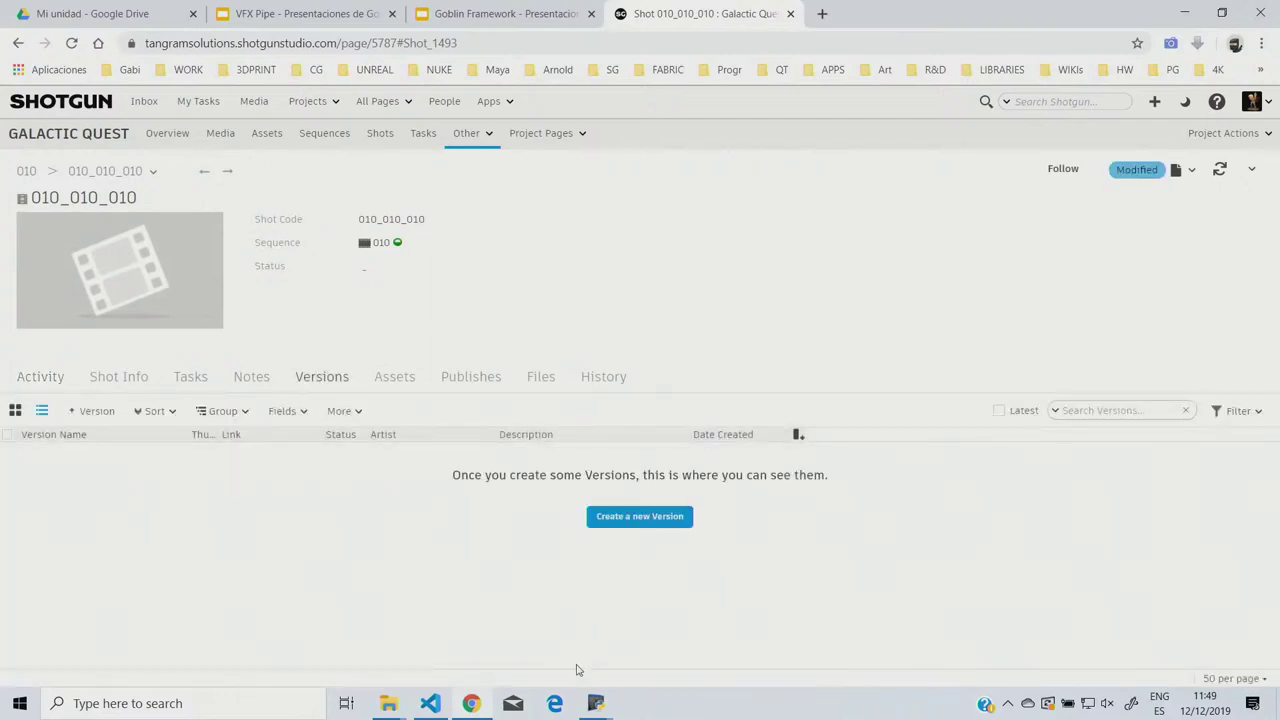
Step: Return to the video publisher and publish Seq010_sc010_s010_2anim_v008_Po.mov without a description
mouse_move(596, 703)
click(686, 612)
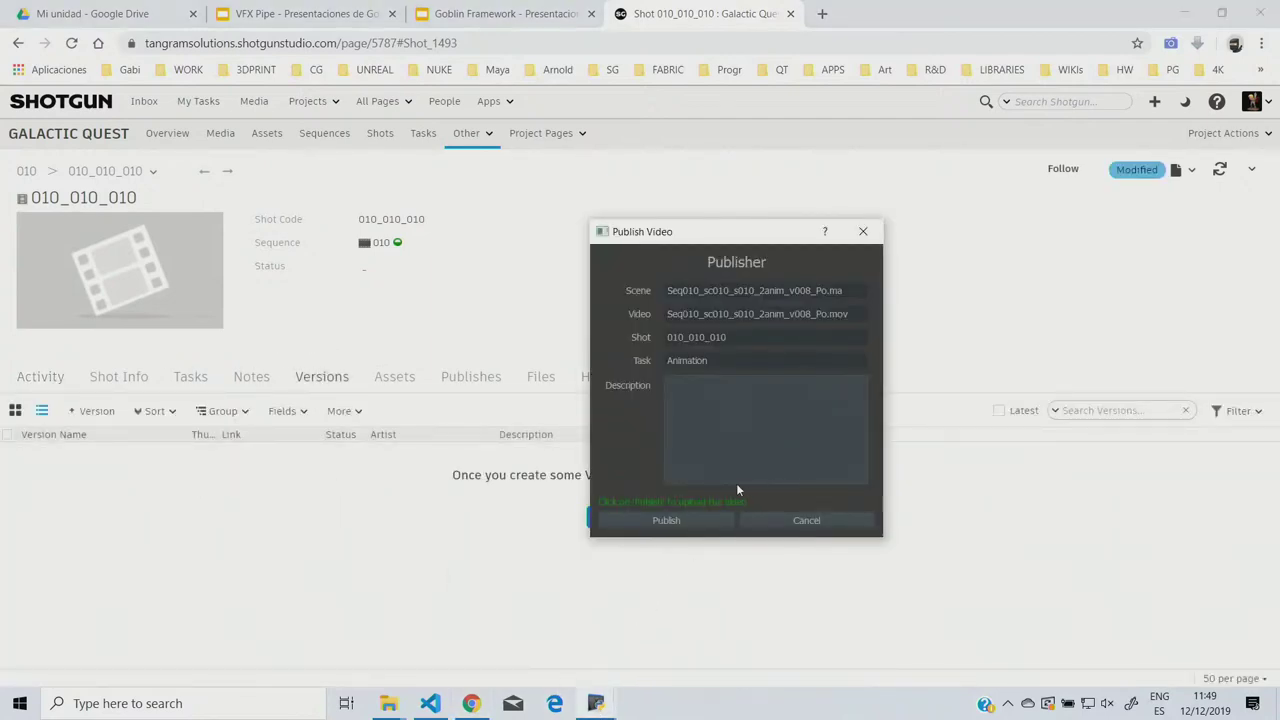
click(695, 520)
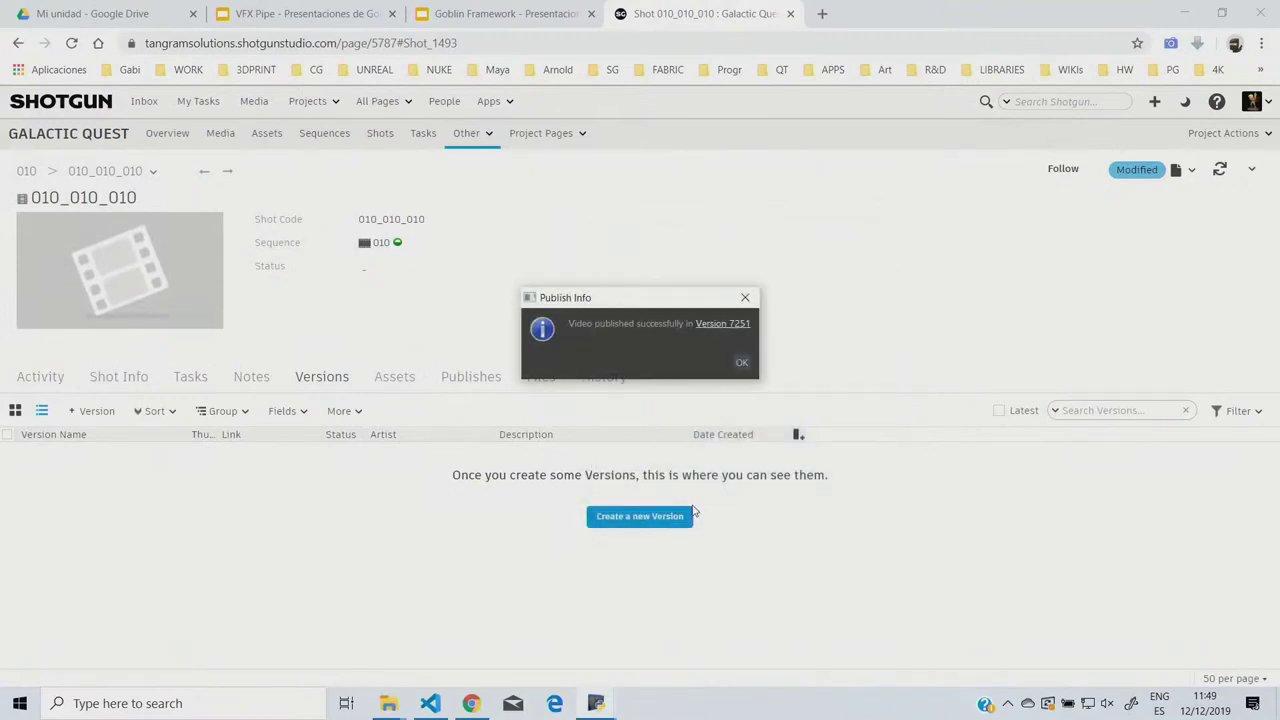
Step: Open the newly published version in Shotgun from the publish message, refresh its page and play the video
click(724, 324)
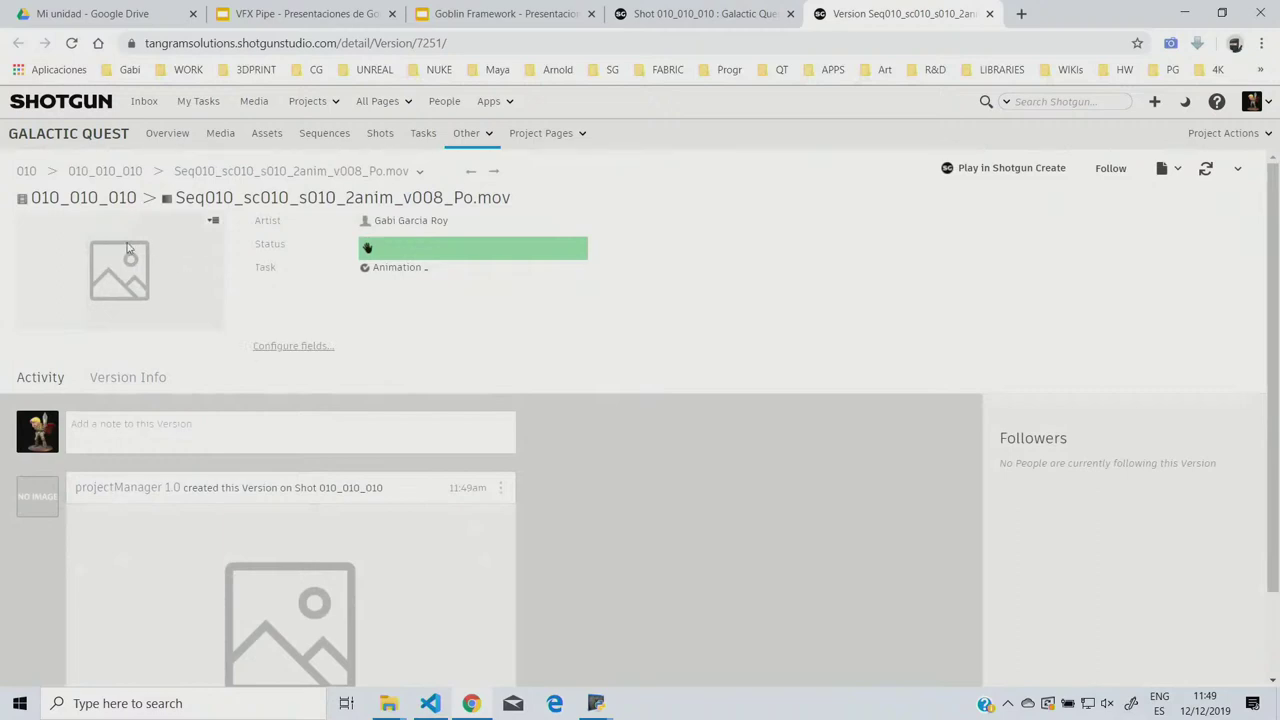
click(1205, 168)
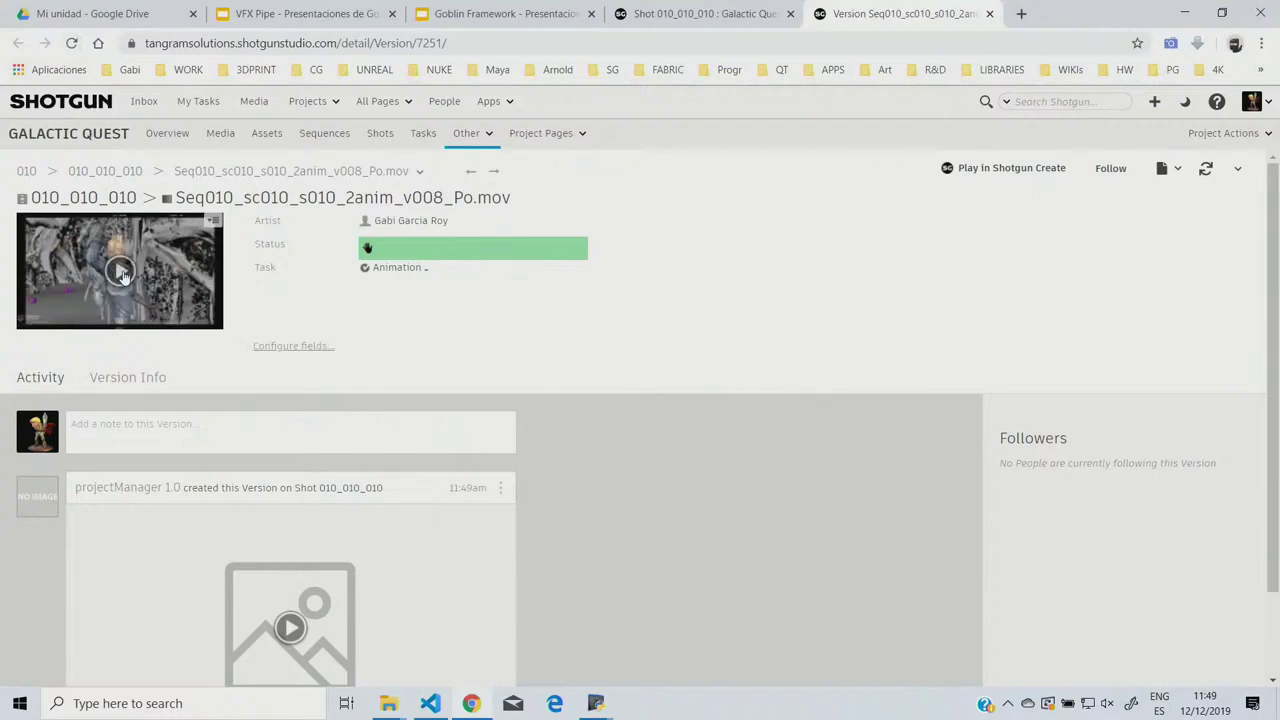
click(116, 300)
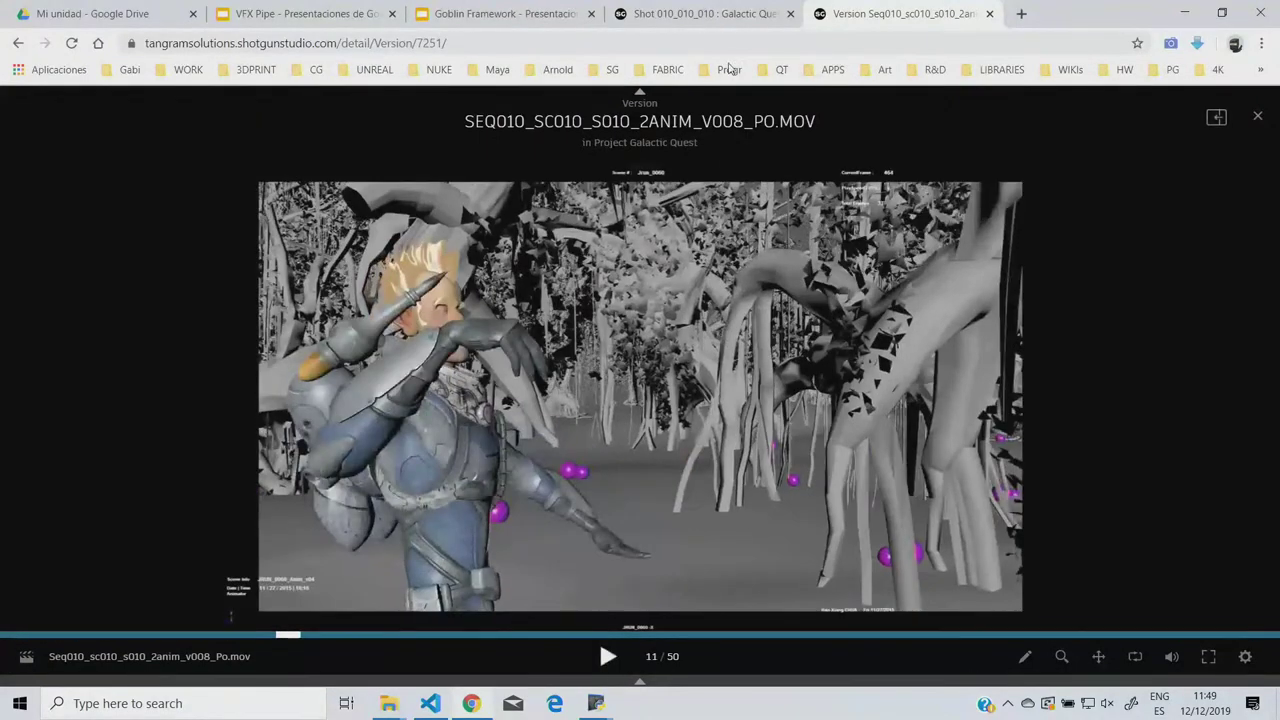
Step: Refresh the versions of shot 010_010_010 in Shotgun and widen the Version Name column to fit the full file name
click(705, 14)
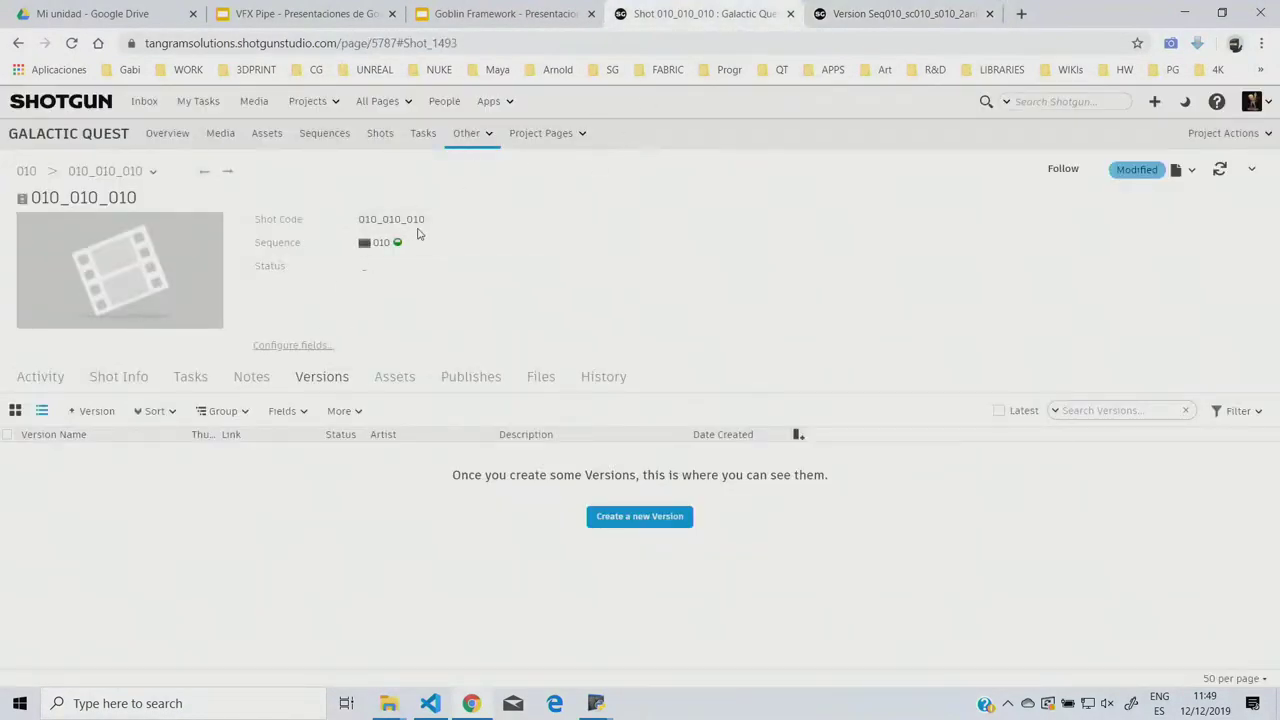
click(1221, 171)
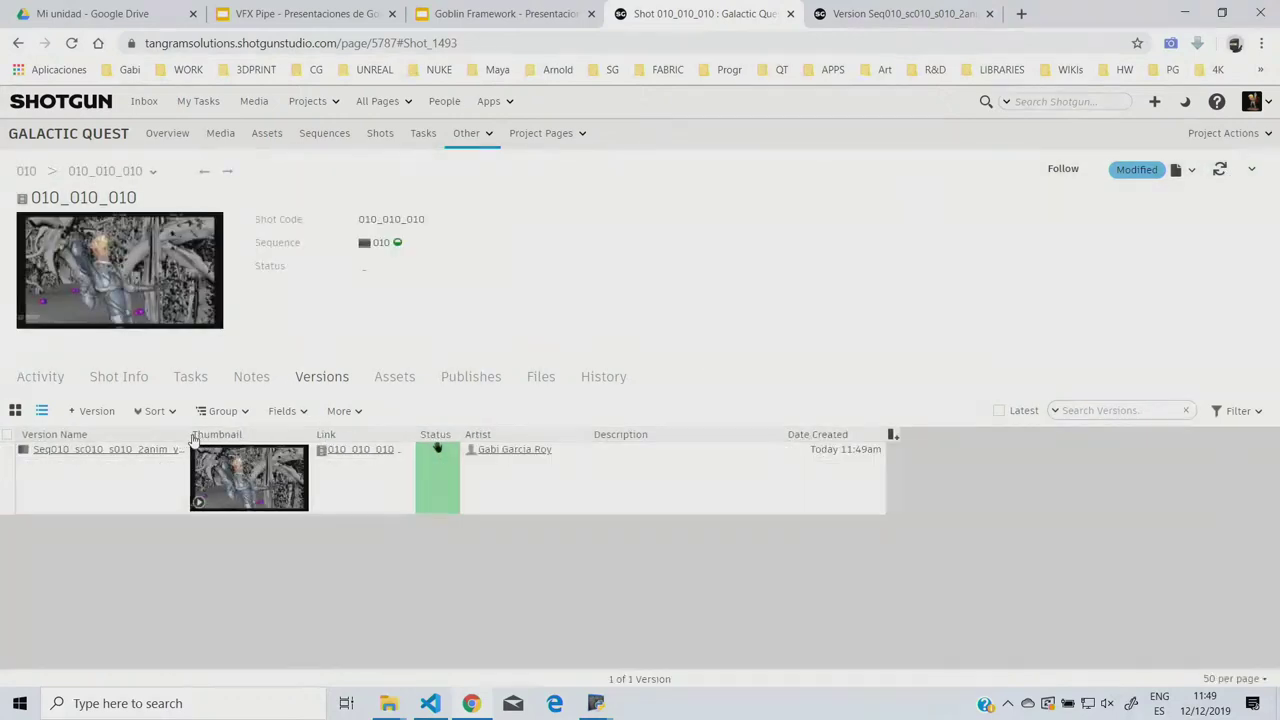
drag(189, 434, 287, 434)
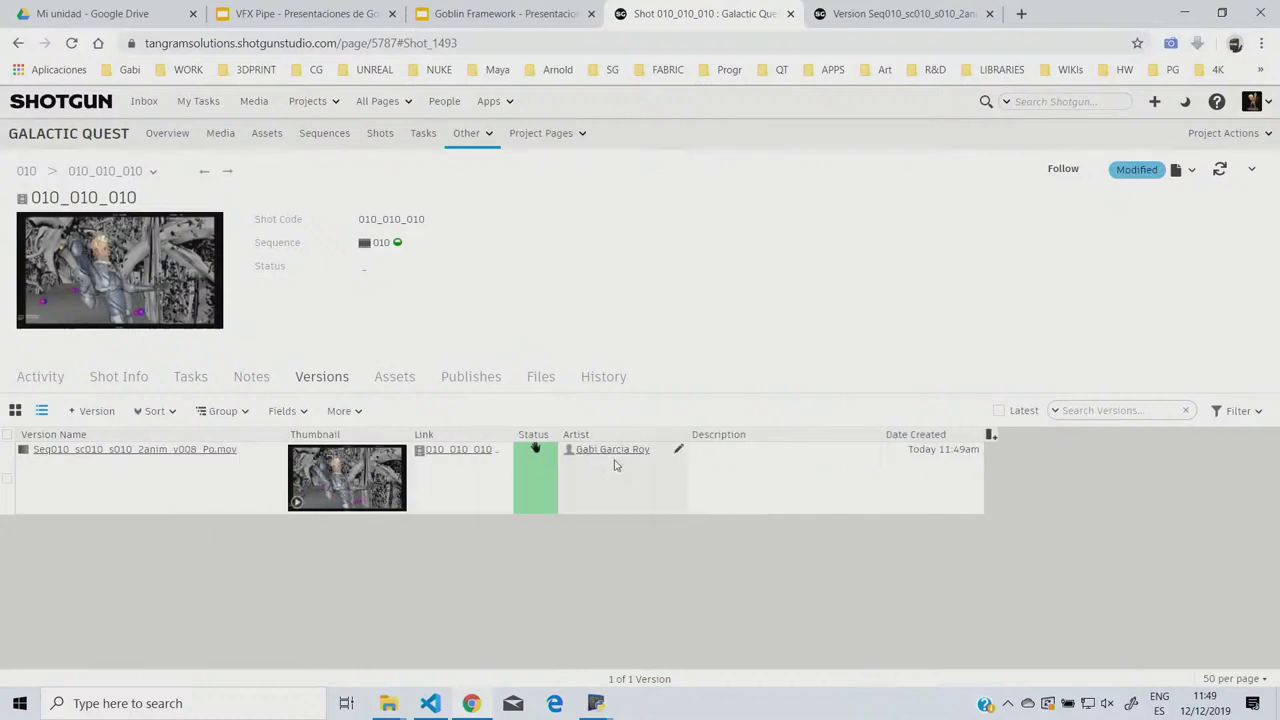
mouse_move(347, 468)
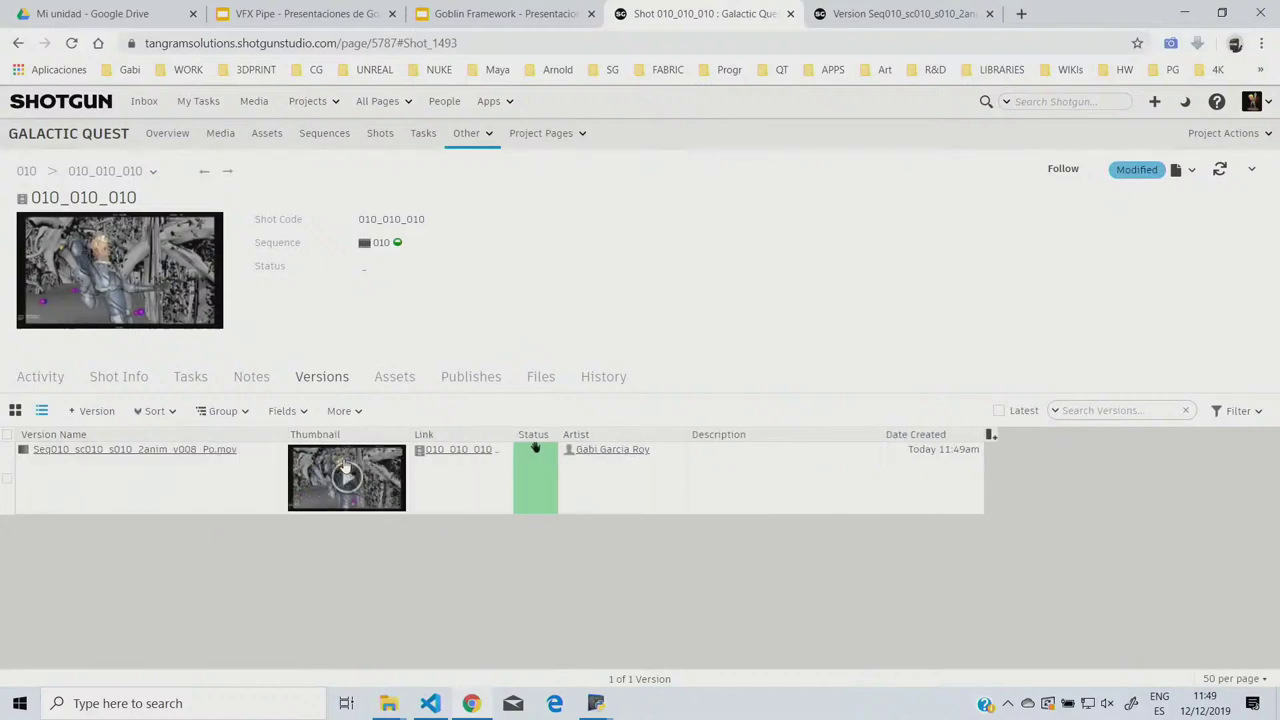
Step: Dismiss the publish message and bring the Project Manager back to the front
mouse_move(600, 695)
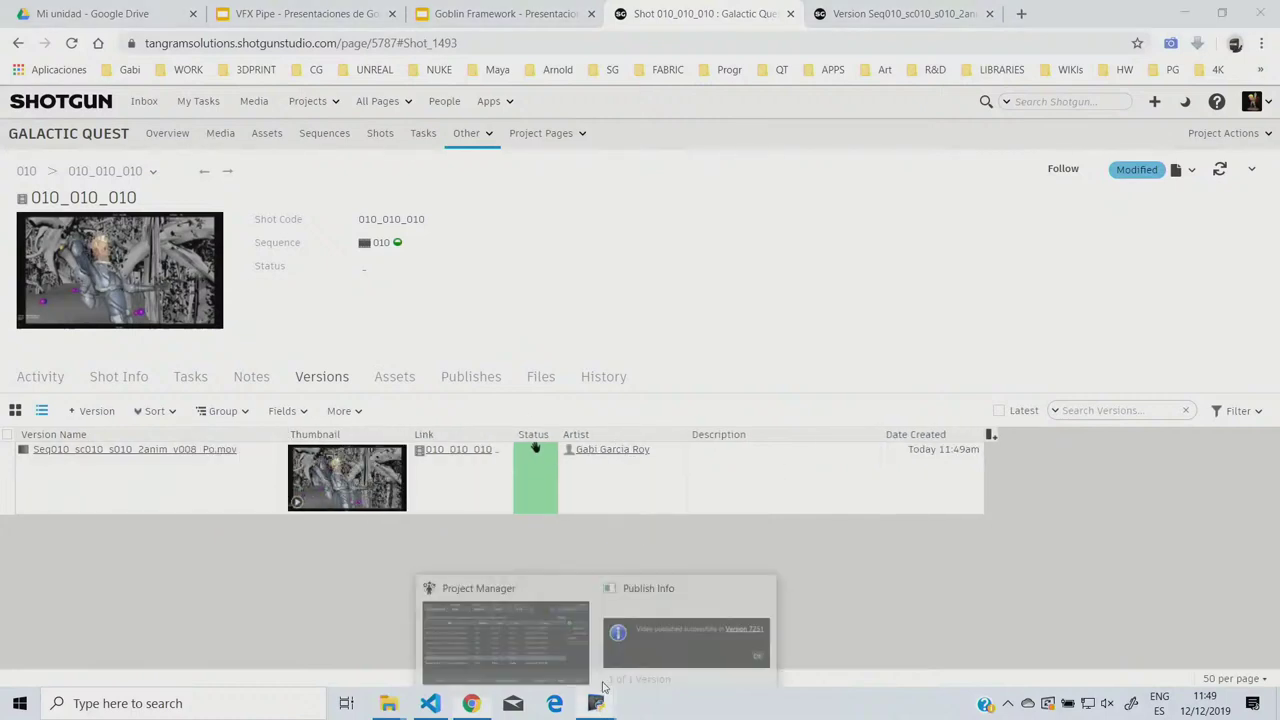
click(638, 634)
click(741, 362)
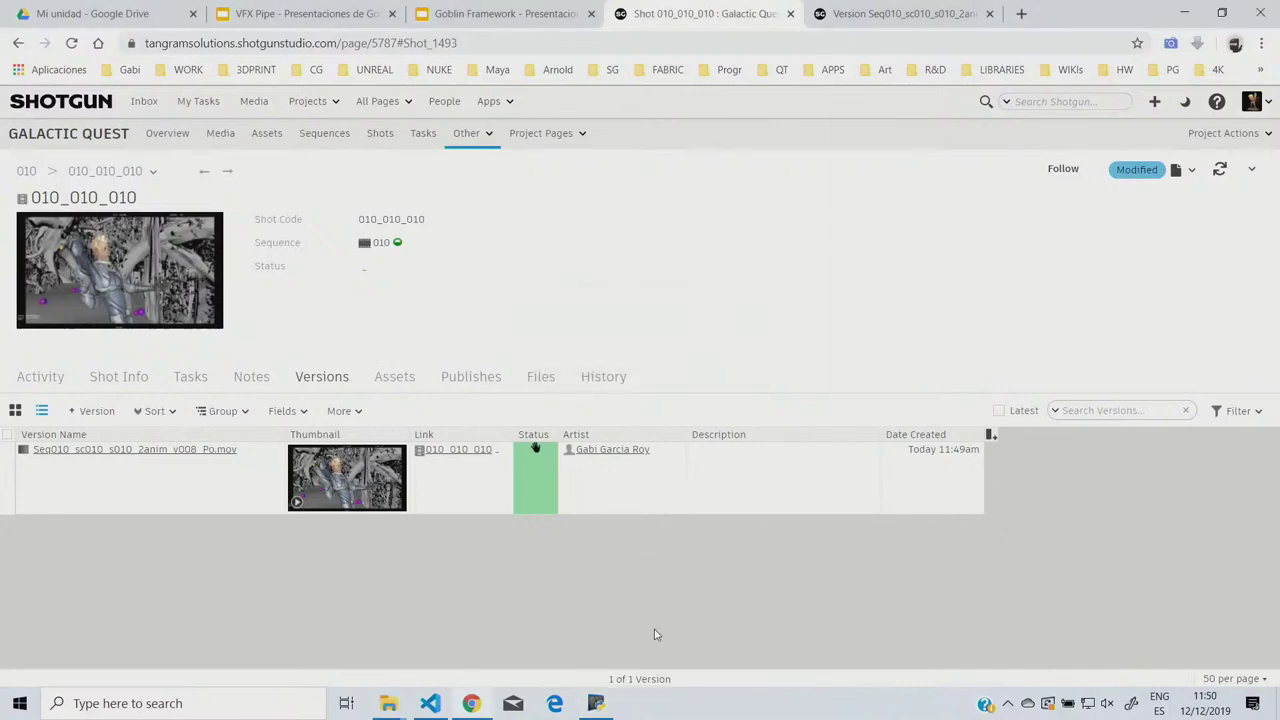
click(596, 703)
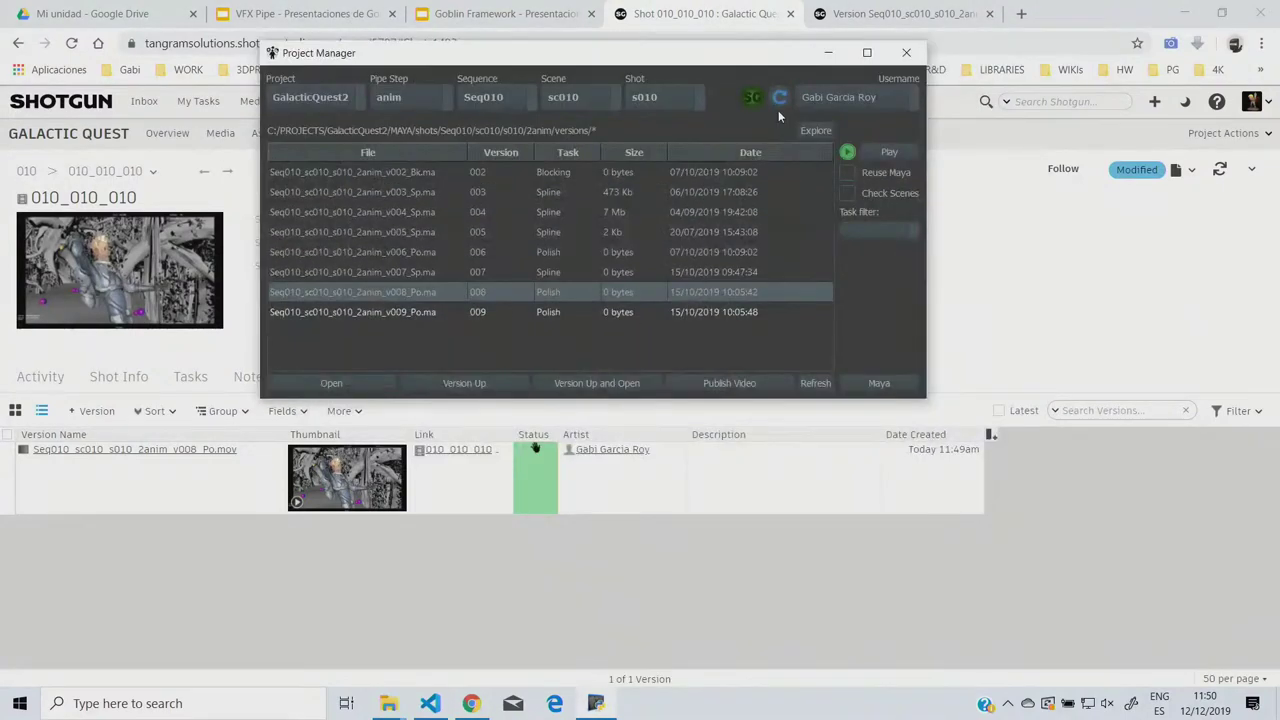